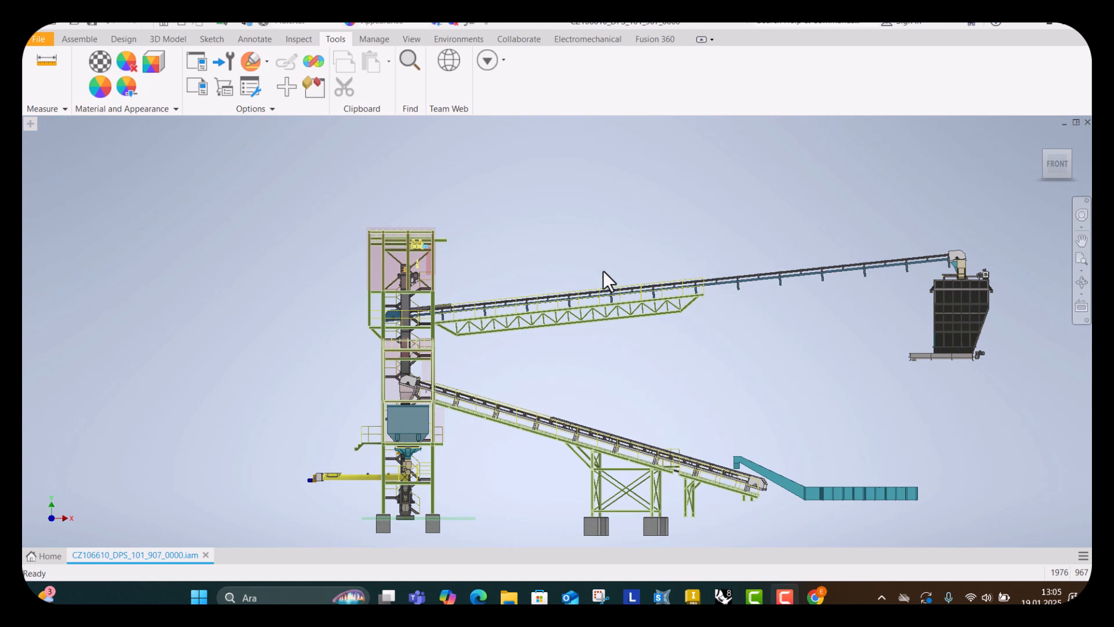
Inspect the conveyor plant assembly by selecting the elevator tower and orbiting and zooming around it.
click(664, 316)
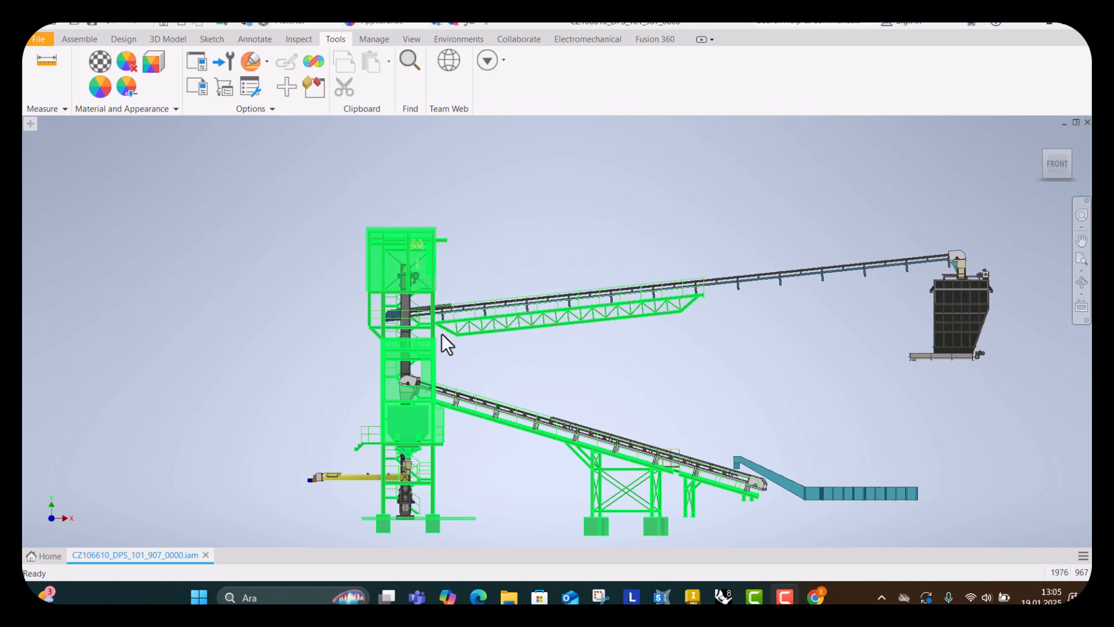
middle_drag(444, 341, 497, 301)
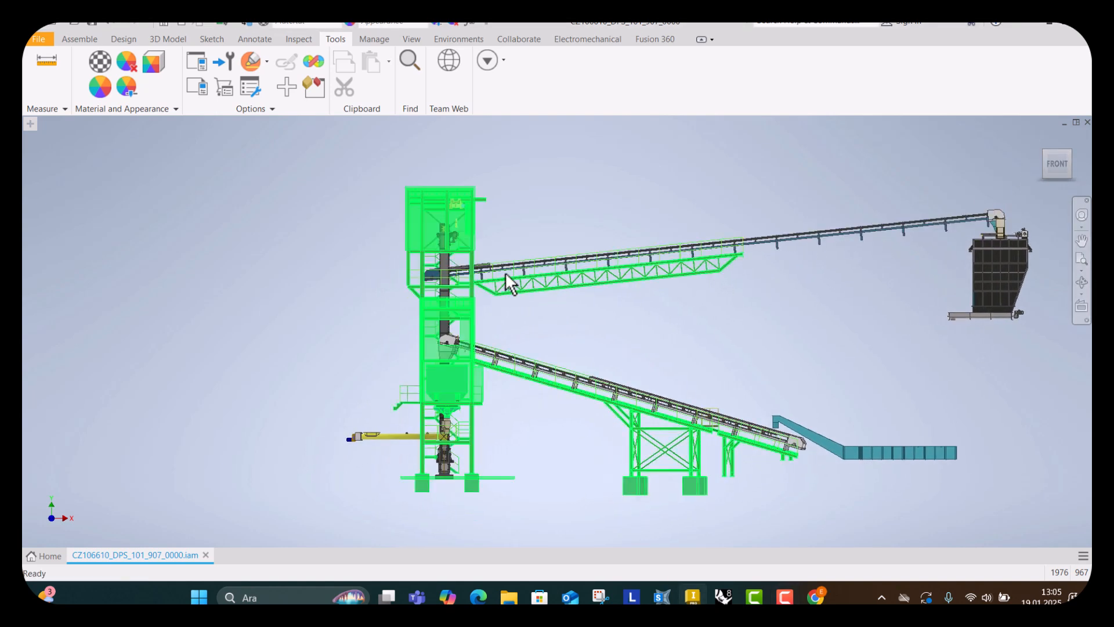
shift+middle_drag(505, 272, 567, 269)
scroll(500, 274, up, 3)
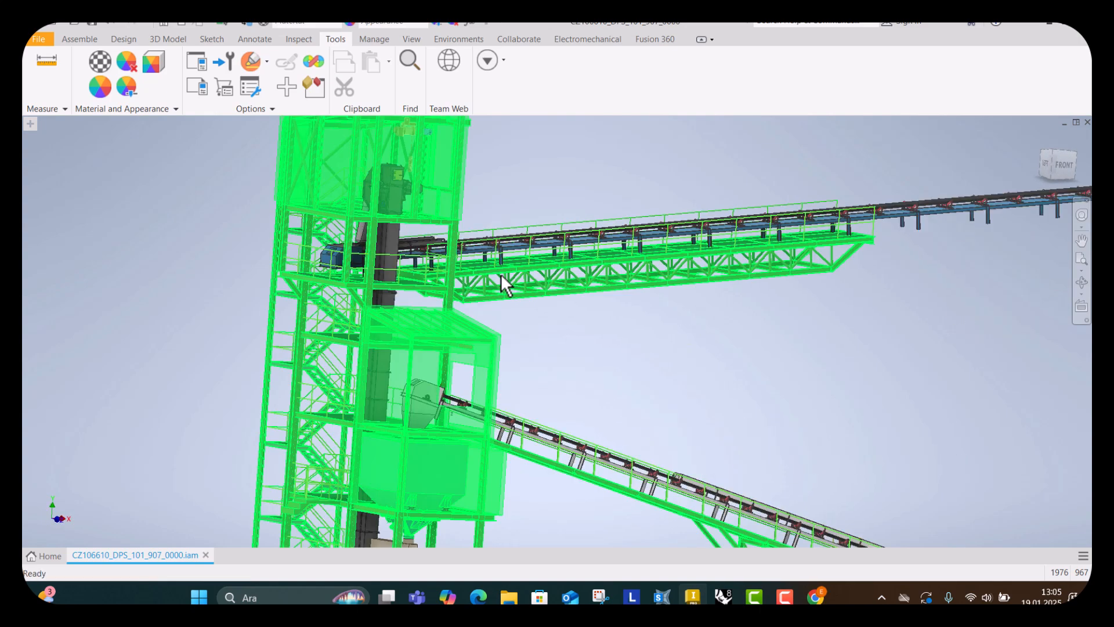
scroll(501, 274, down, 4)
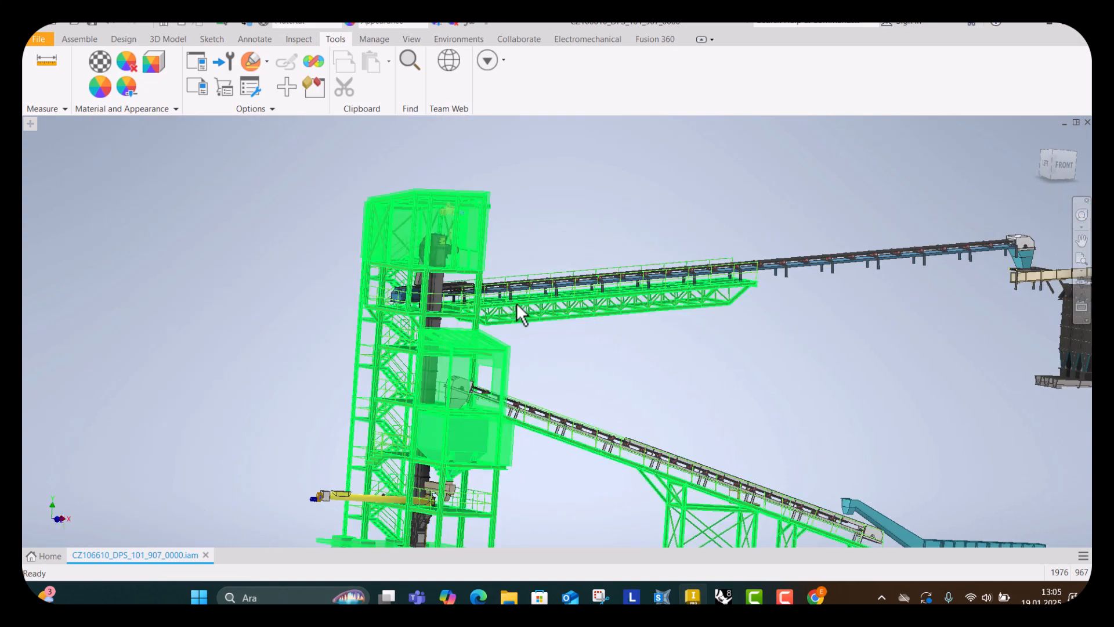
shift+middle_drag(516, 303, 443, 301)
scroll(443, 316, down, 5)
scroll(445, 319, up, 3)
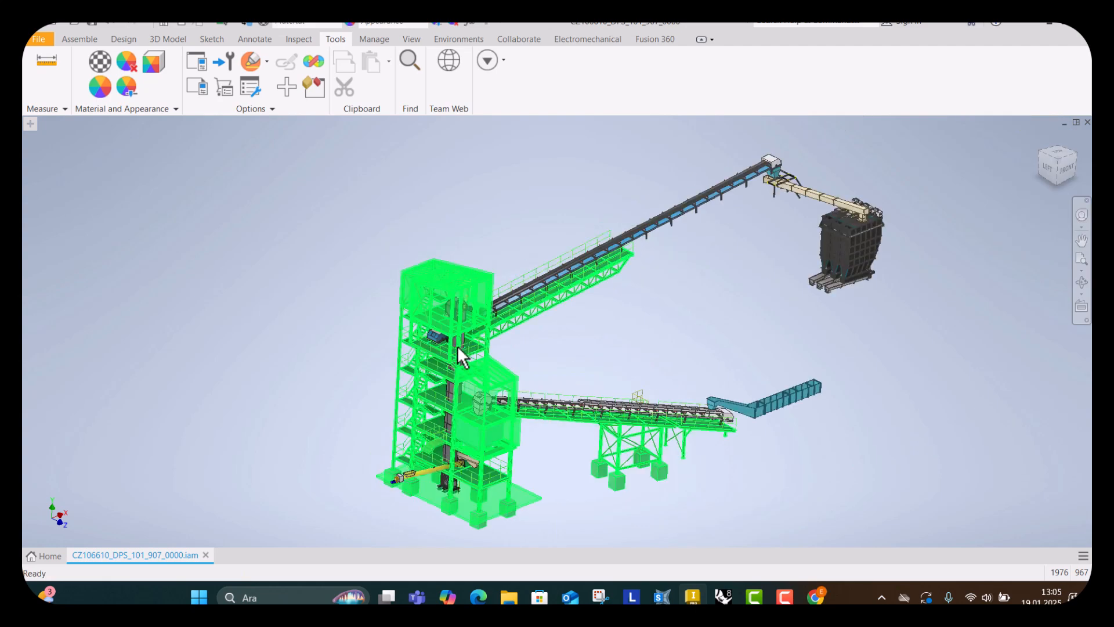
shift+middle_drag(457, 347, 441, 323)
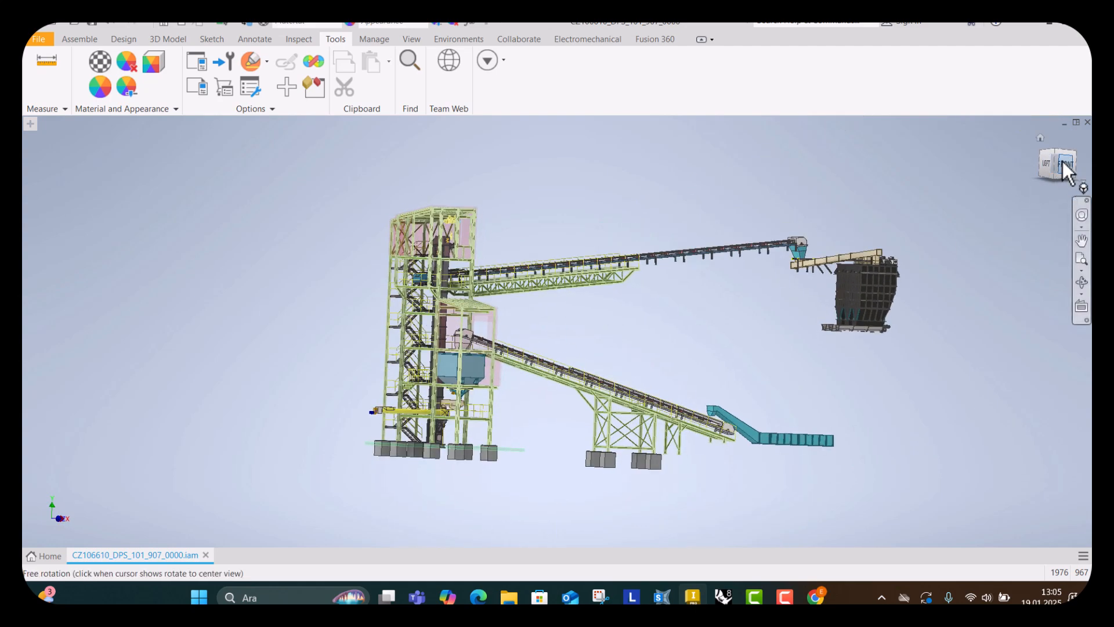
click(427, 303)
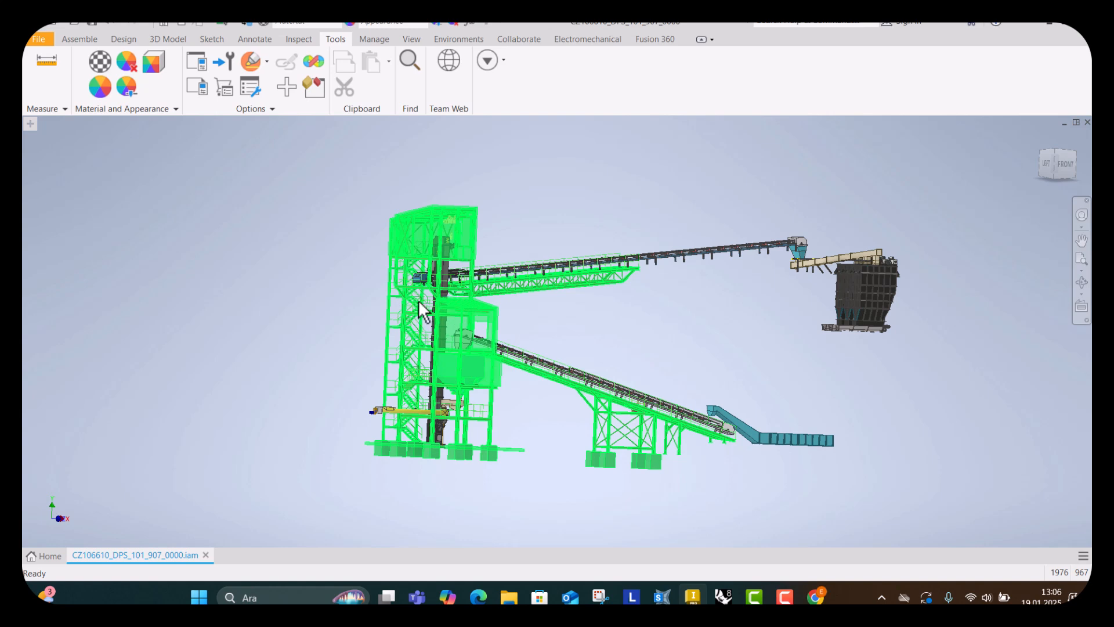
click(39, 39)
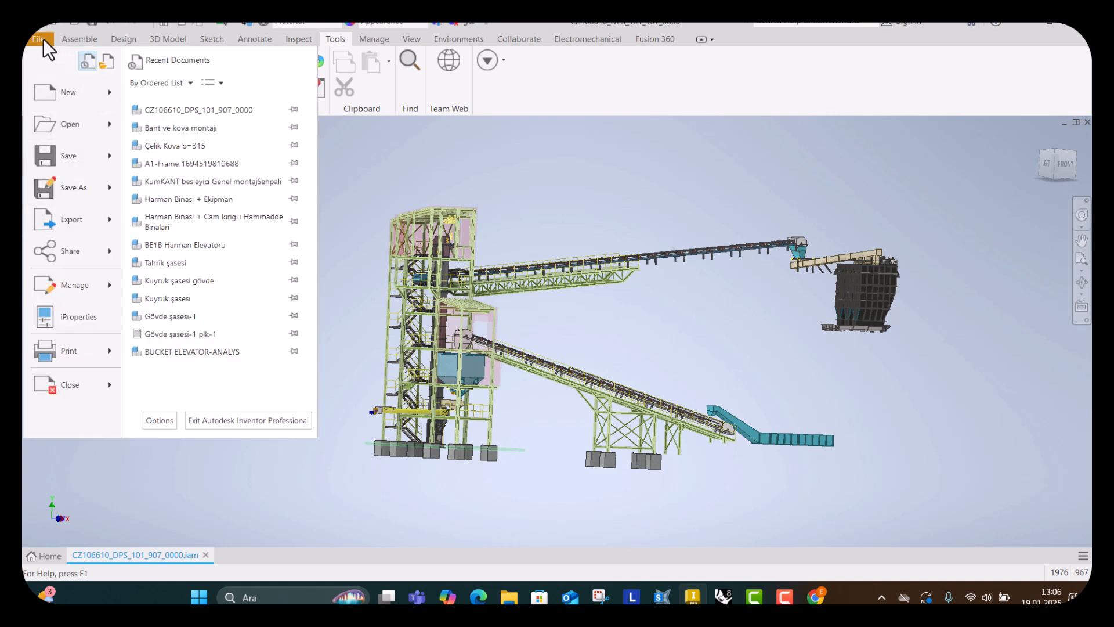
mouse_move(109, 222)
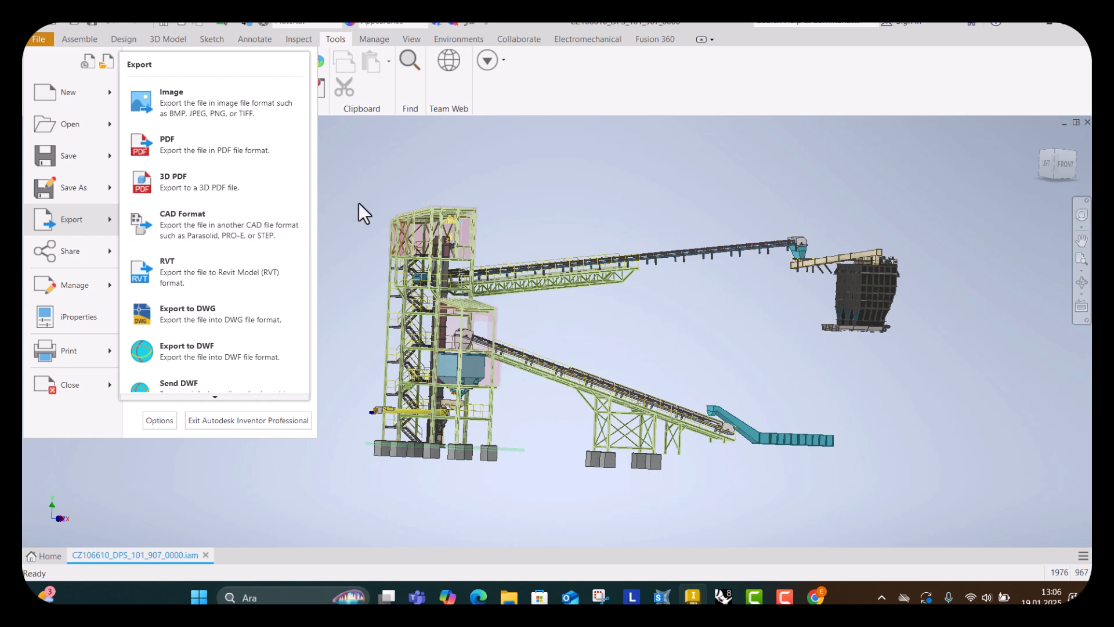
click(389, 169)
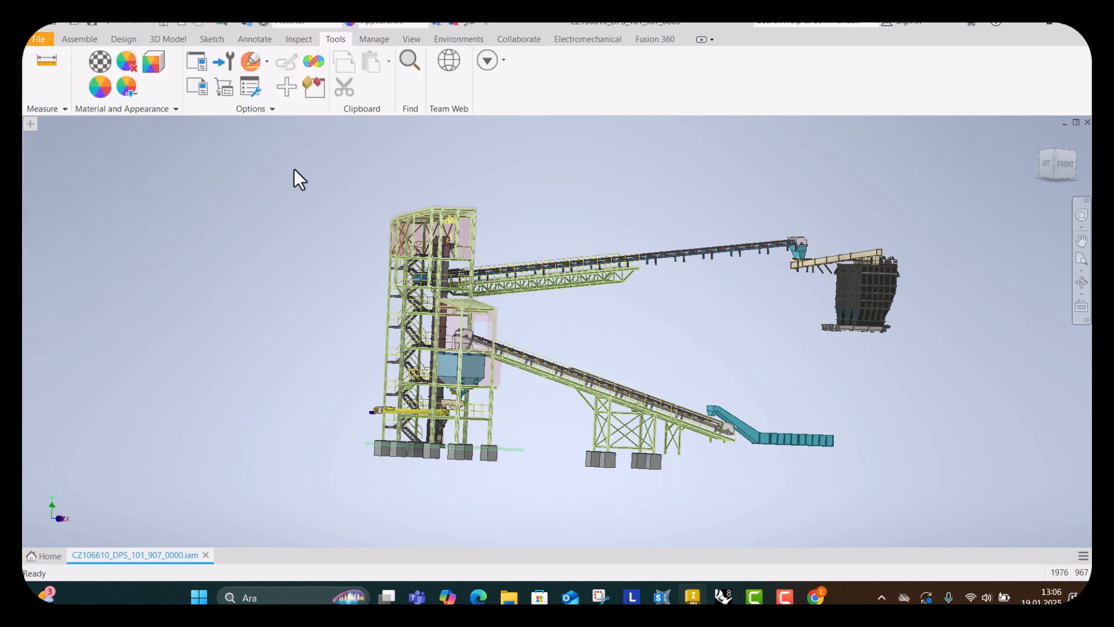
Minimize the Inventor and browser windows and close the Chrome window.
click(1052, 31)
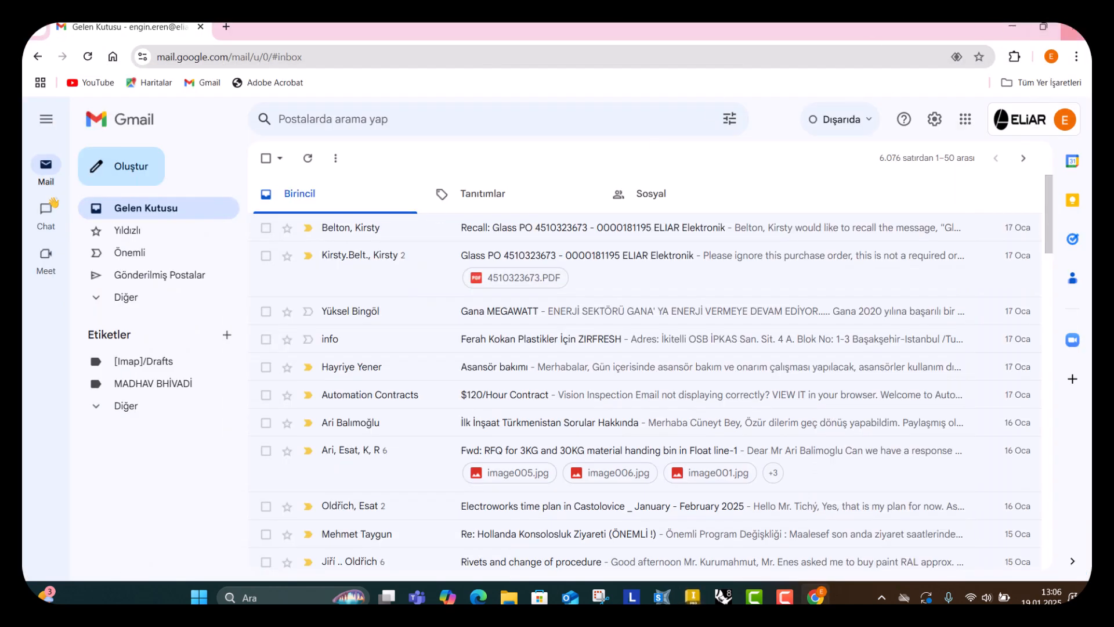
double_click(1002, 35)
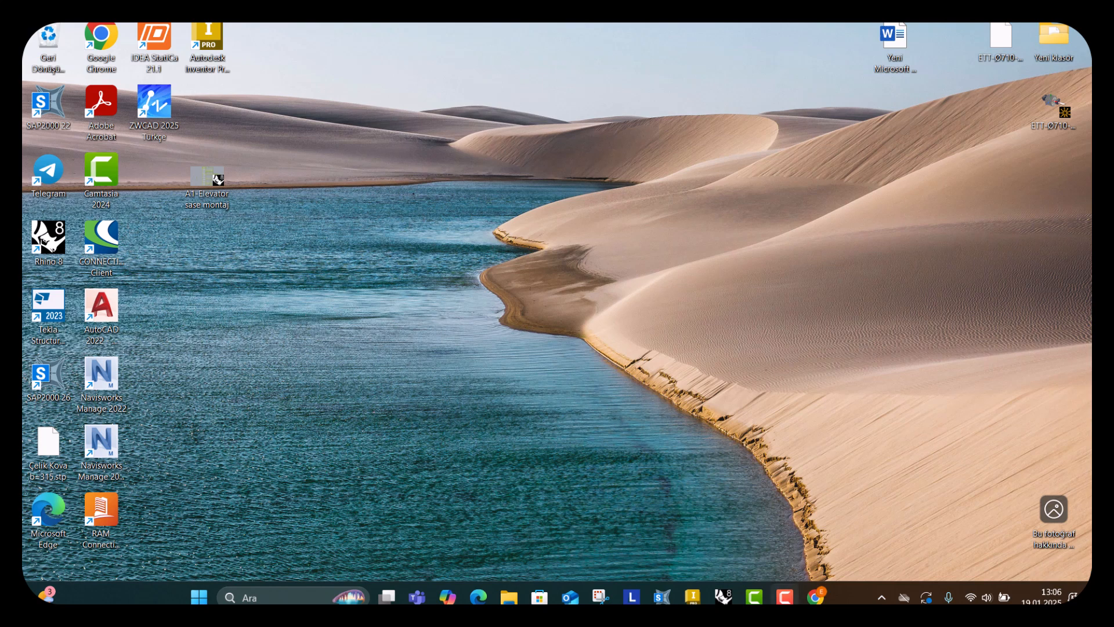
right_click(815, 596)
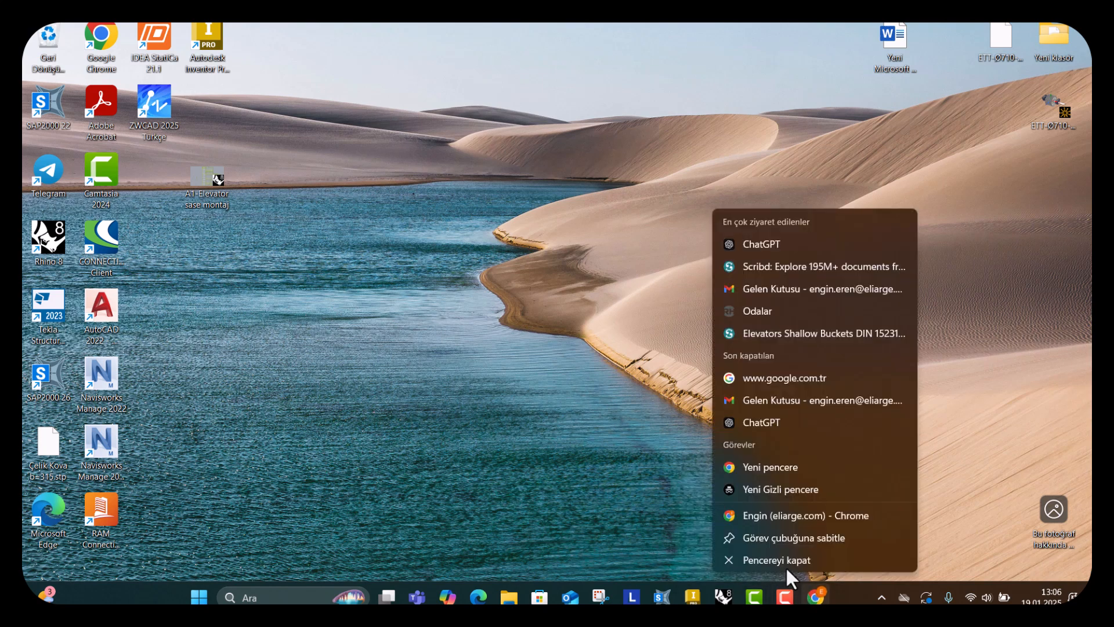
click(786, 567)
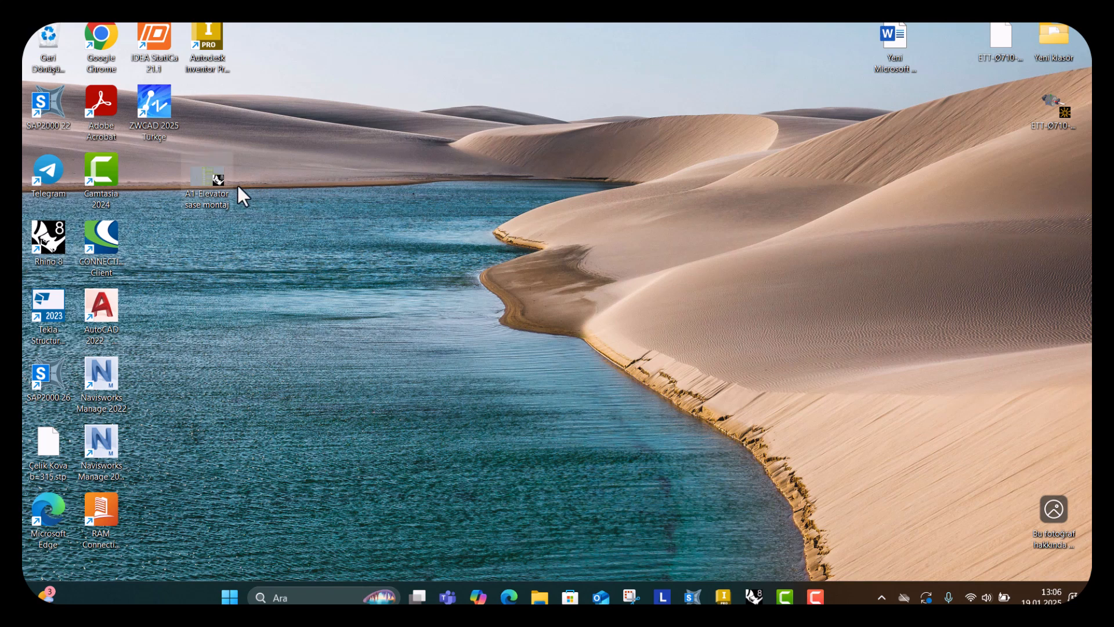
Open the A1-Elevator sase montaj file from the desktop in Rhino in read-only mode.
drag(193, 186, 227, 254)
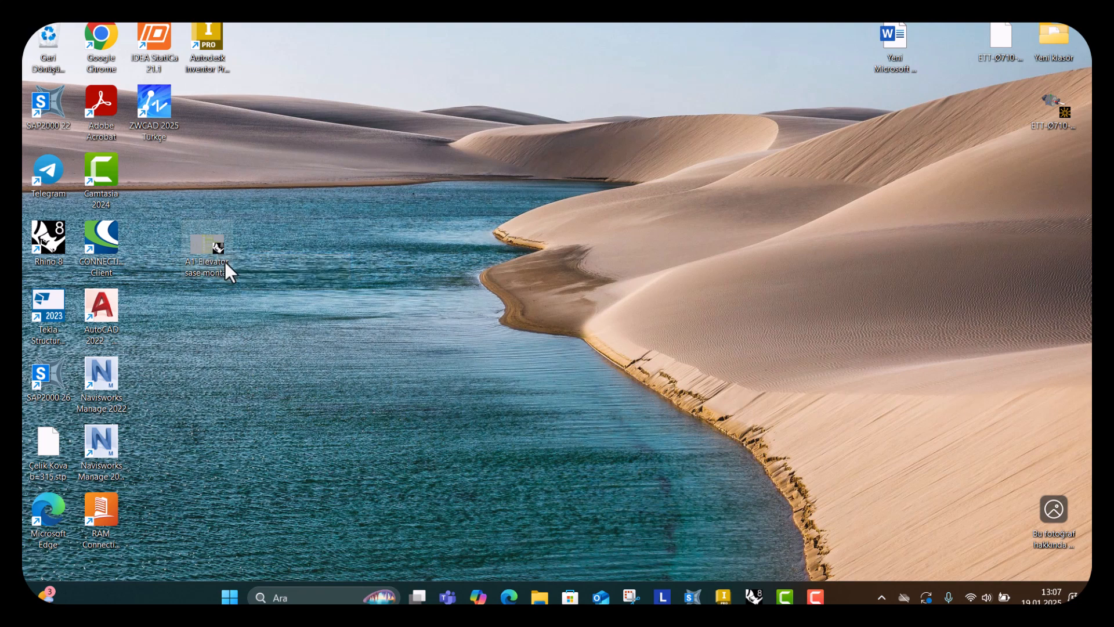
double_click(213, 258)
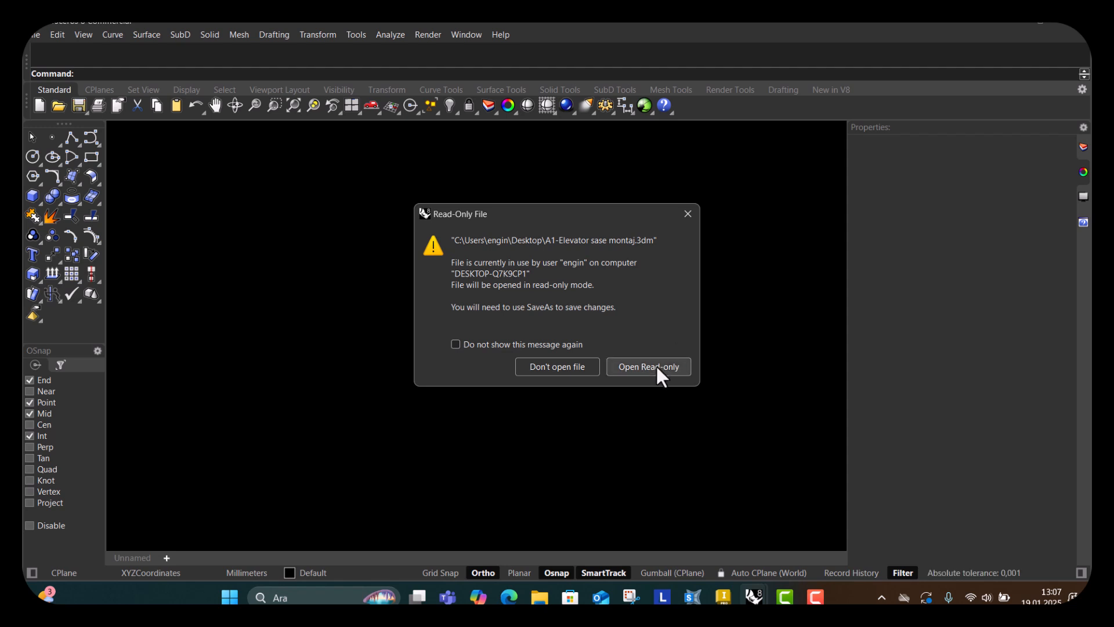
click(659, 368)
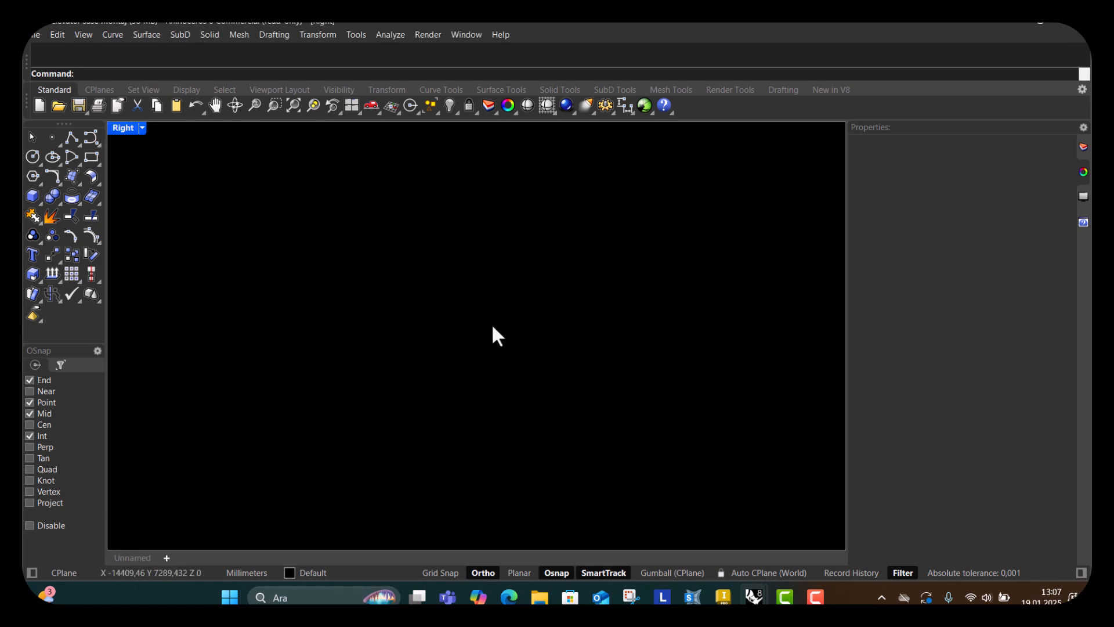
Examine the elevator frame in the Right viewport, zooming and panning over its base and hopper levels.
scroll(431, 335, up, 3)
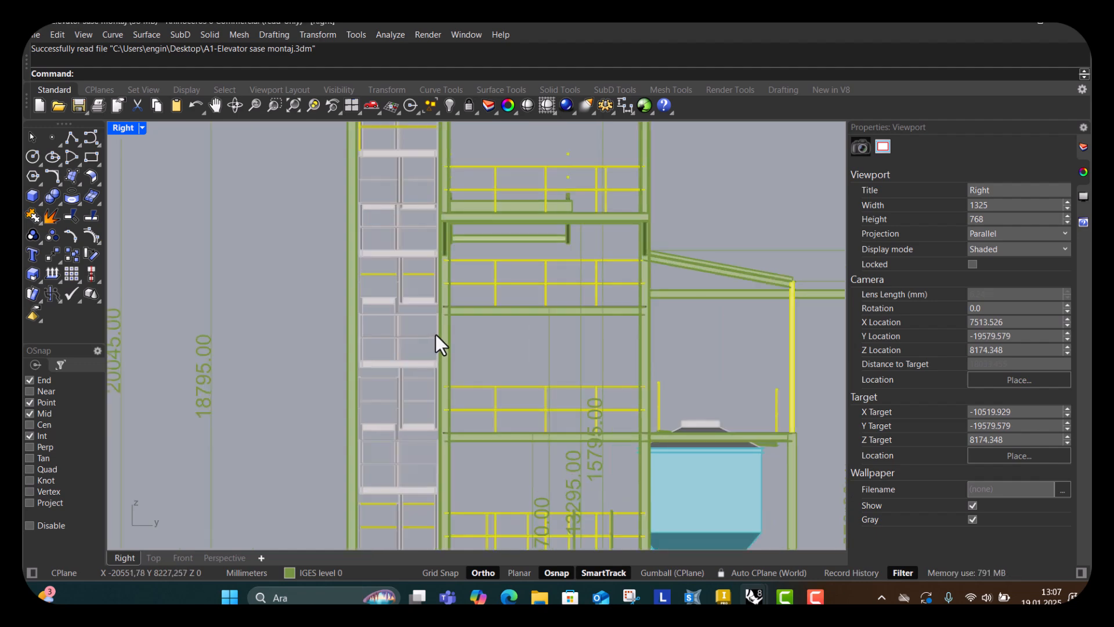
scroll(437, 337, down, 4)
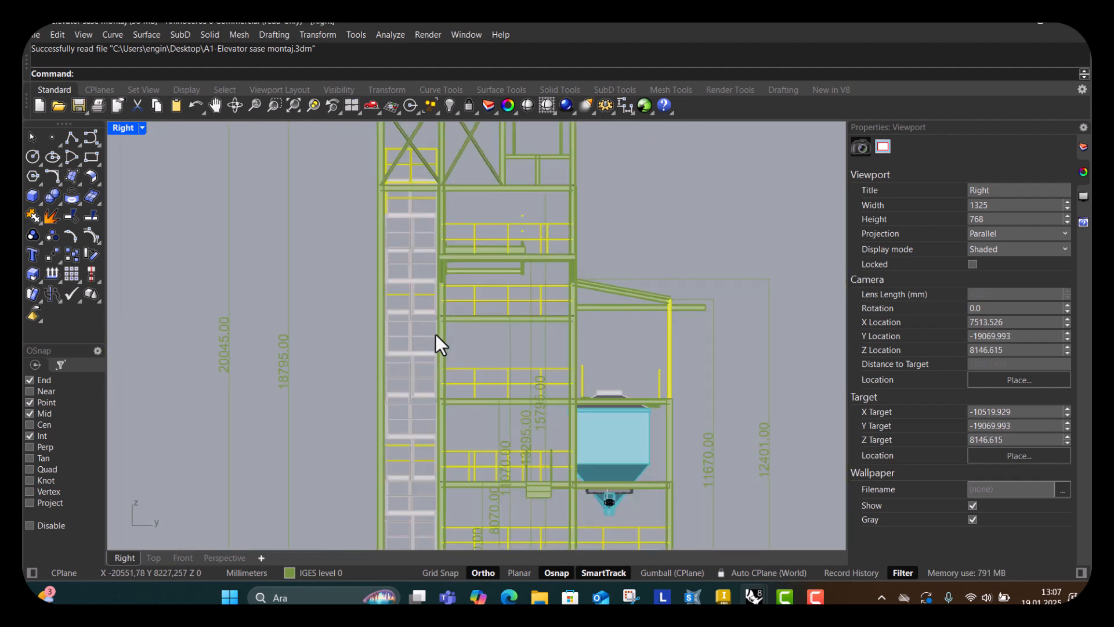
scroll(435, 329, down, 2)
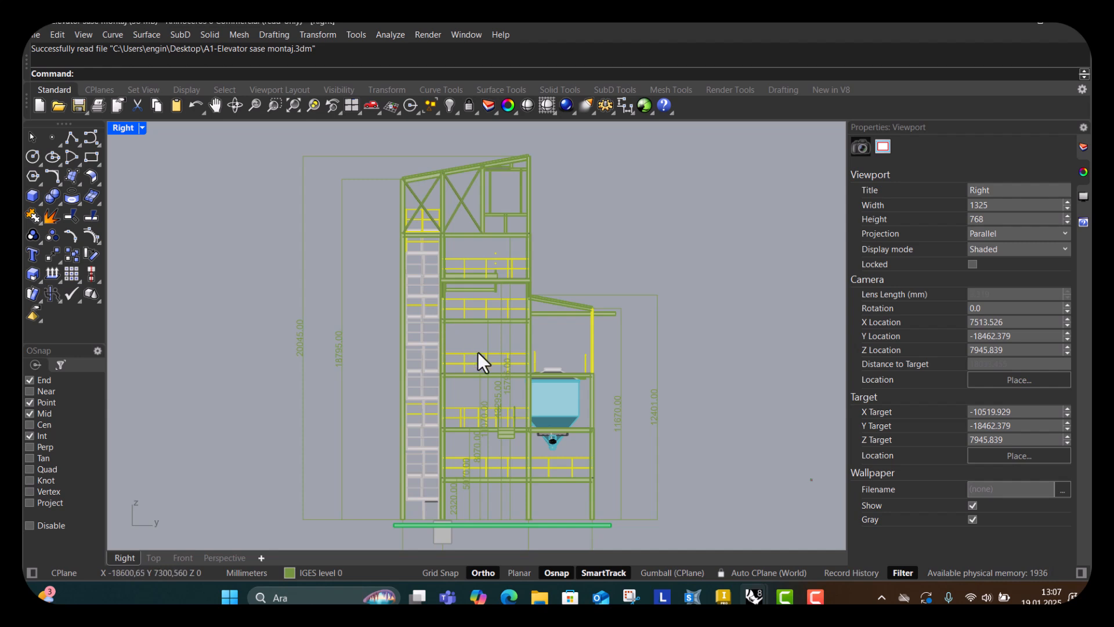
scroll(486, 359, down, 2)
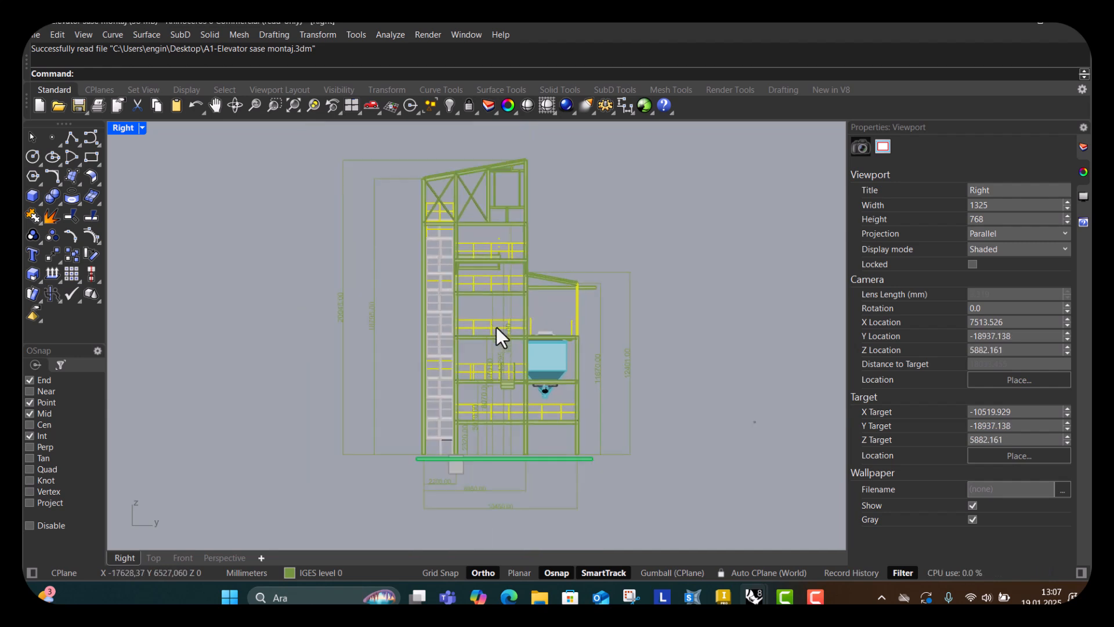
scroll(496, 326, up, 1)
scroll(580, 329, down, 1)
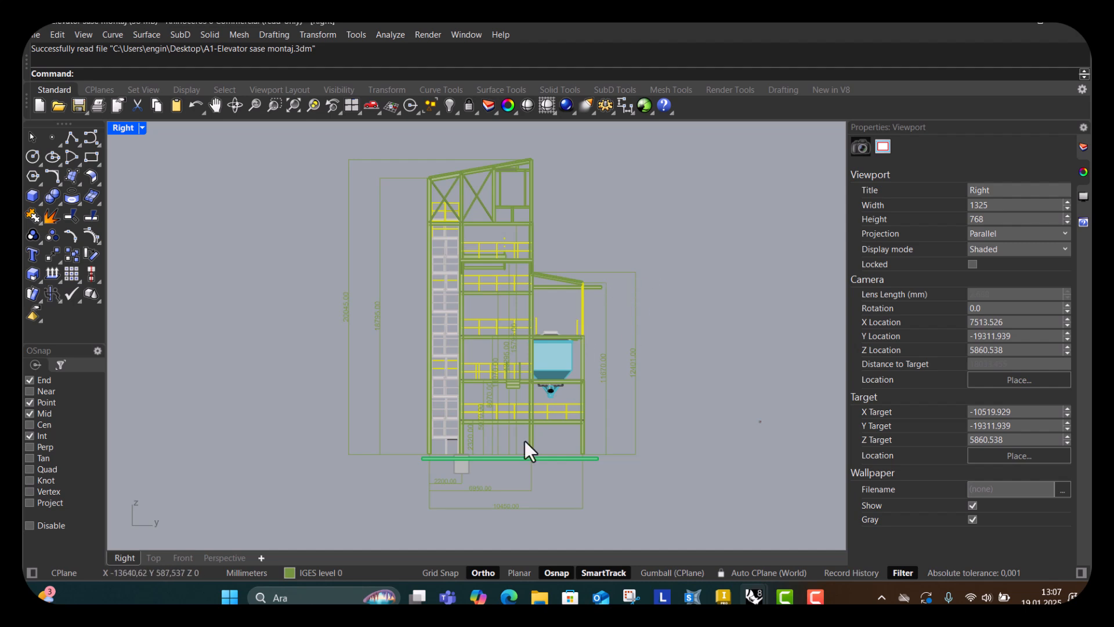
scroll(544, 471, up, 1)
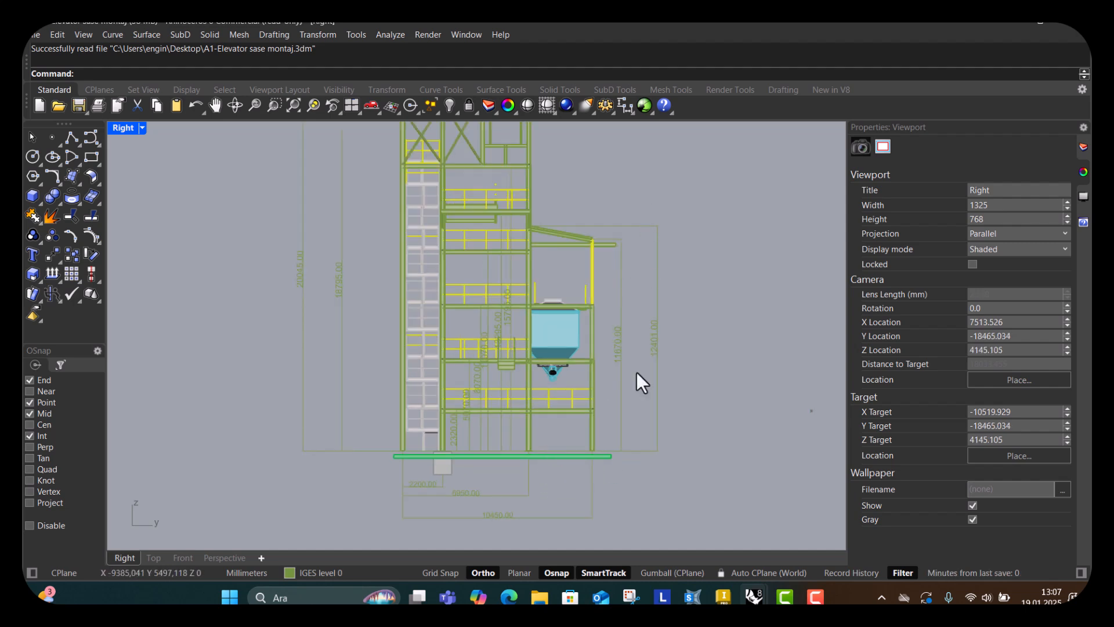
right_drag(544, 447, 562, 431)
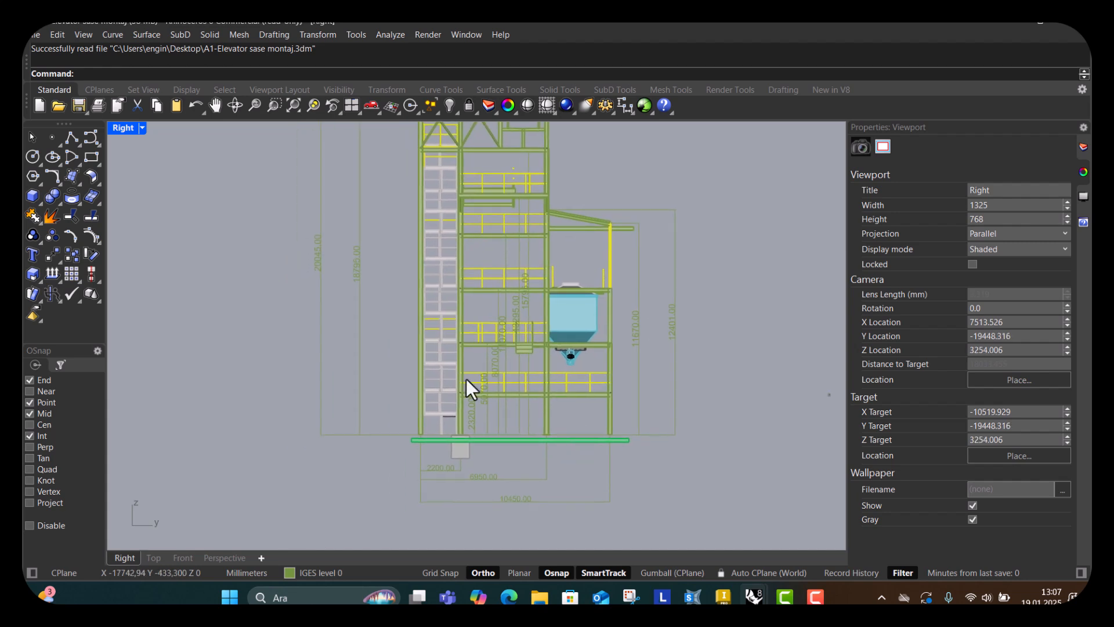
right_drag(463, 357, 409, 285)
scroll(409, 285, down, 4)
right_drag(485, 301, 489, 393)
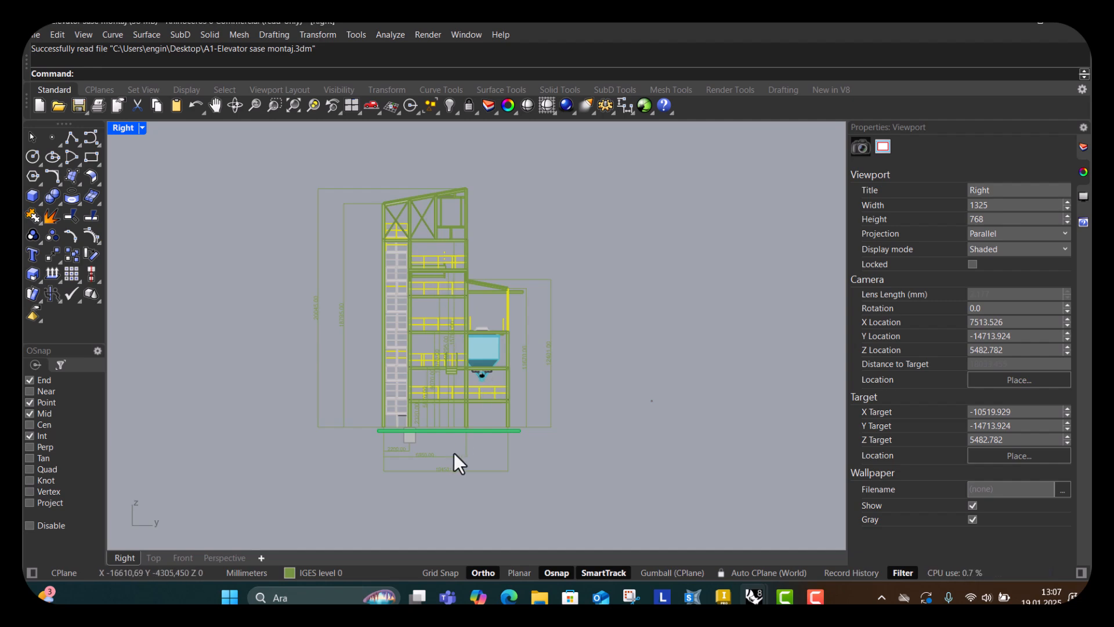
scroll(453, 450, up, 2)
scroll(485, 406, up, 7)
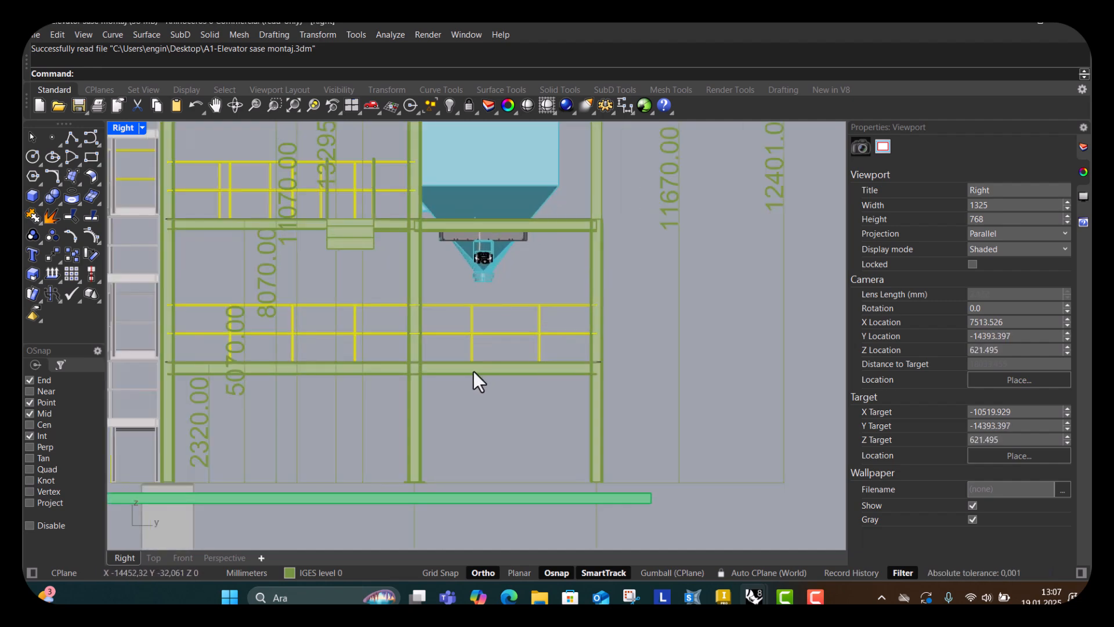
scroll(475, 395, down, 4)
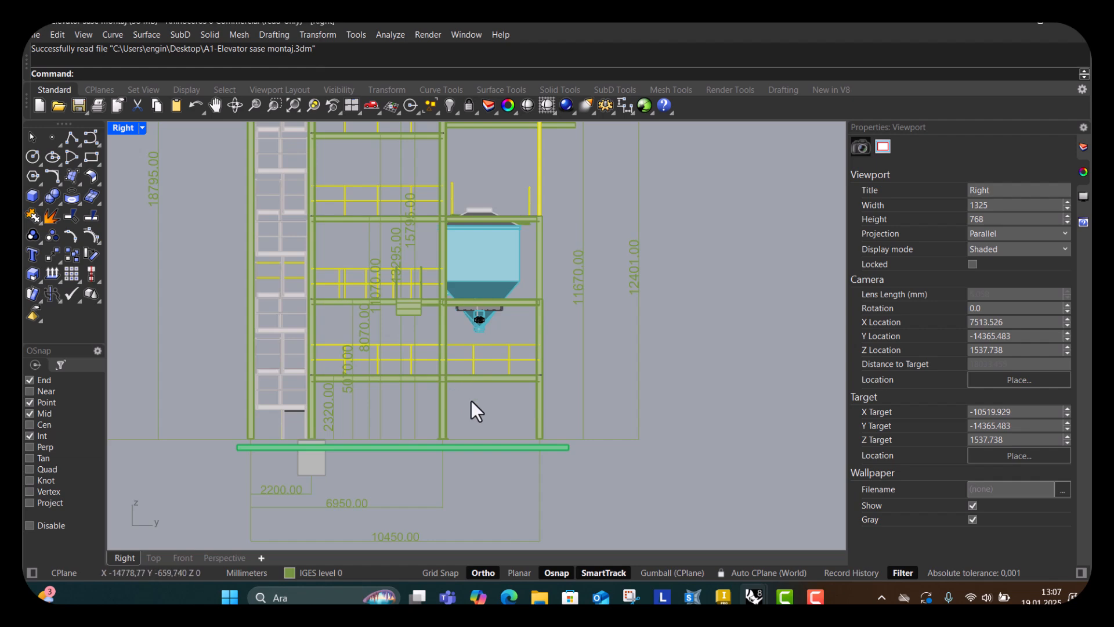
scroll(473, 395, up, 3)
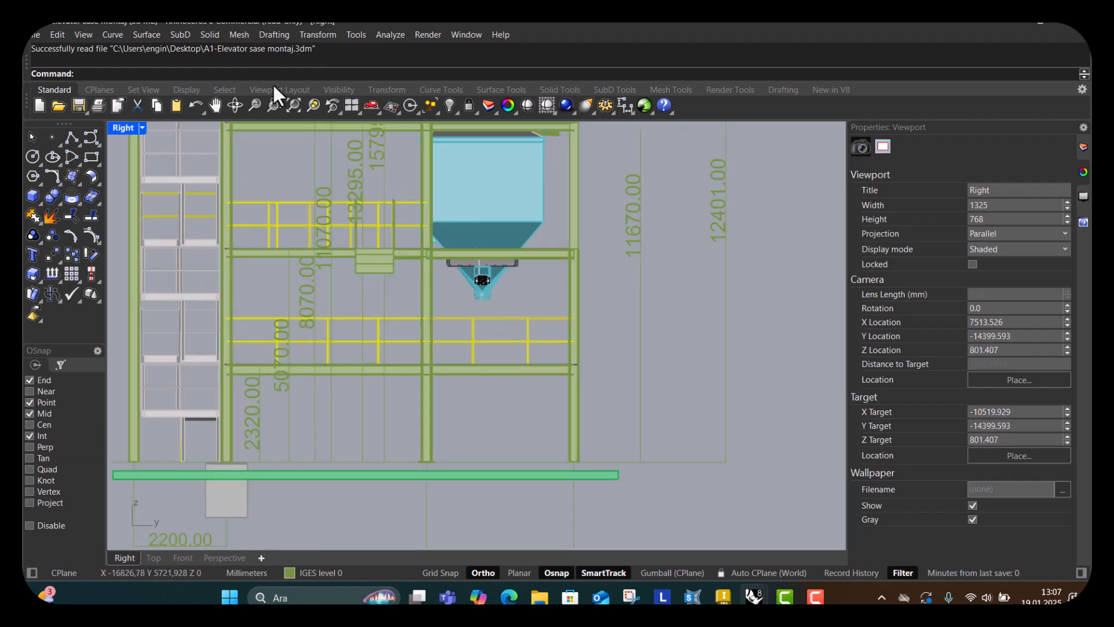
Place a vertical linear dimension from a frame beam end down to the base column, then delete it.
click(274, 35)
click(293, 51)
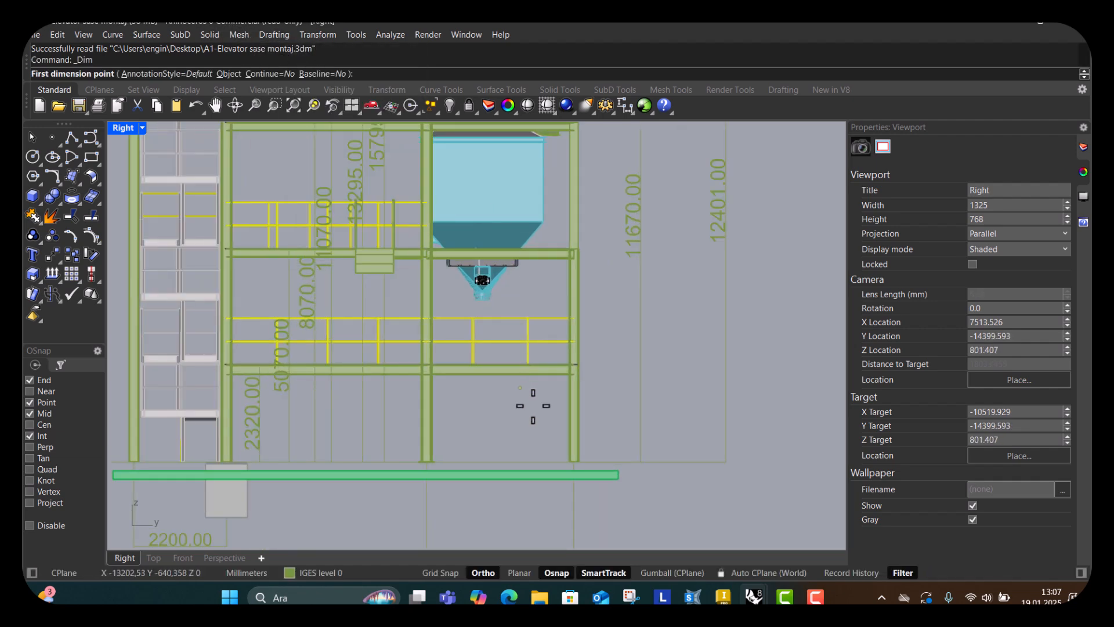
scroll(546, 381, up, 4)
scroll(598, 343, up, 5)
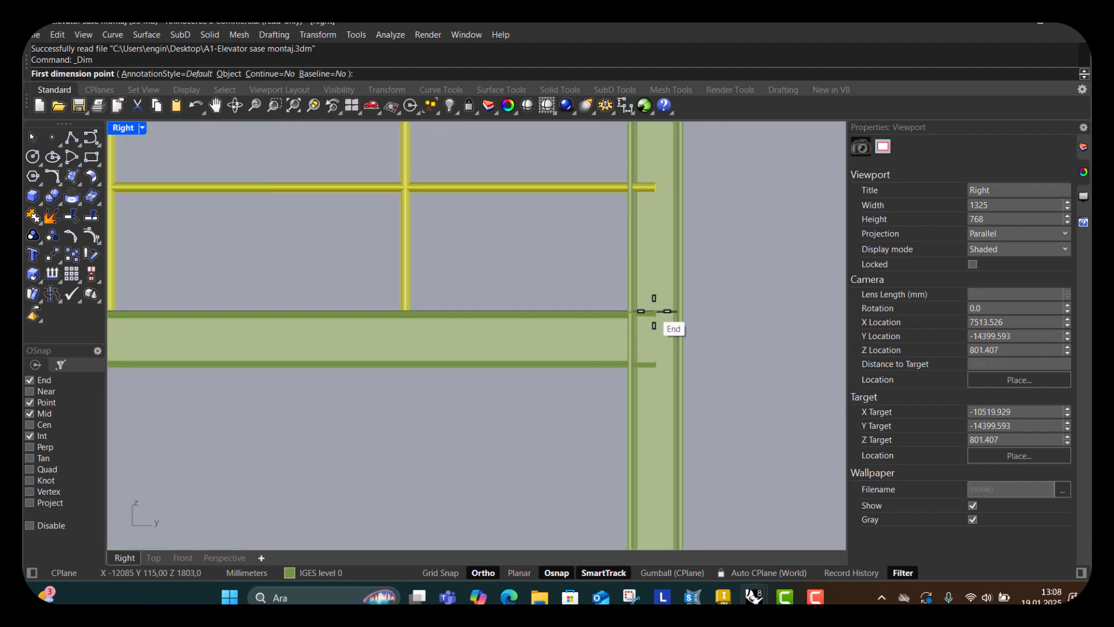
scroll(645, 311, up, 4)
scroll(644, 311, up, 4)
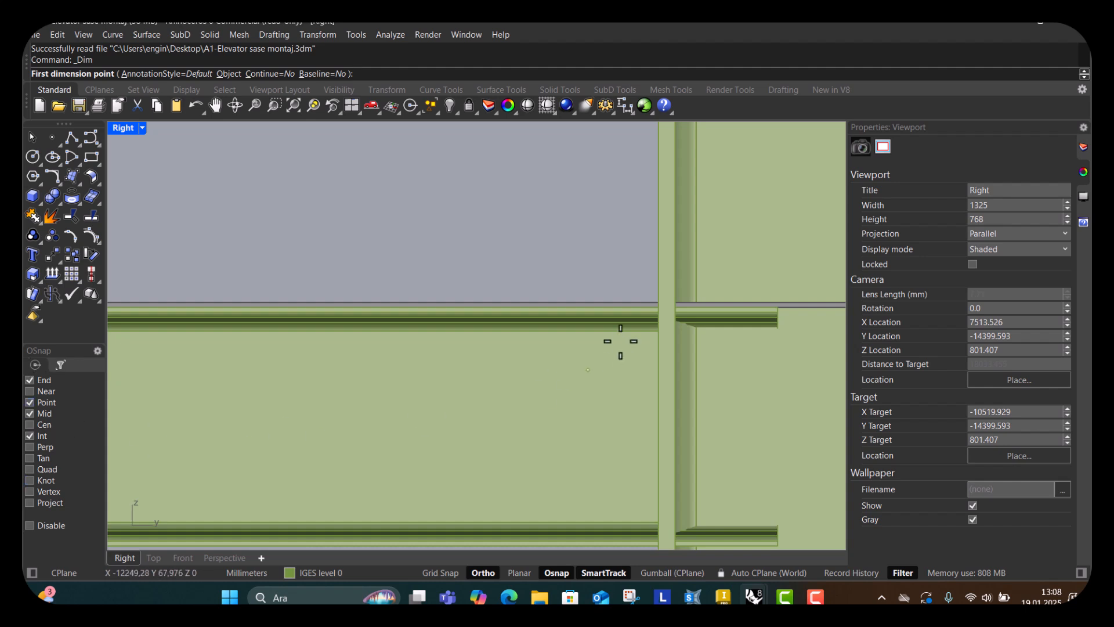
scroll(658, 308, up, 4)
click(658, 308)
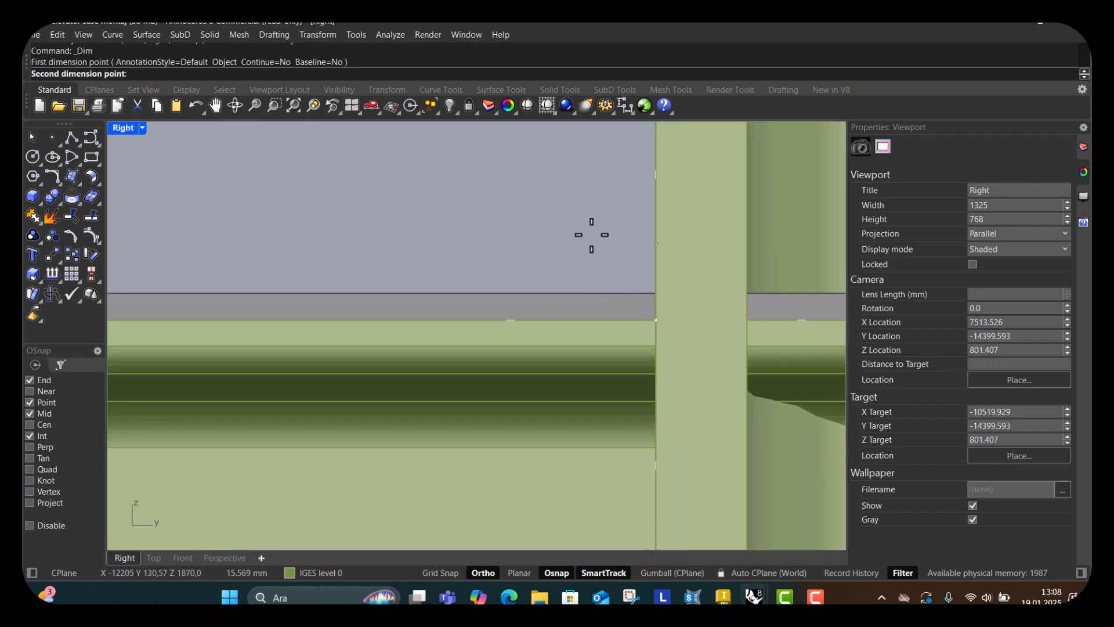
scroll(591, 240, down, 3)
scroll(591, 239, down, 5)
scroll(388, 395, up, 6)
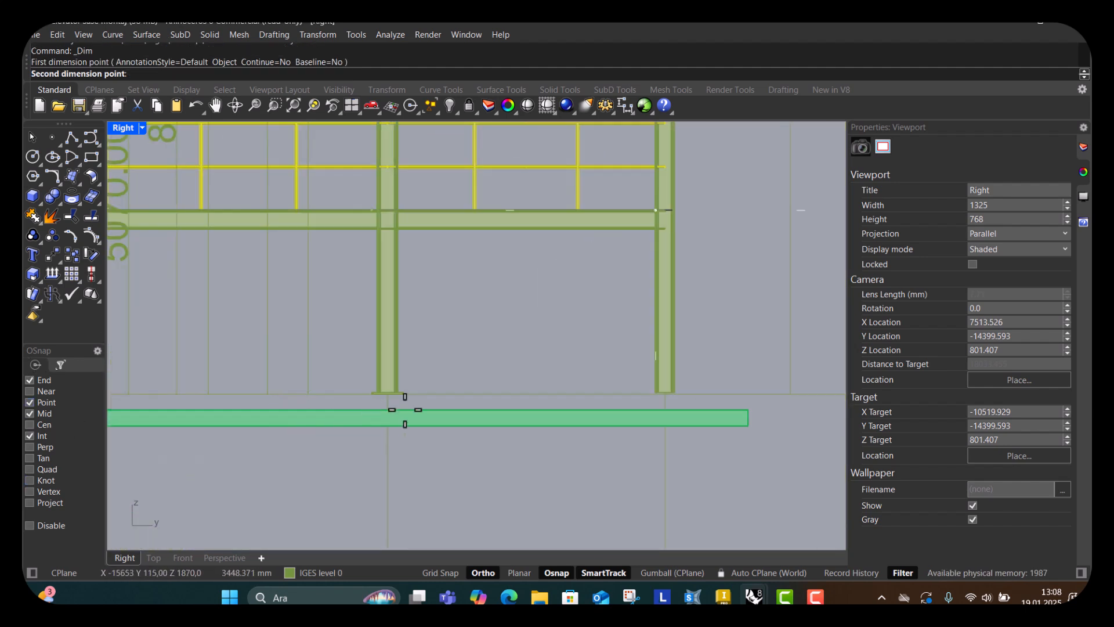
click(374, 347)
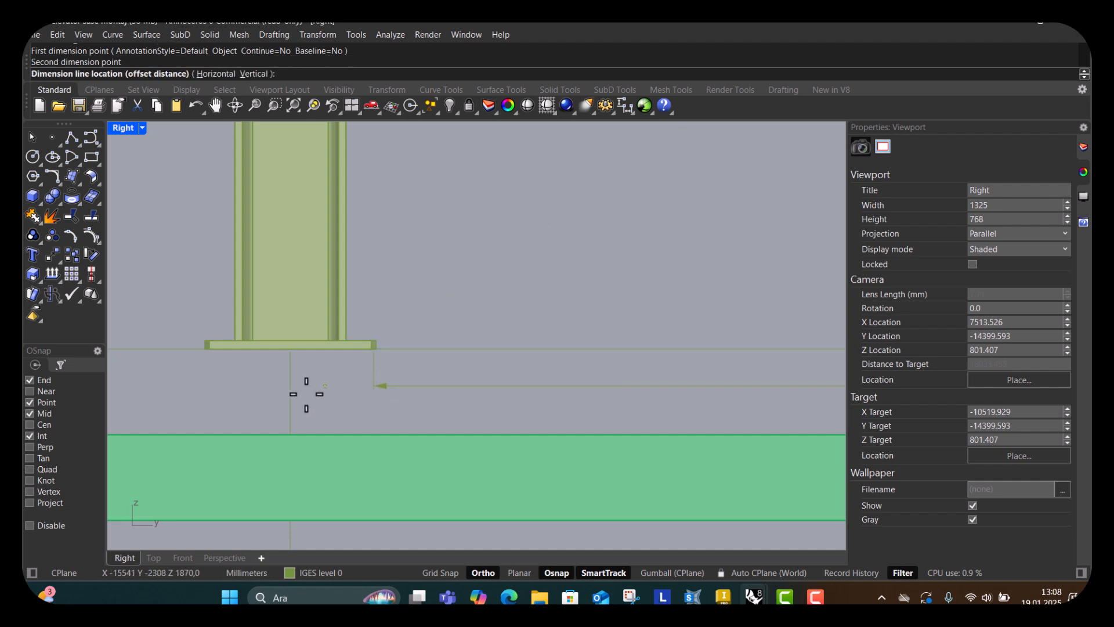
scroll(302, 387, down, 3)
scroll(314, 395, down, 3)
scroll(400, 452, up, 5)
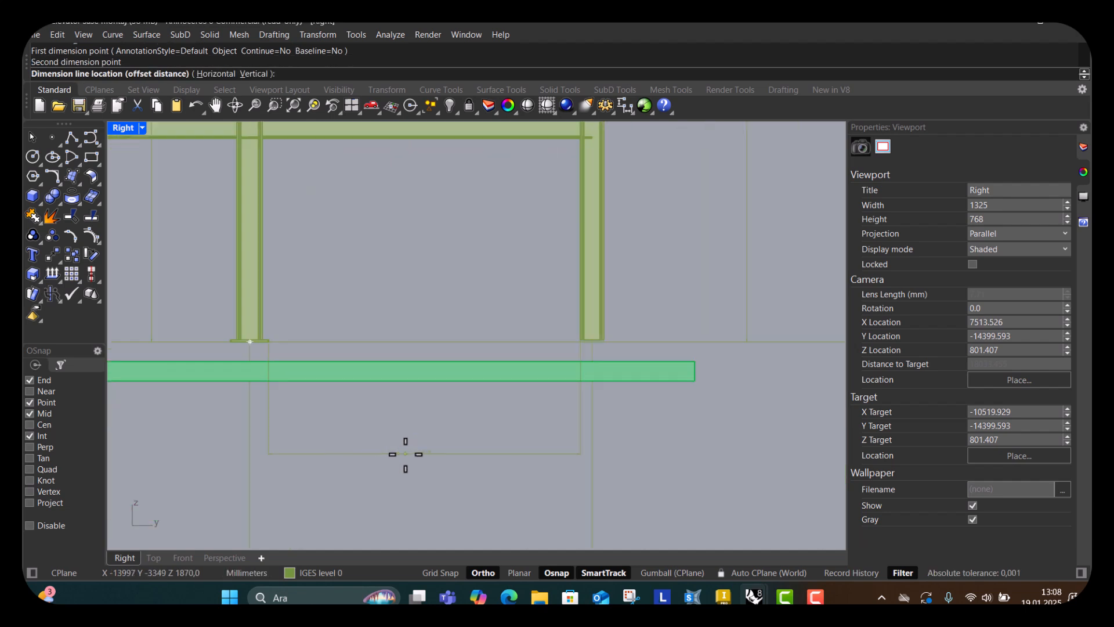
scroll(415, 396, down, 3)
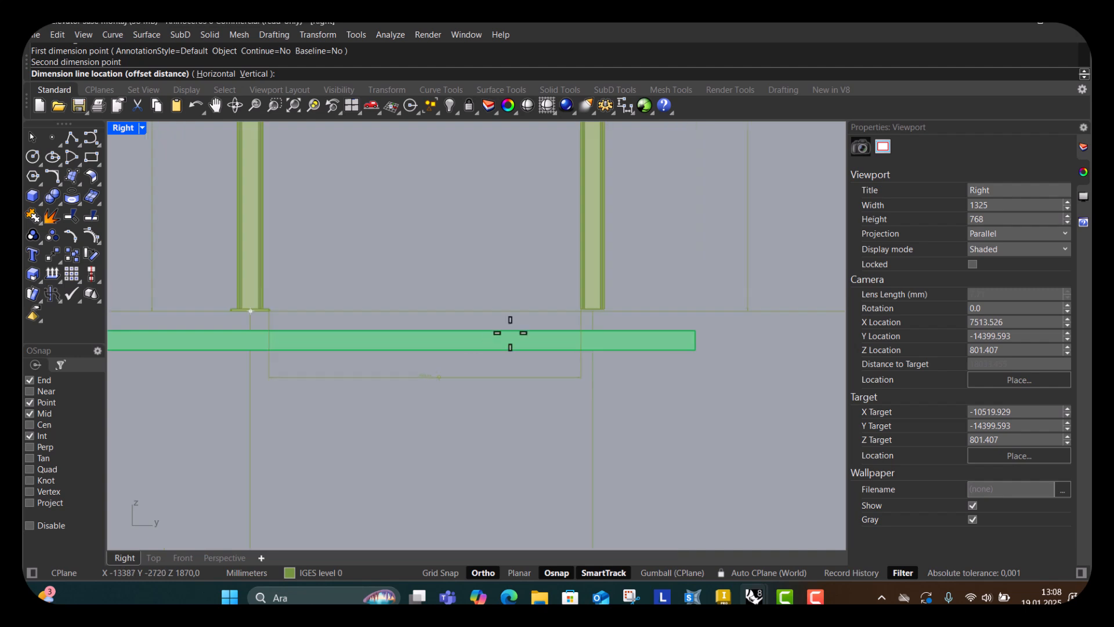
click(694, 223)
scroll(702, 187, up, 5)
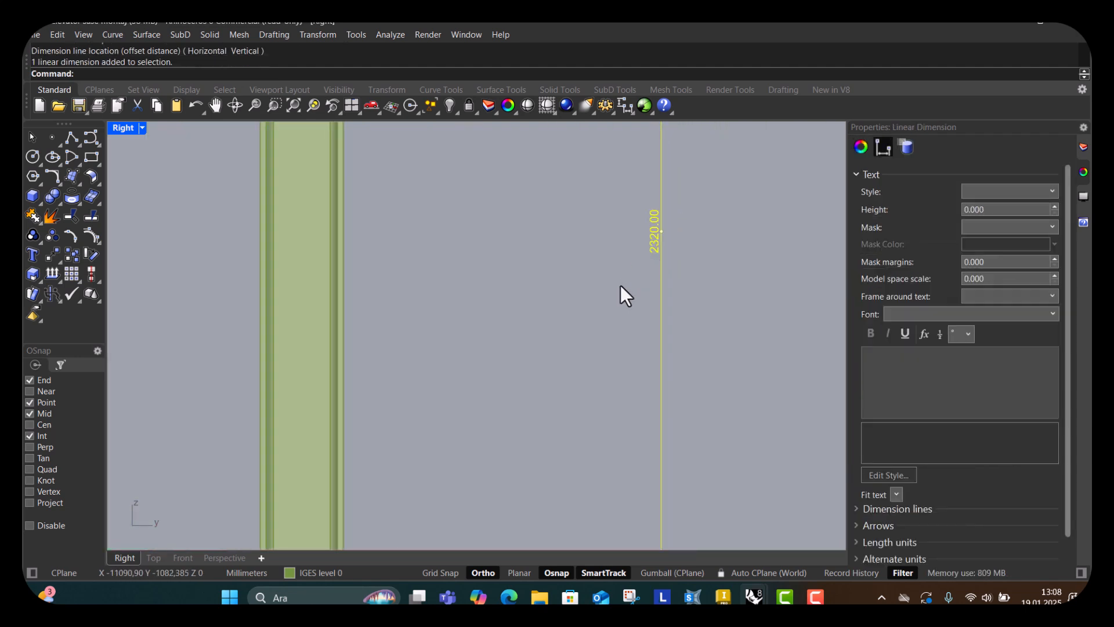
key(Delete)
Examine the whole elevator frame in the Right viewport, zooming out and panning over it.
scroll(506, 332, down, 4)
scroll(506, 332, down, 5)
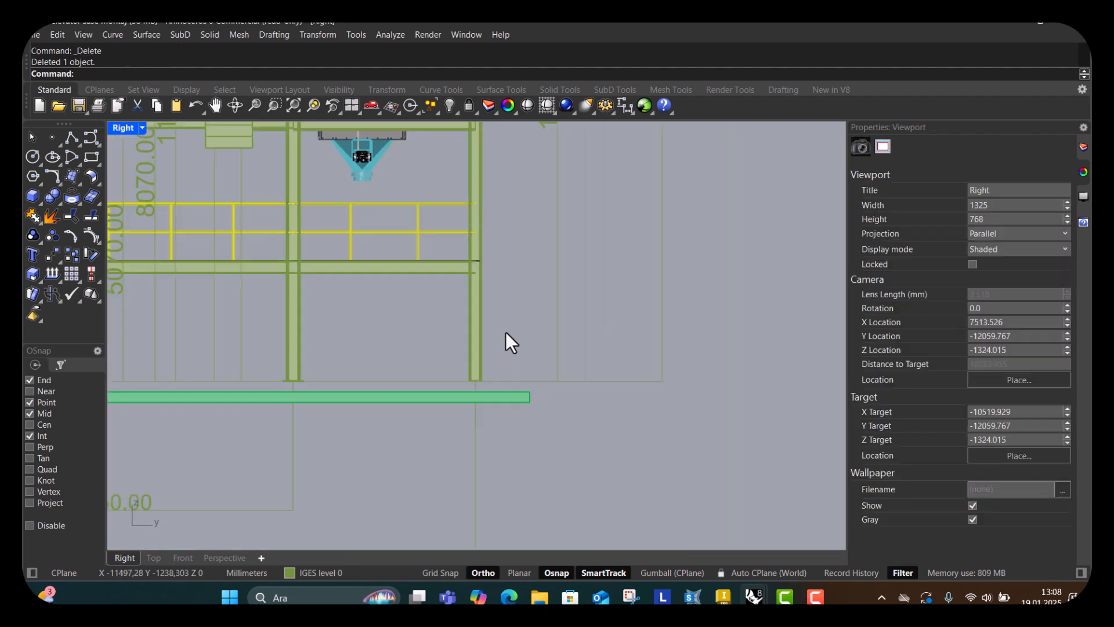
scroll(339, 457, up, 2)
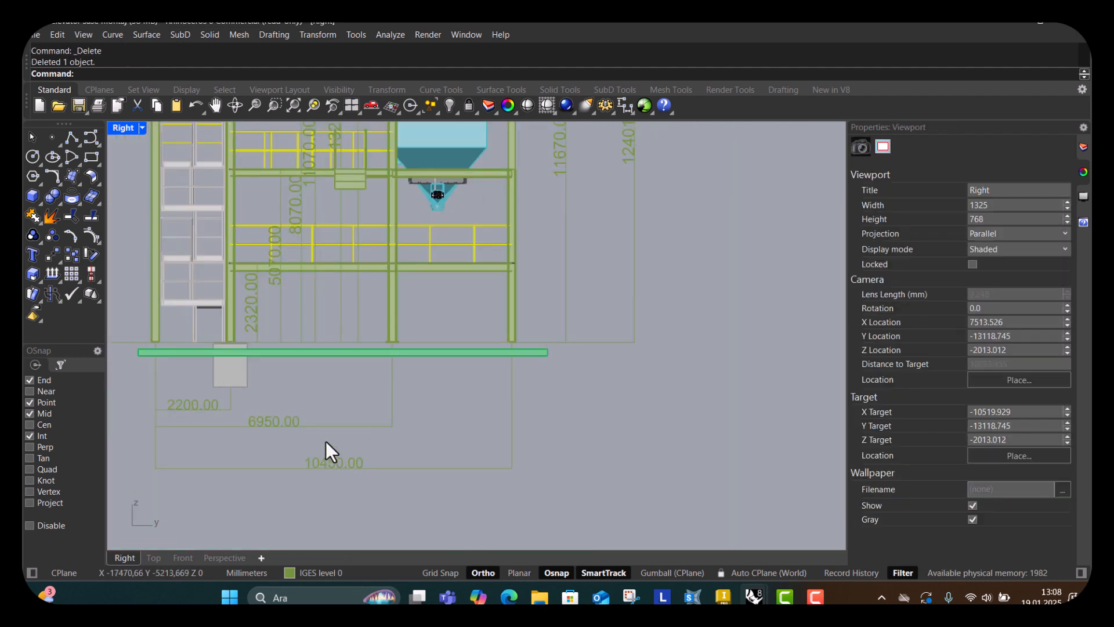
scroll(456, 432, down, 3)
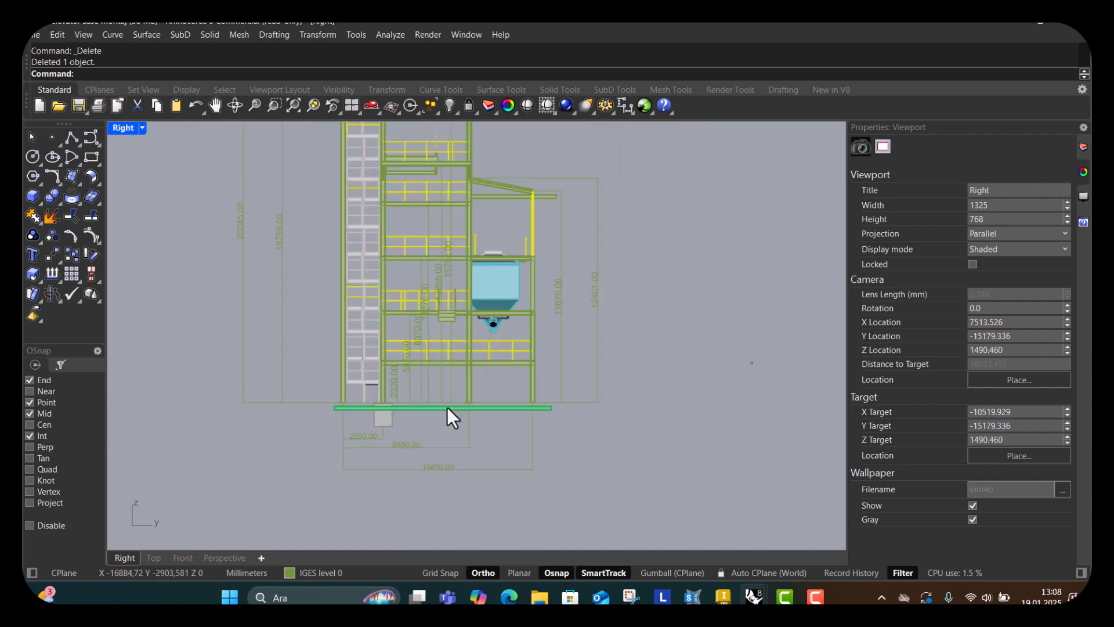
right_drag(507, 286, 488, 357)
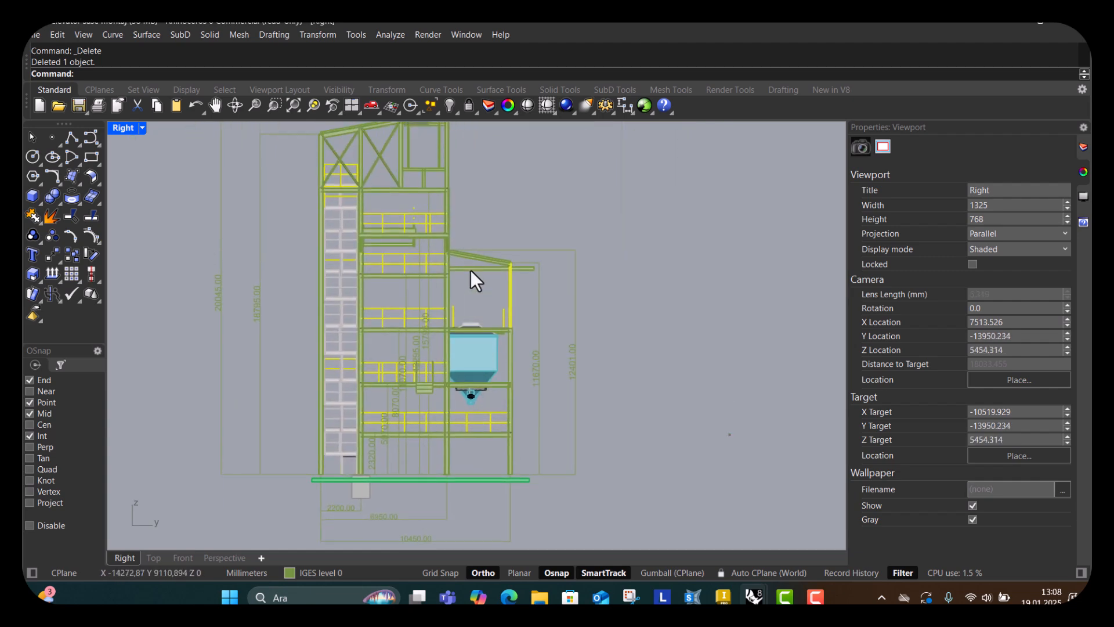
right_drag(471, 270, 495, 313)
scroll(262, 344, up, 4)
scroll(317, 372, down, 5)
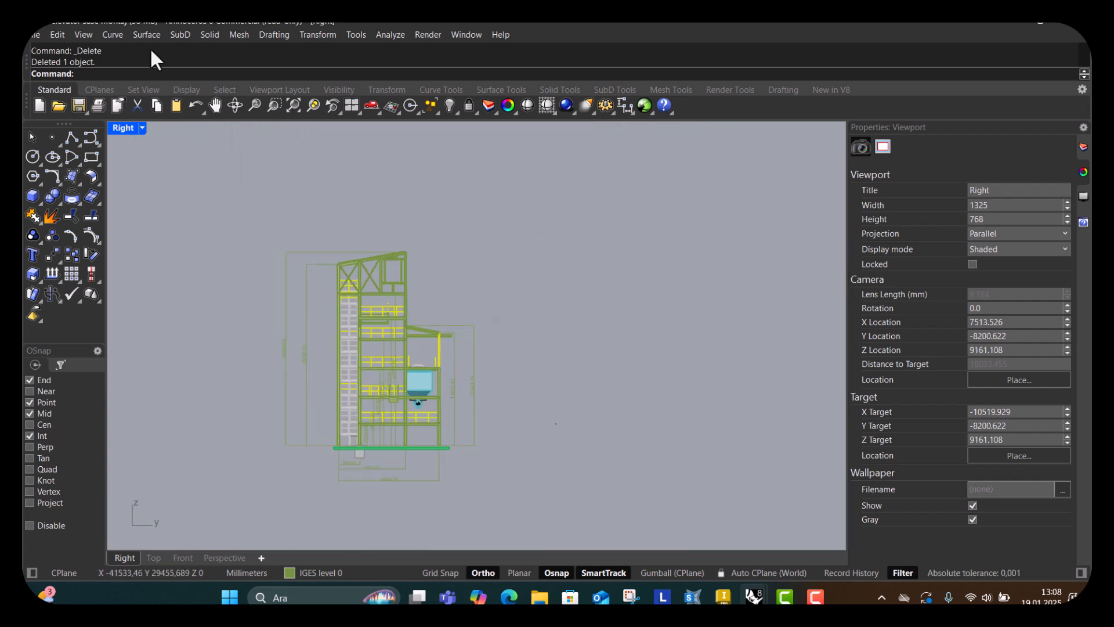
Switch to the four-viewport layout, then maximize the Right viewport again.
click(142, 133)
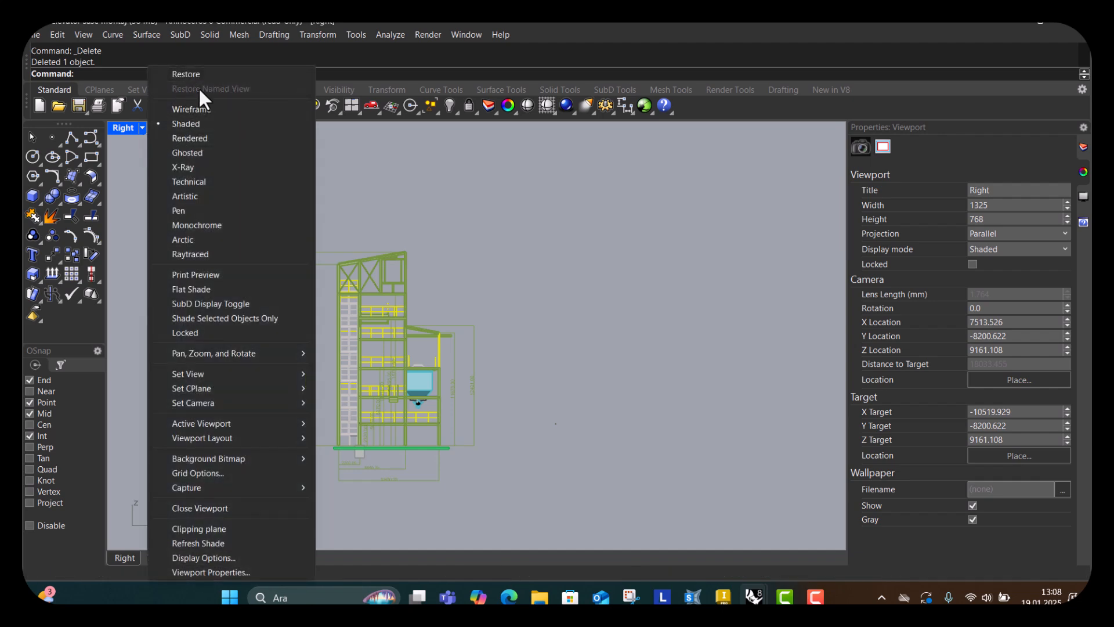
click(379, 85)
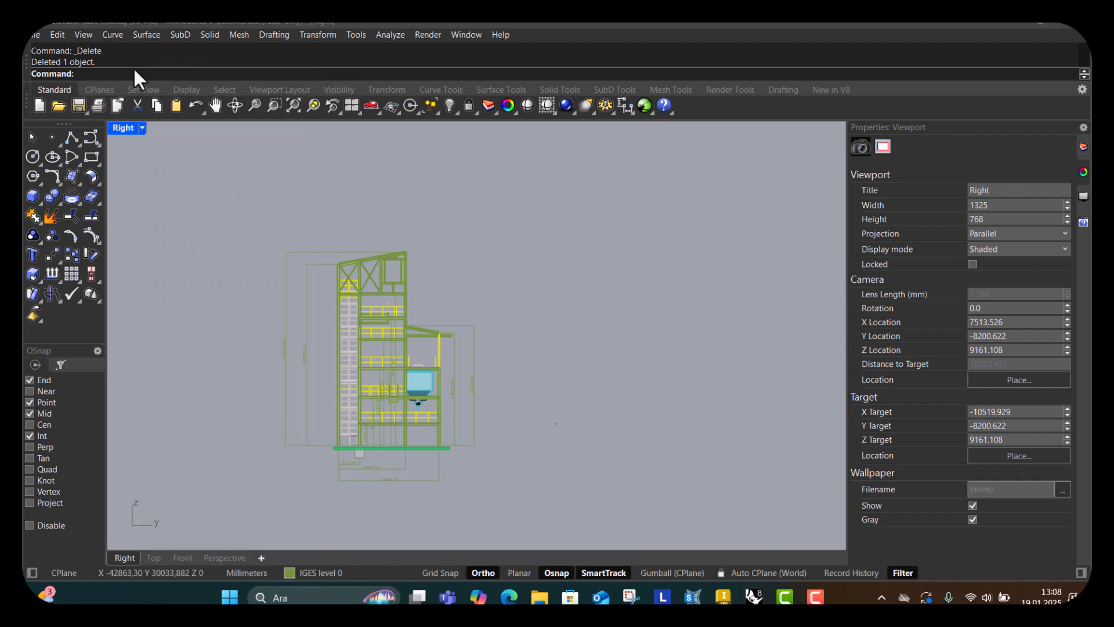
click(142, 129)
click(181, 88)
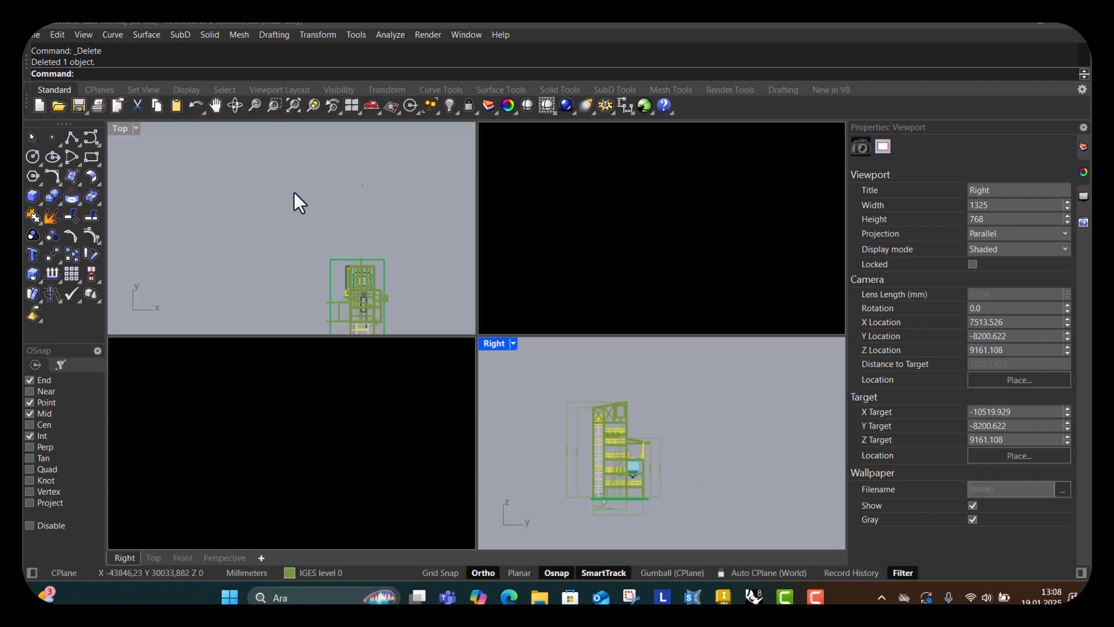
scroll(298, 446, down, 20)
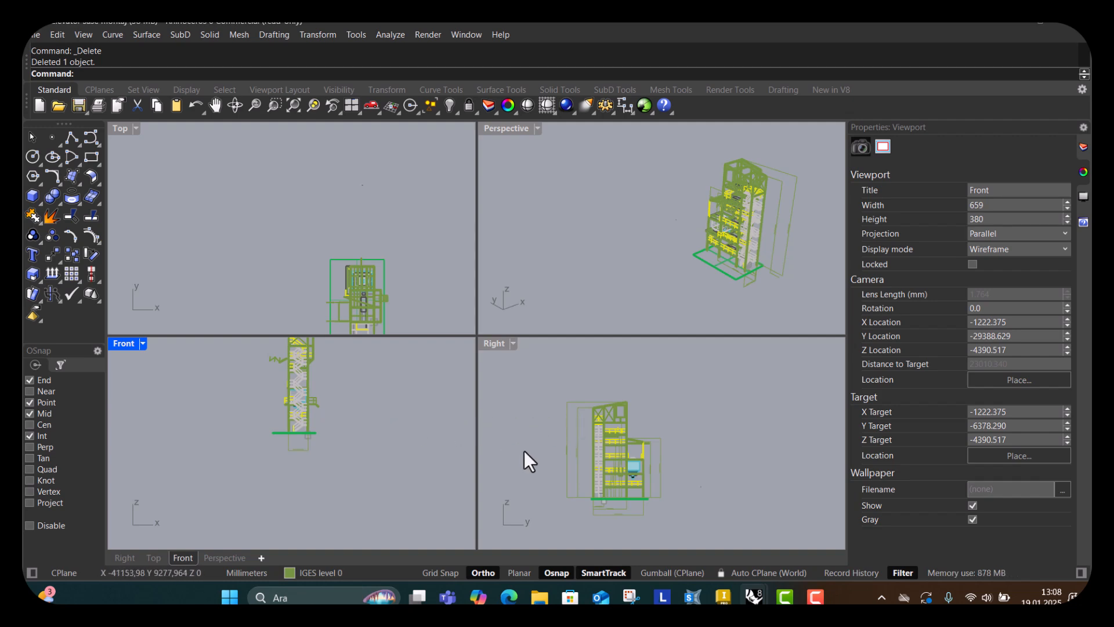
scroll(430, 398, up, 1)
scroll(589, 467, up, 1)
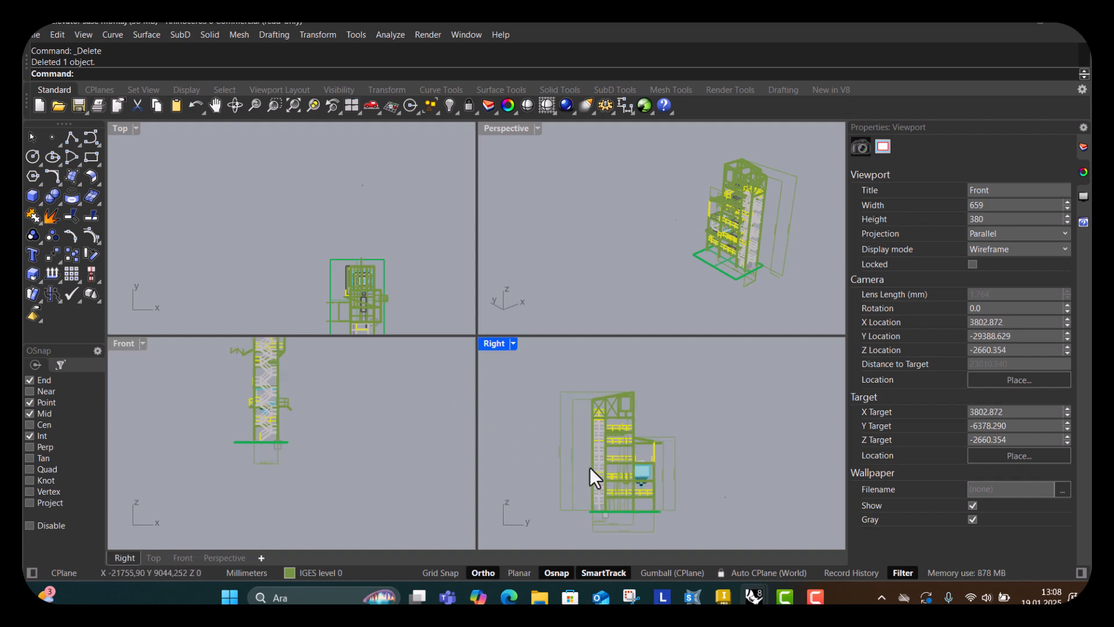
click(514, 343)
click(580, 73)
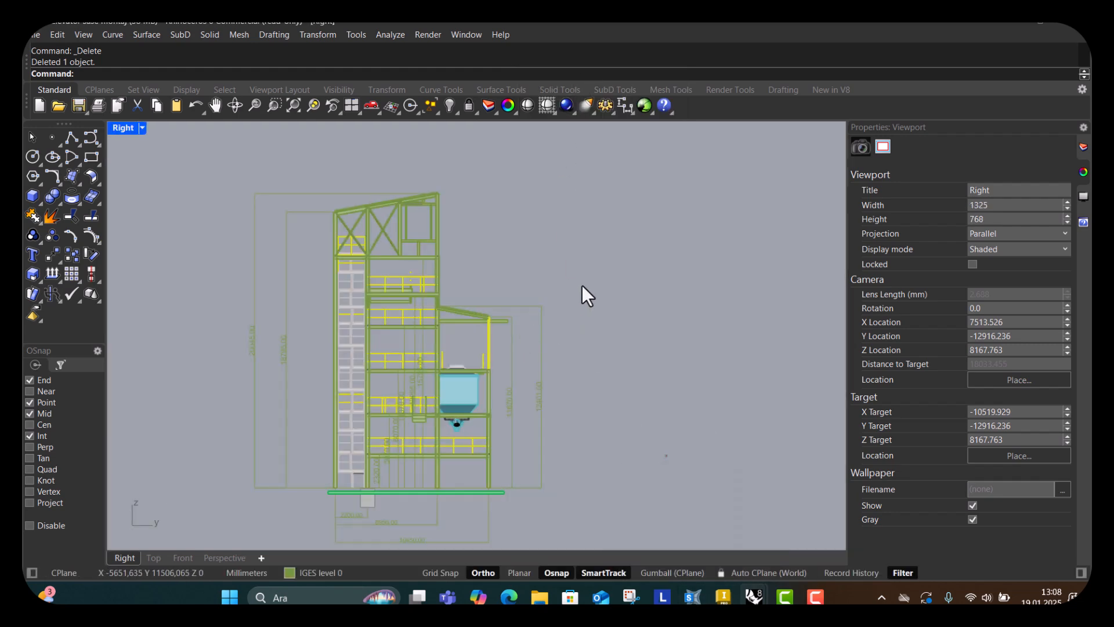
Examine the elevator frame in the Right viewport, zooming over its hopper and base levels.
scroll(419, 444, up, 2)
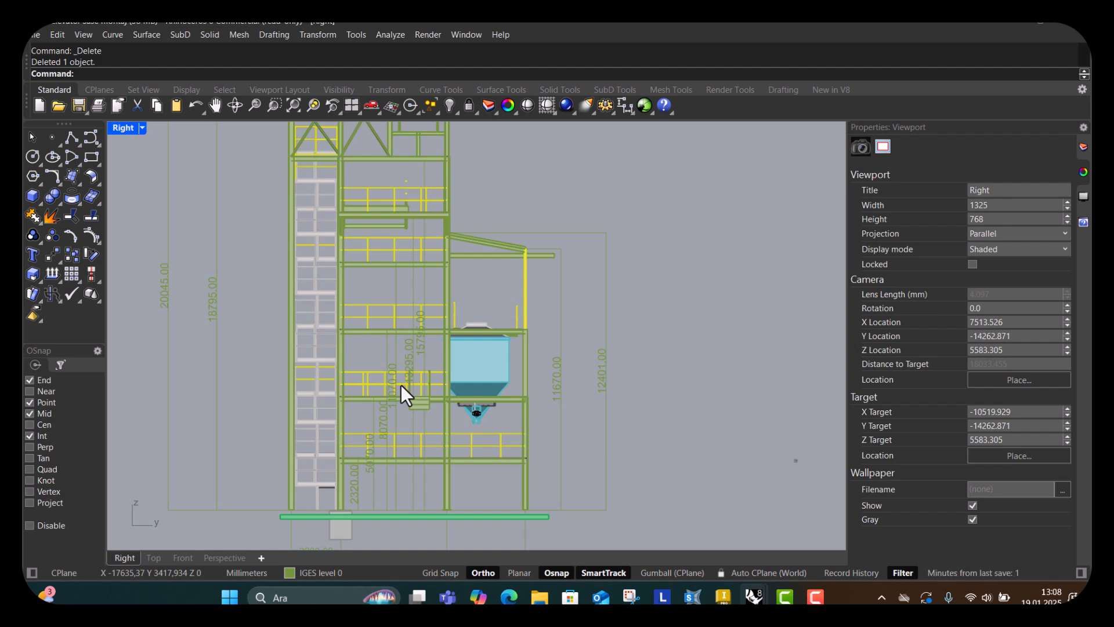
scroll(387, 395, down, 2)
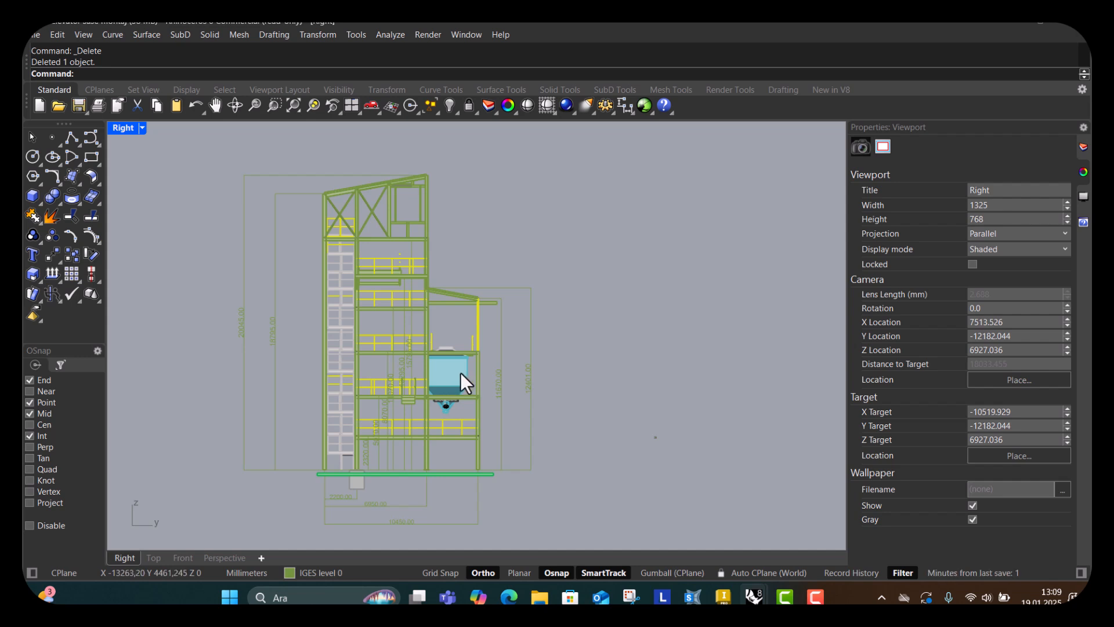
scroll(461, 381, up, 1)
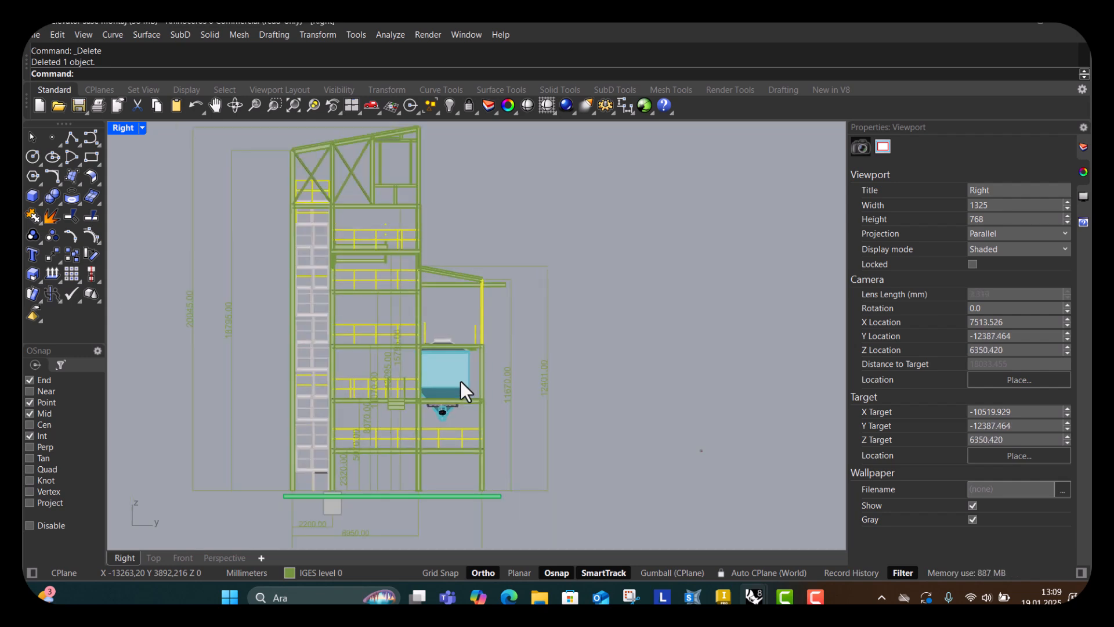
scroll(461, 381, down, 1)
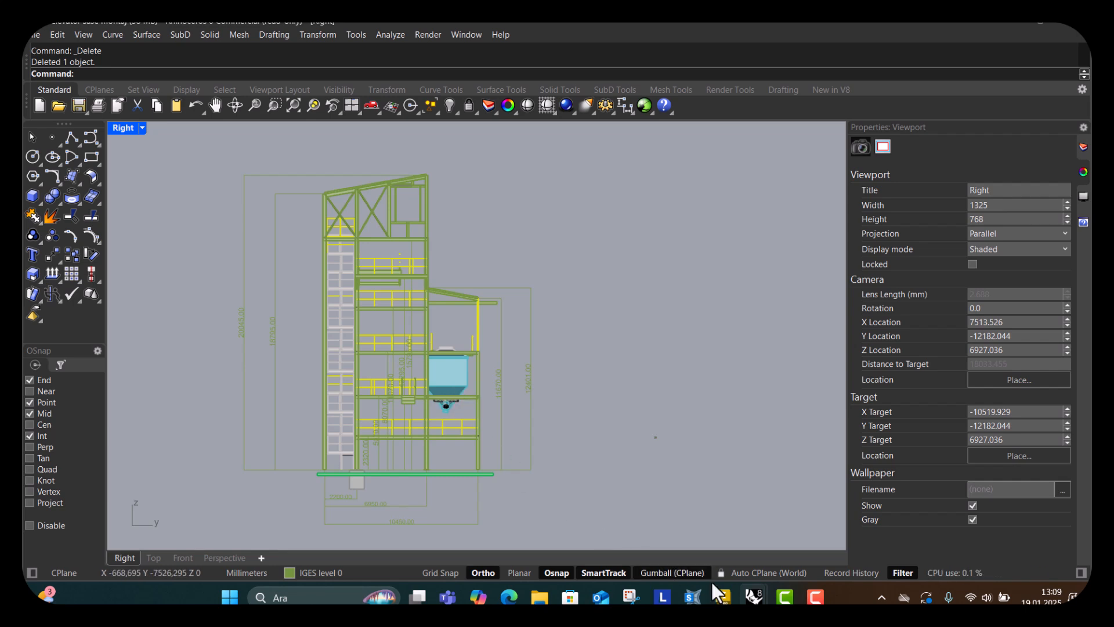
mouse_move(724, 601)
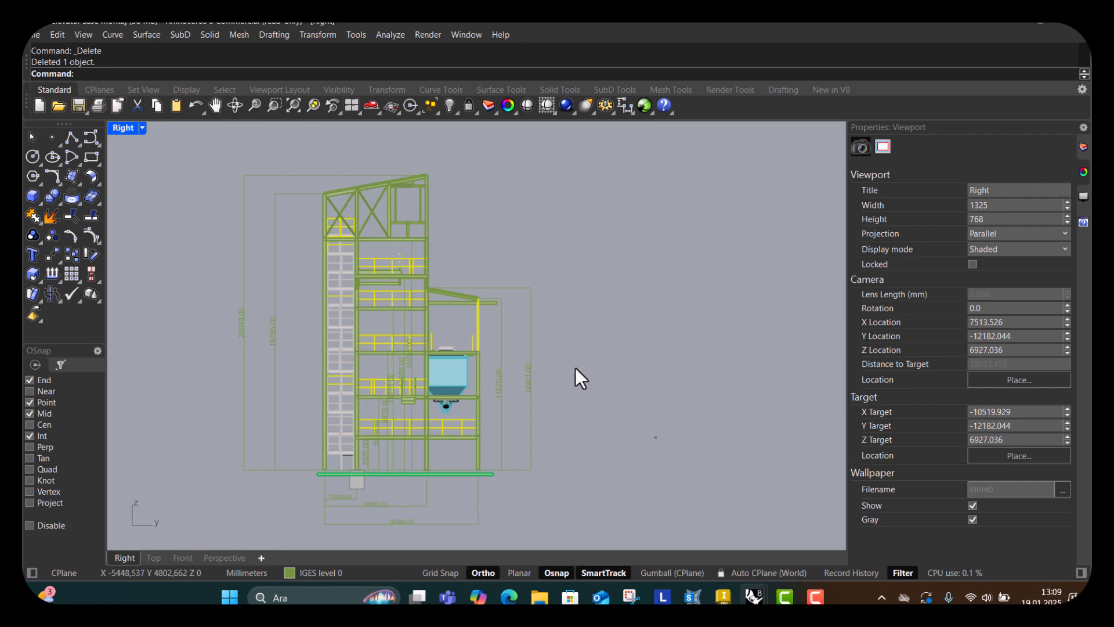
scroll(468, 418, up, 4)
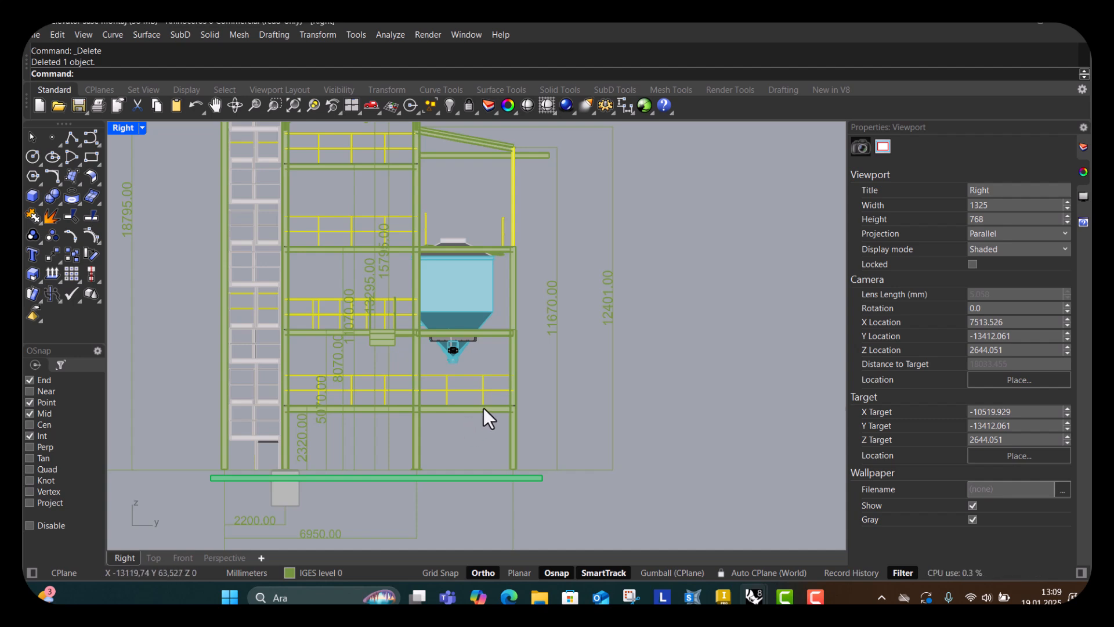
right_drag(497, 443, 517, 437)
scroll(442, 400, up, 2)
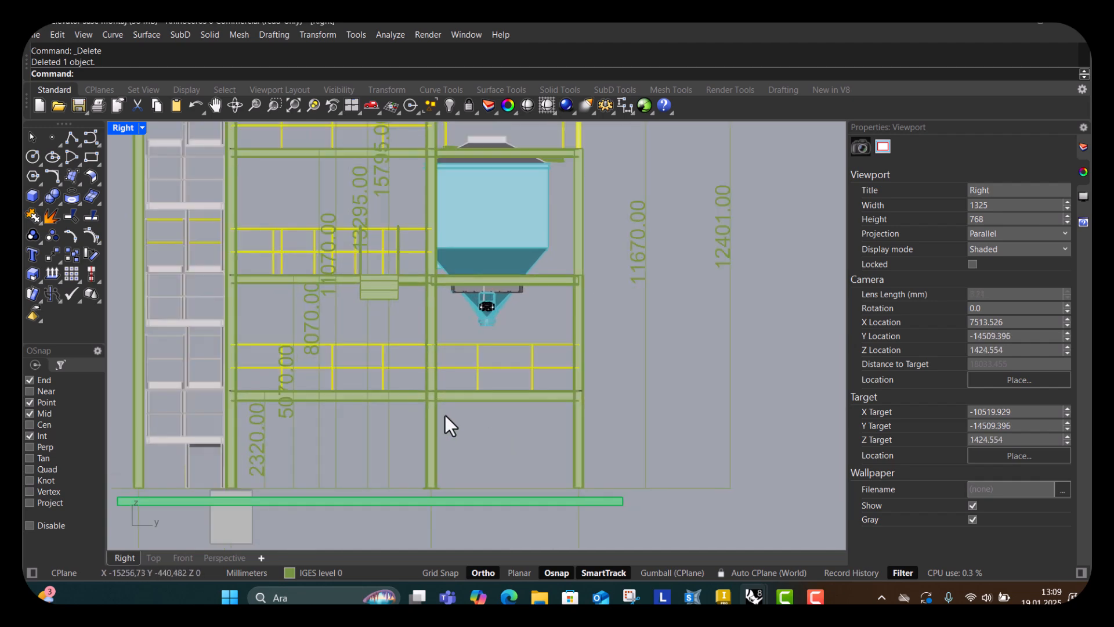
scroll(464, 407, down, 2)
scroll(523, 394, up, 2)
scroll(480, 406, up, 6)
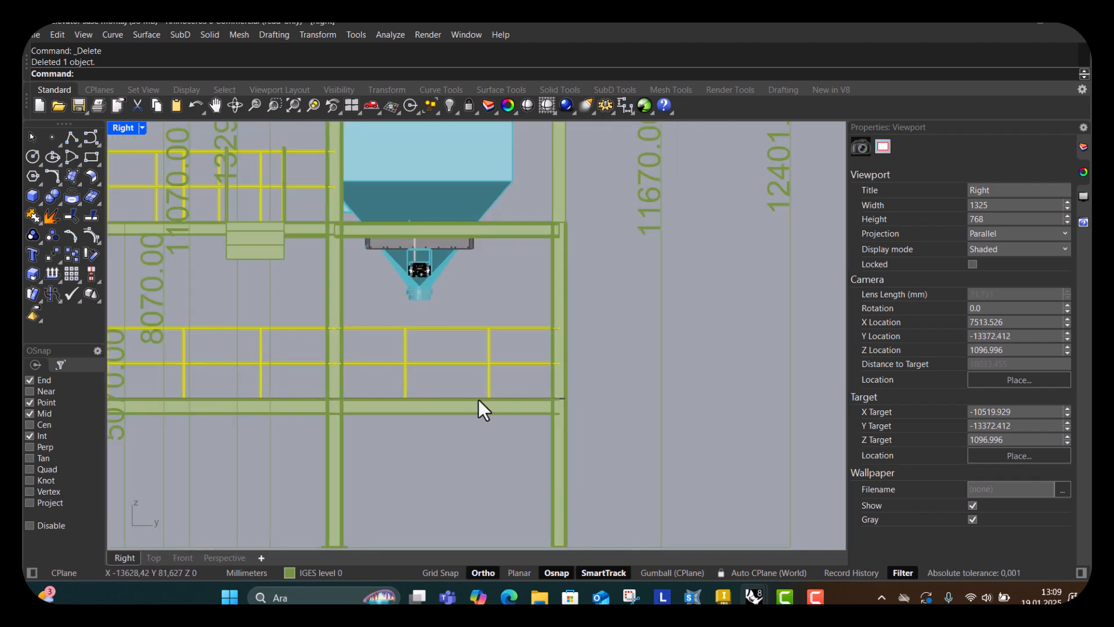
scroll(549, 385, down, 8)
scroll(505, 412, down, 4)
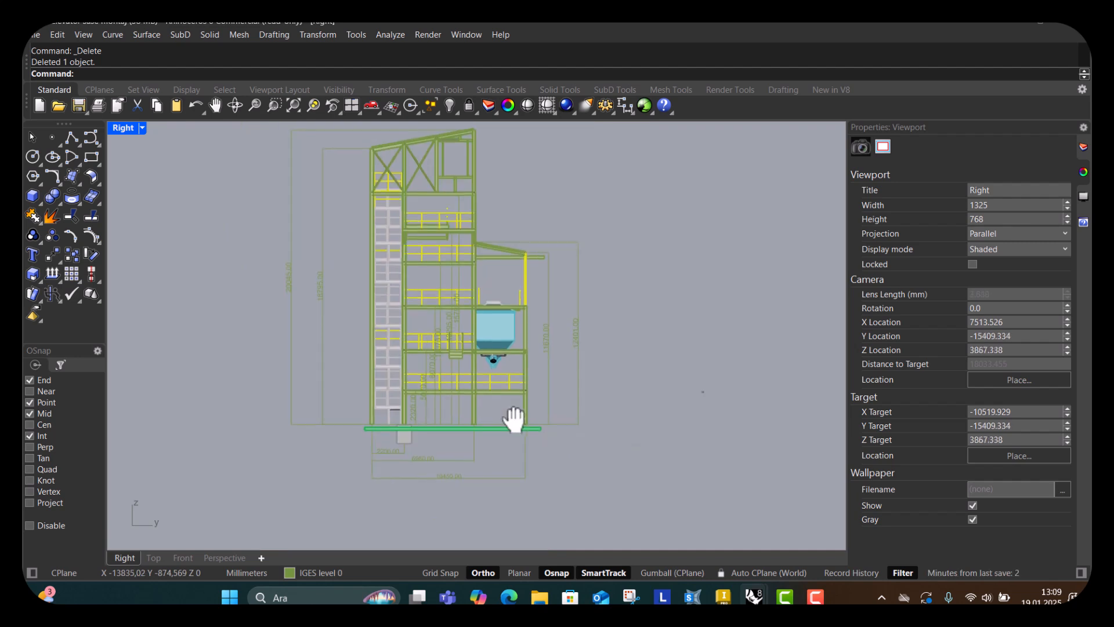
right_drag(510, 414, 503, 427)
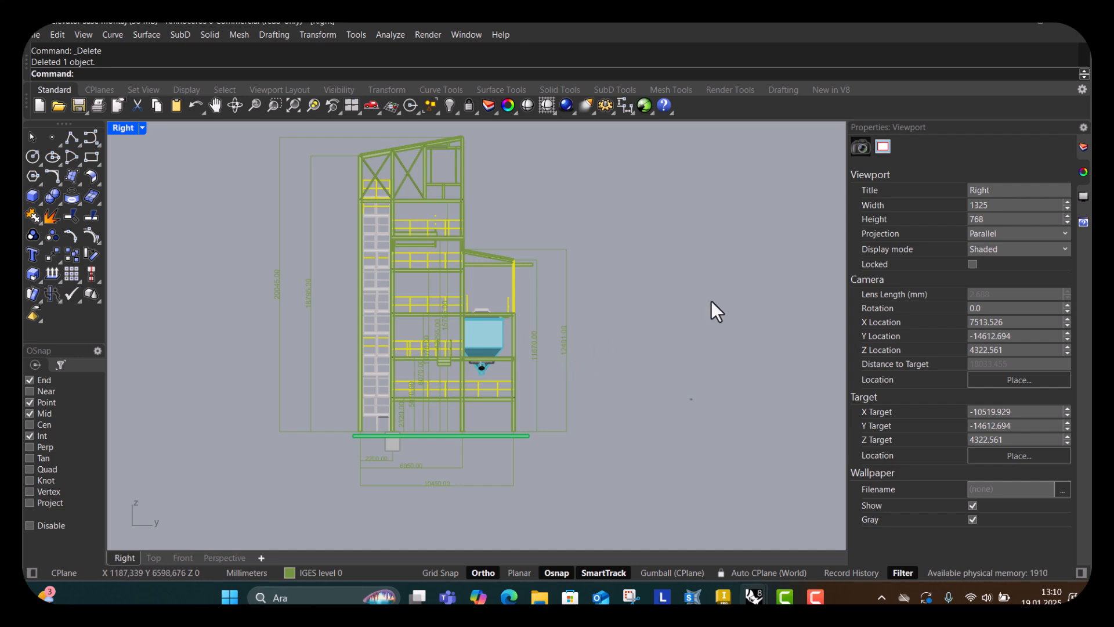
Switch to SAP2000 and start a new model with a quick grid of 4, 4 and 5 lines spaced 6000, 6000 and 3000 mm.
click(1007, 24)
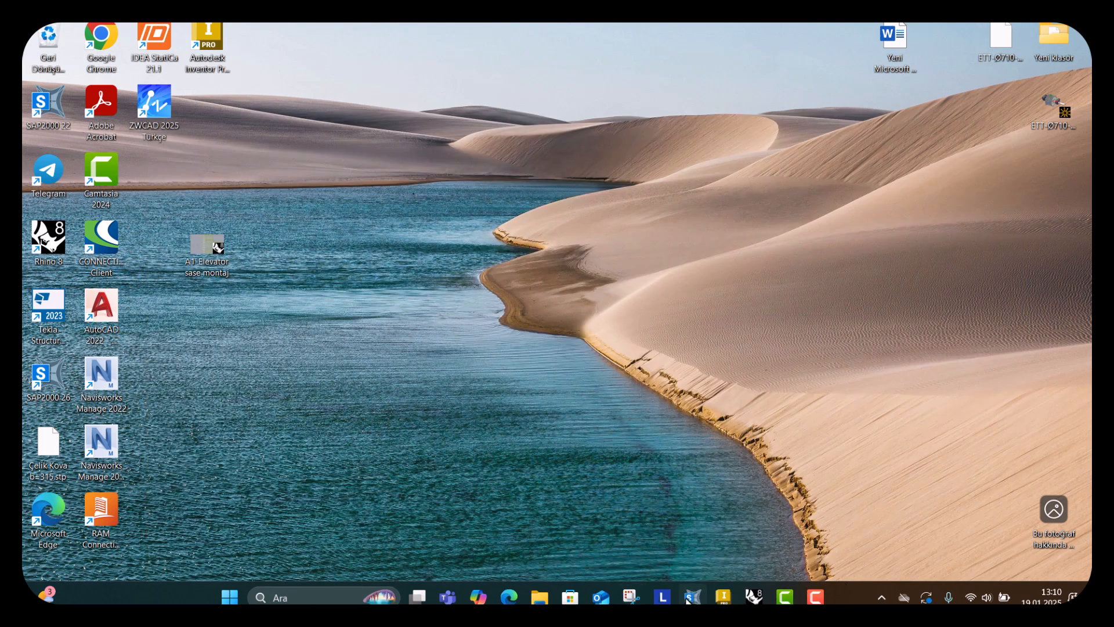
click(692, 596)
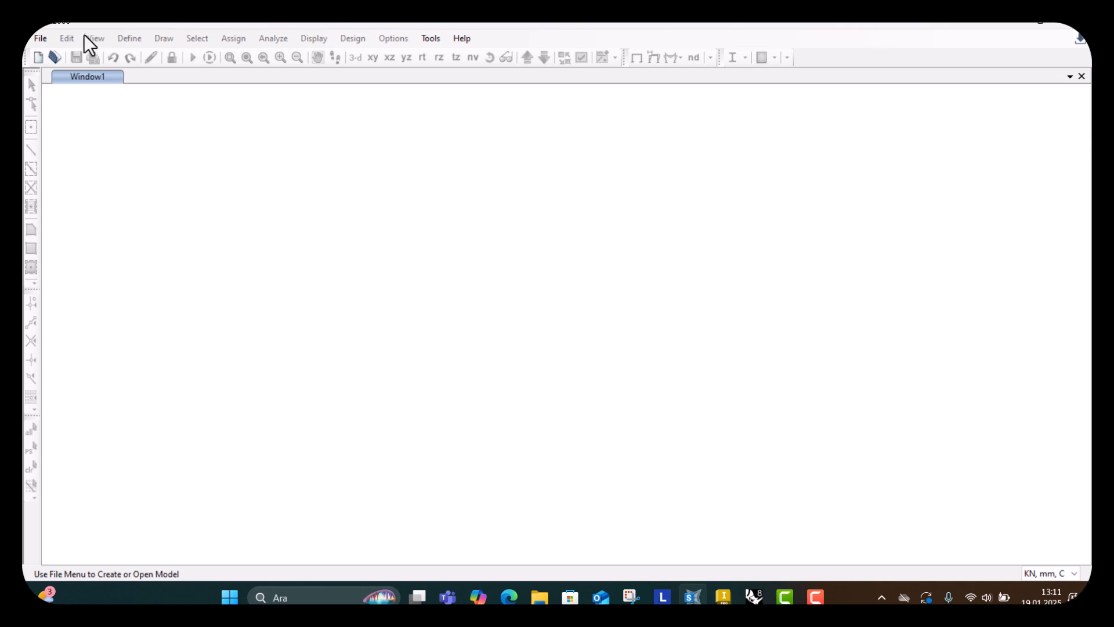
click(40, 40)
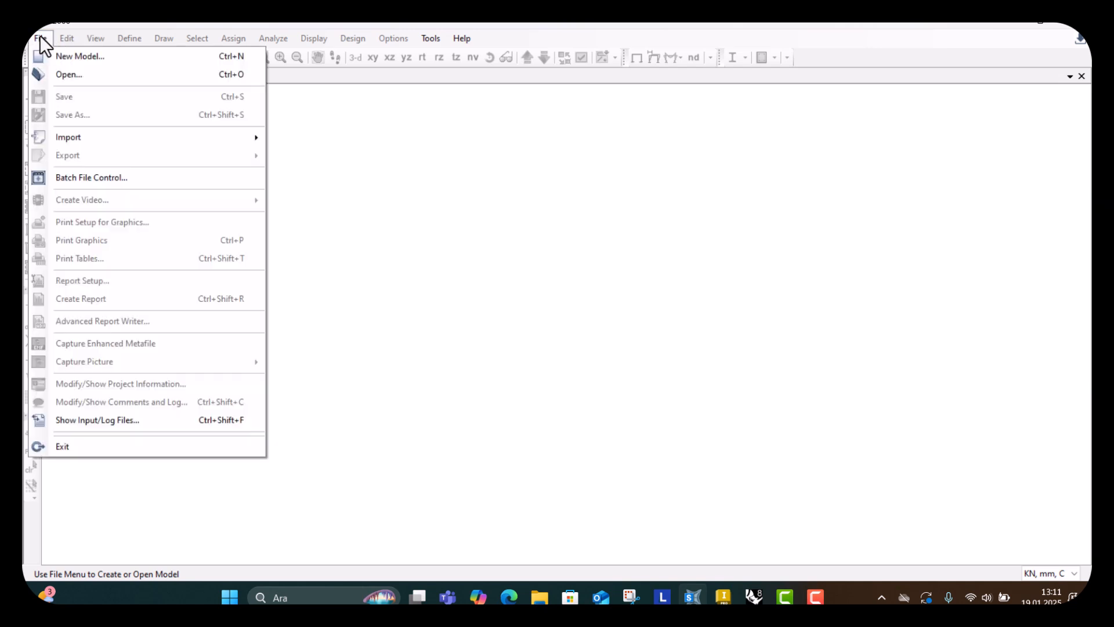
click(70, 55)
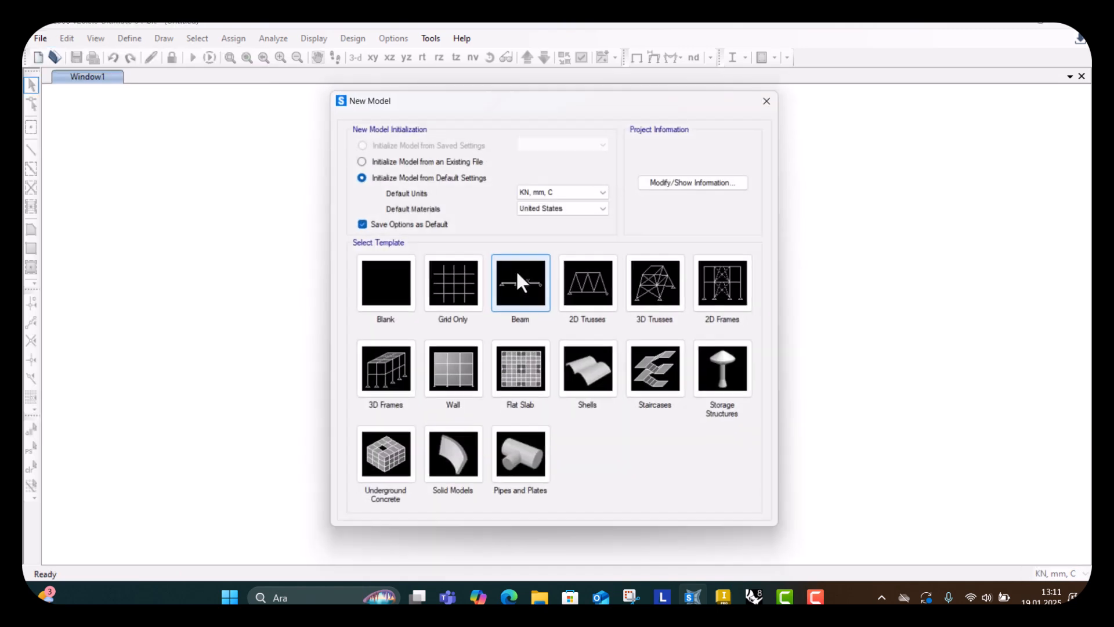
click(470, 294)
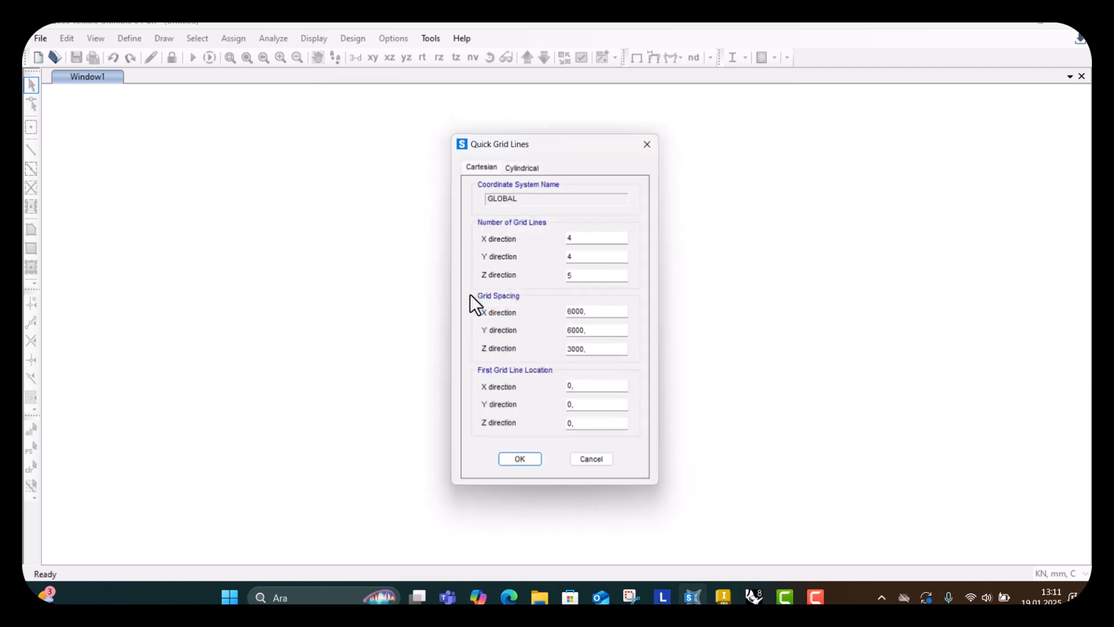
click(525, 464)
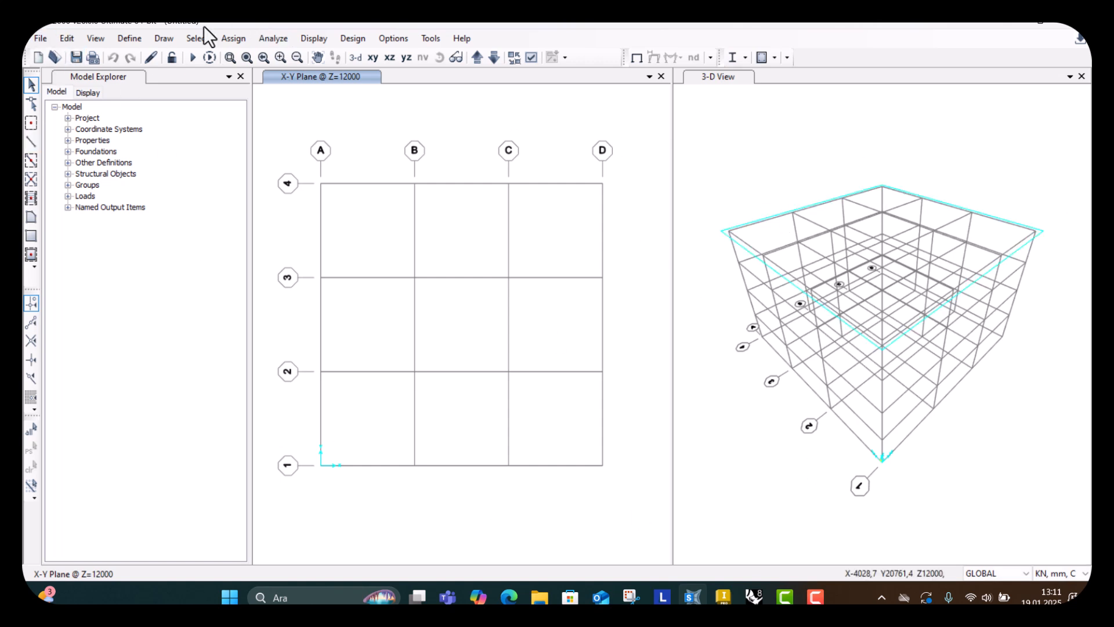
click(70, 36)
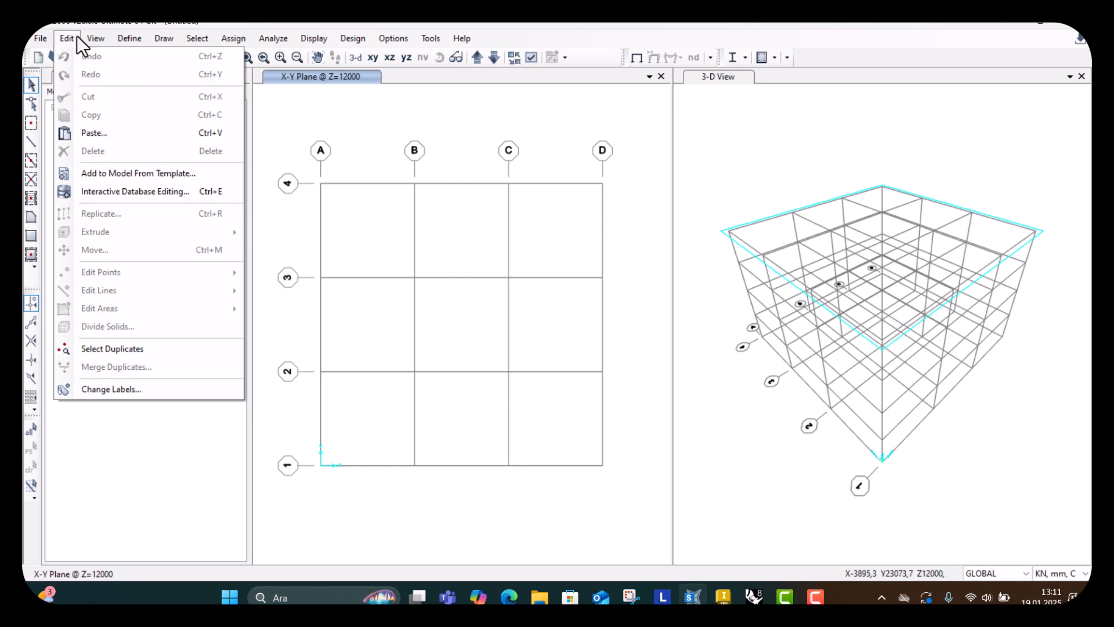
click(76, 36)
click(66, 37)
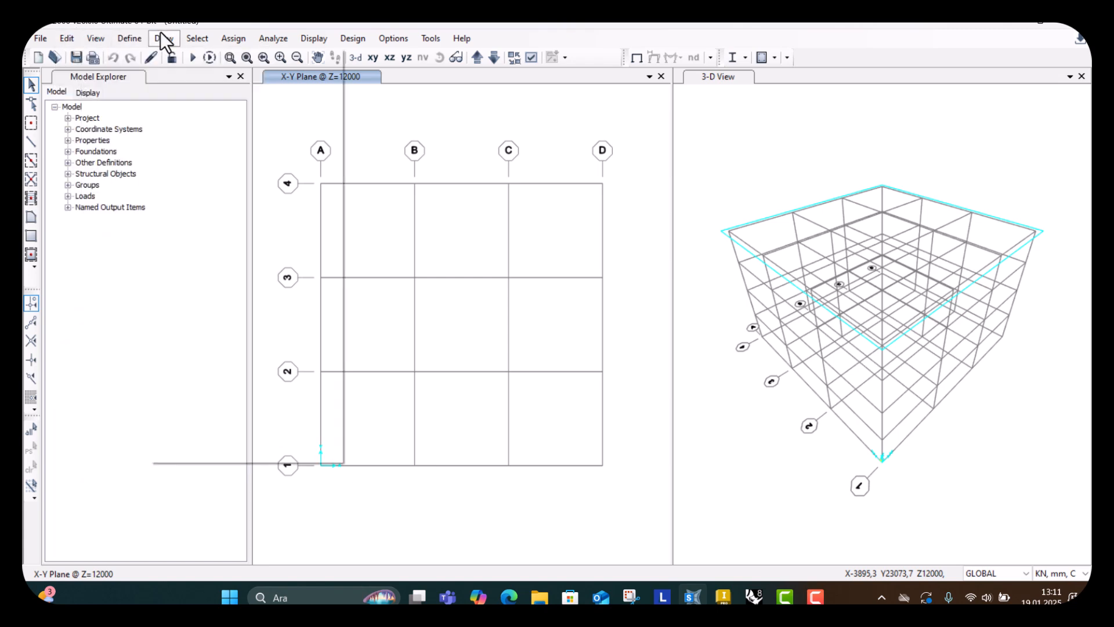
click(67, 39)
click(68, 40)
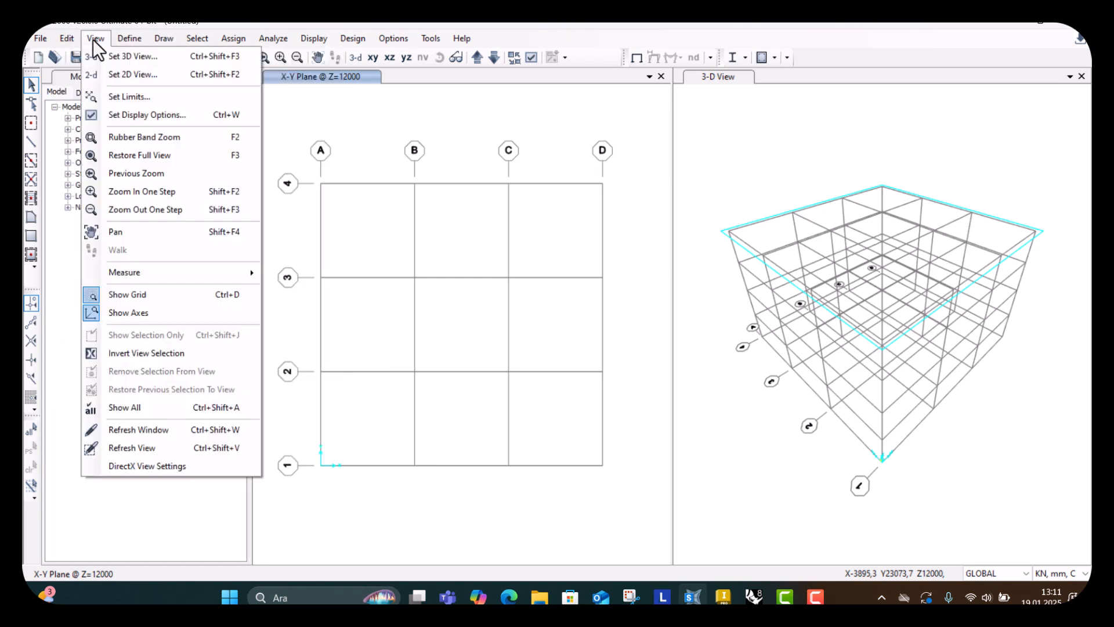
click(880, 375)
click(754, 256)
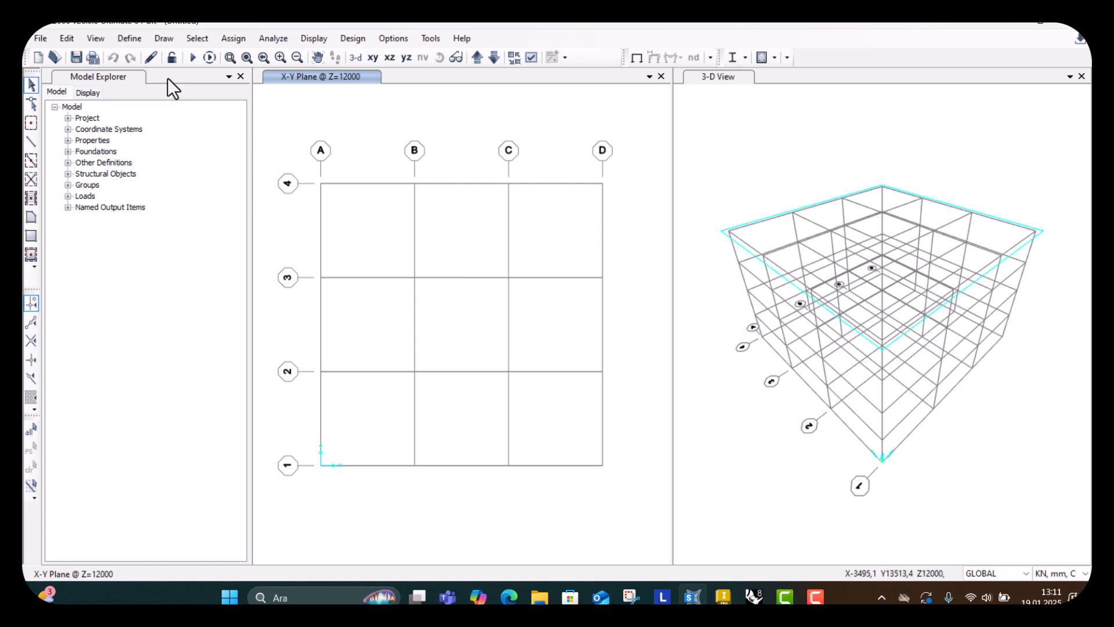
click(67, 39)
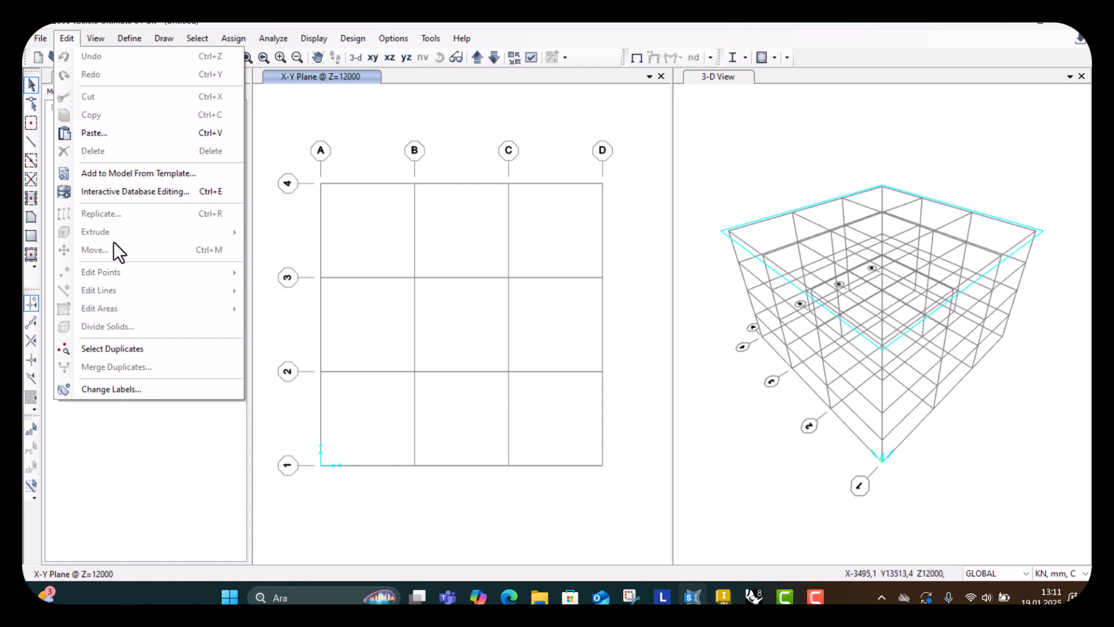
mouse_move(129, 38)
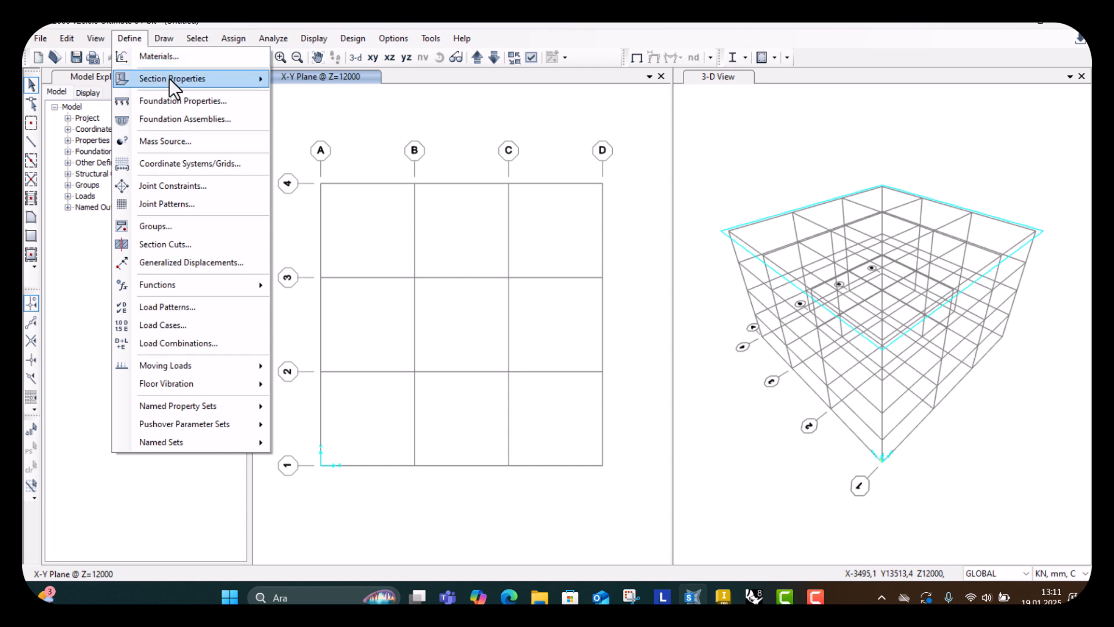
click(165, 53)
click(162, 37)
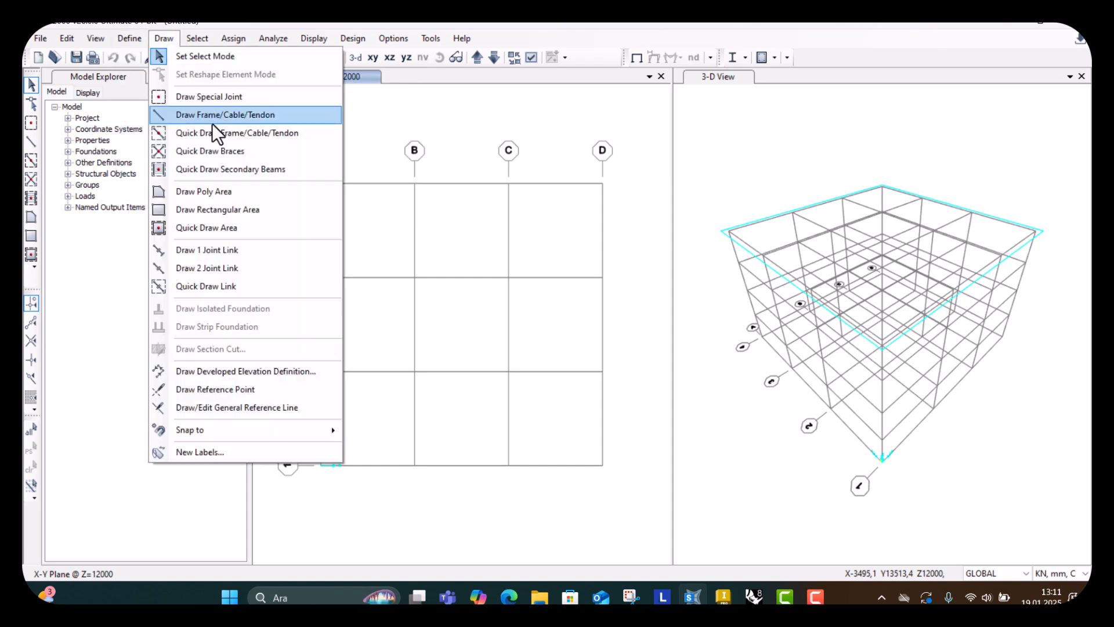
click(175, 99)
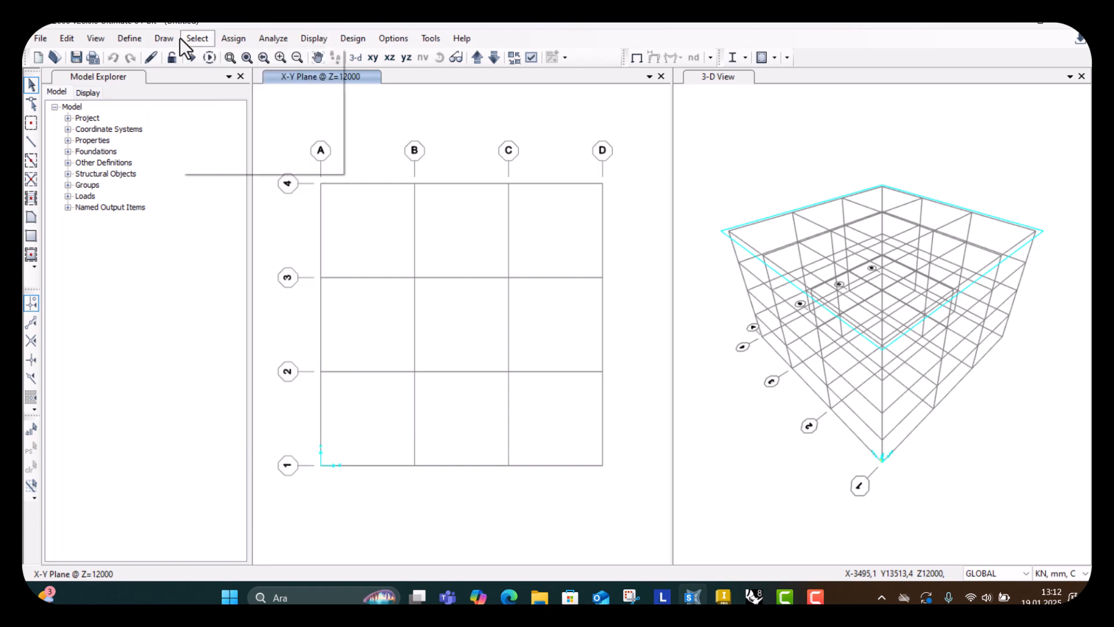
click(164, 39)
click(160, 39)
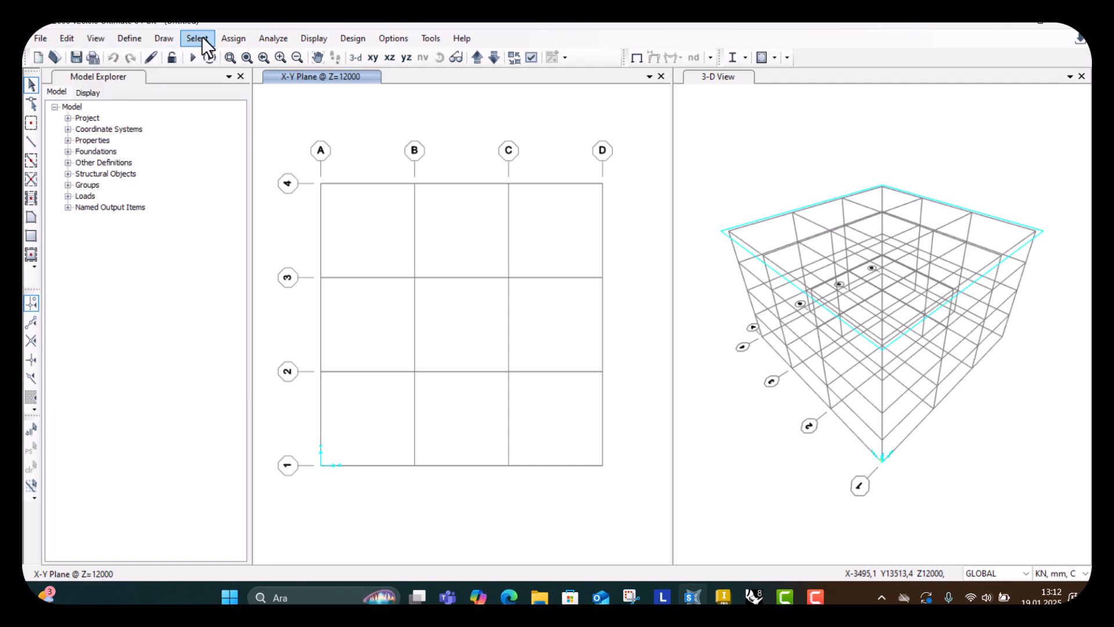
click(231, 37)
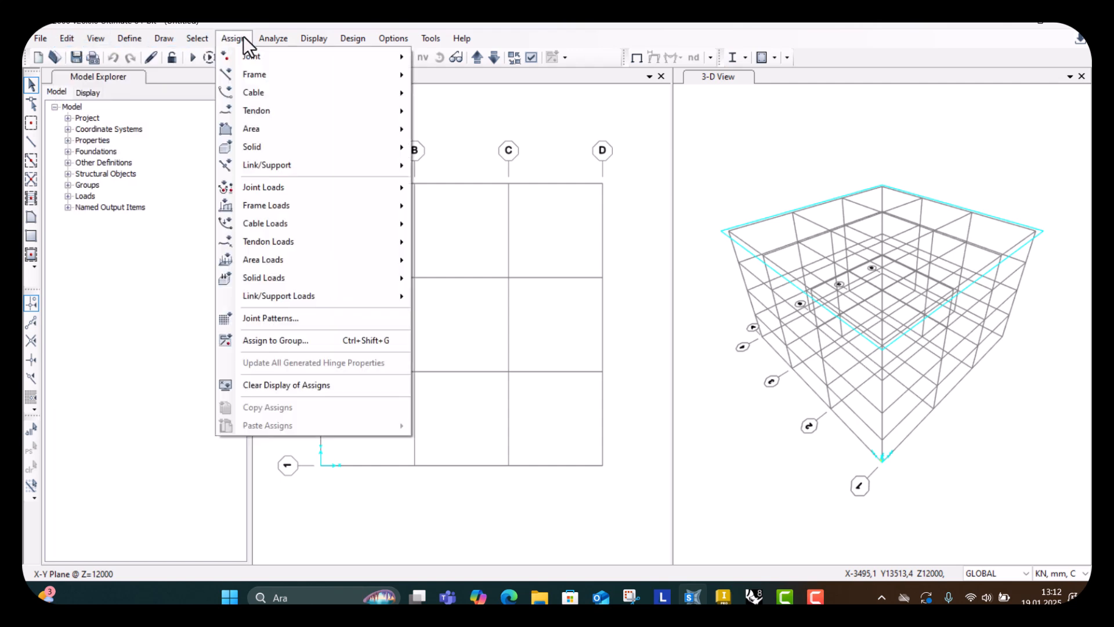
click(232, 38)
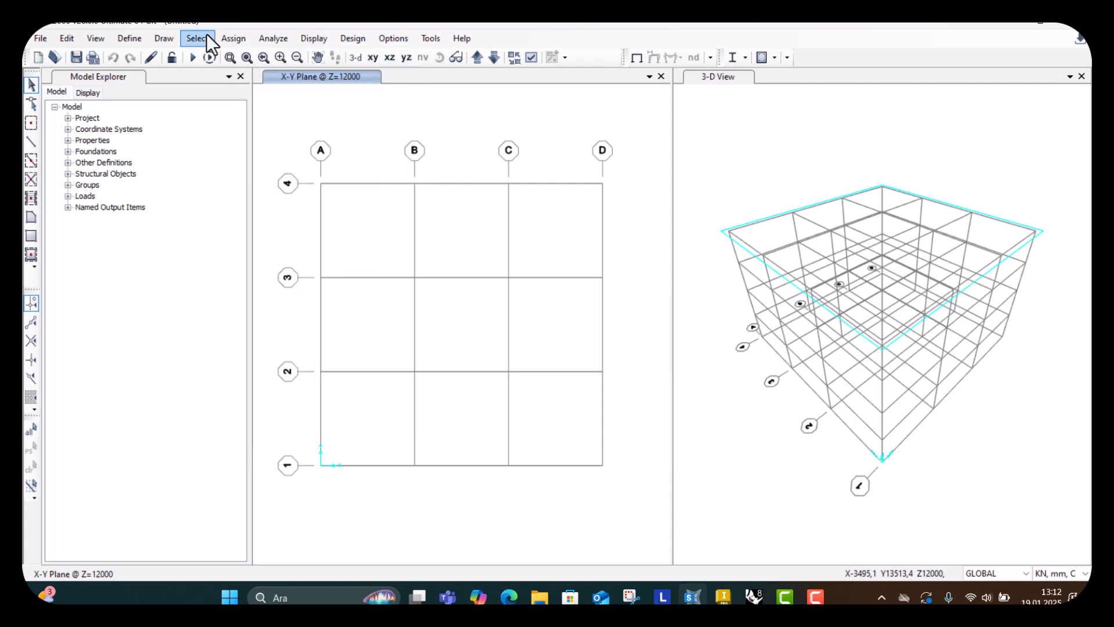
click(203, 35)
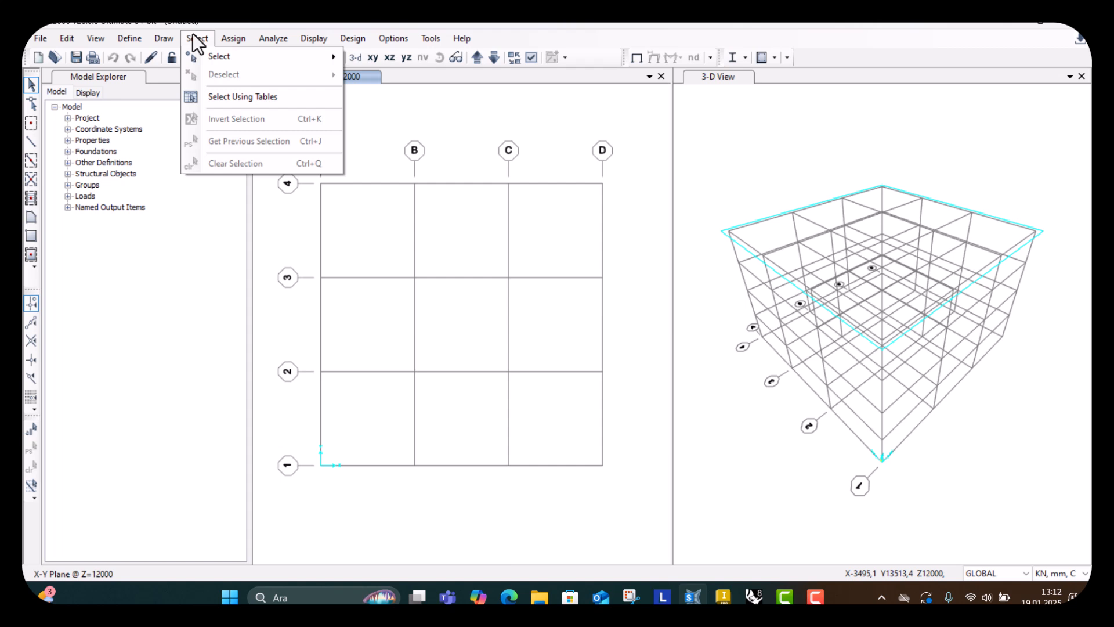
mouse_move(166, 39)
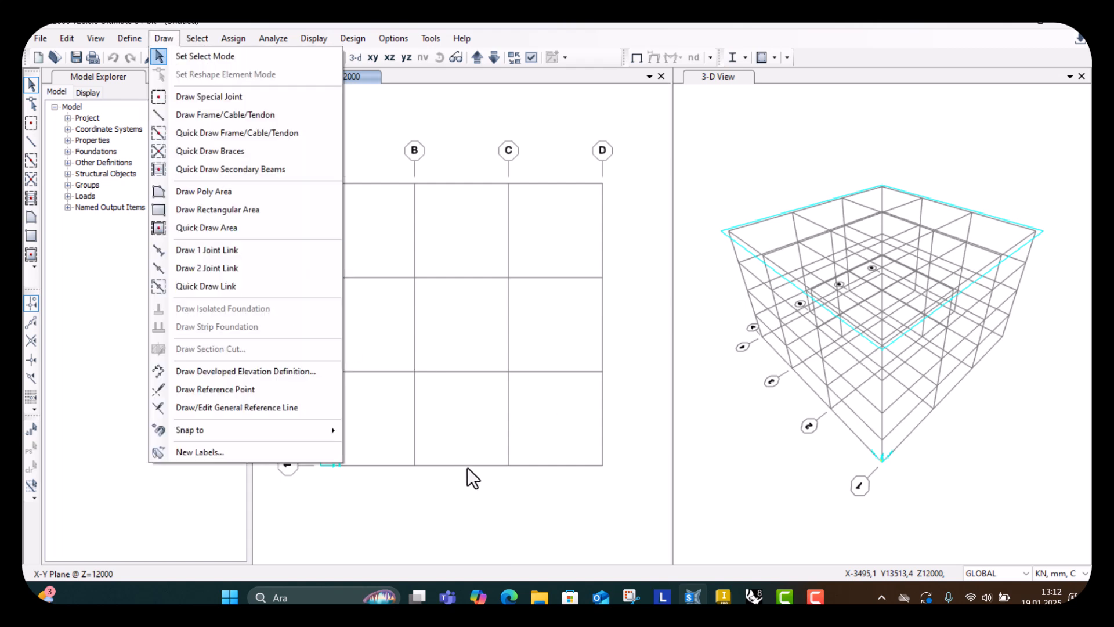
click(506, 360)
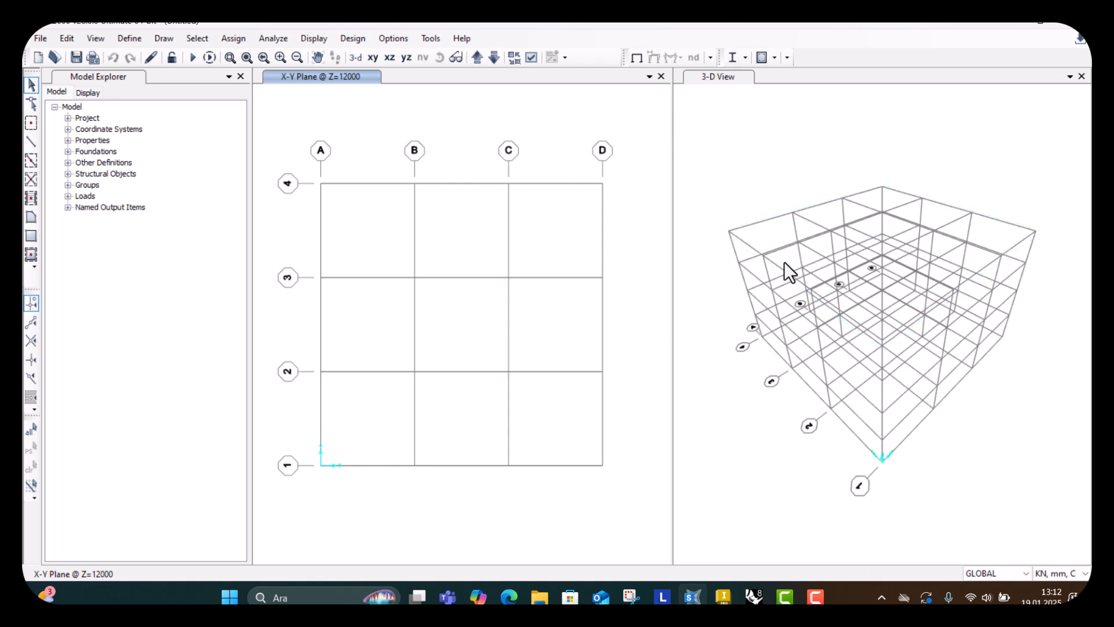
Open the GLOBAL coordinate system's grid data for modification from the 3-D view.
right_click(788, 242)
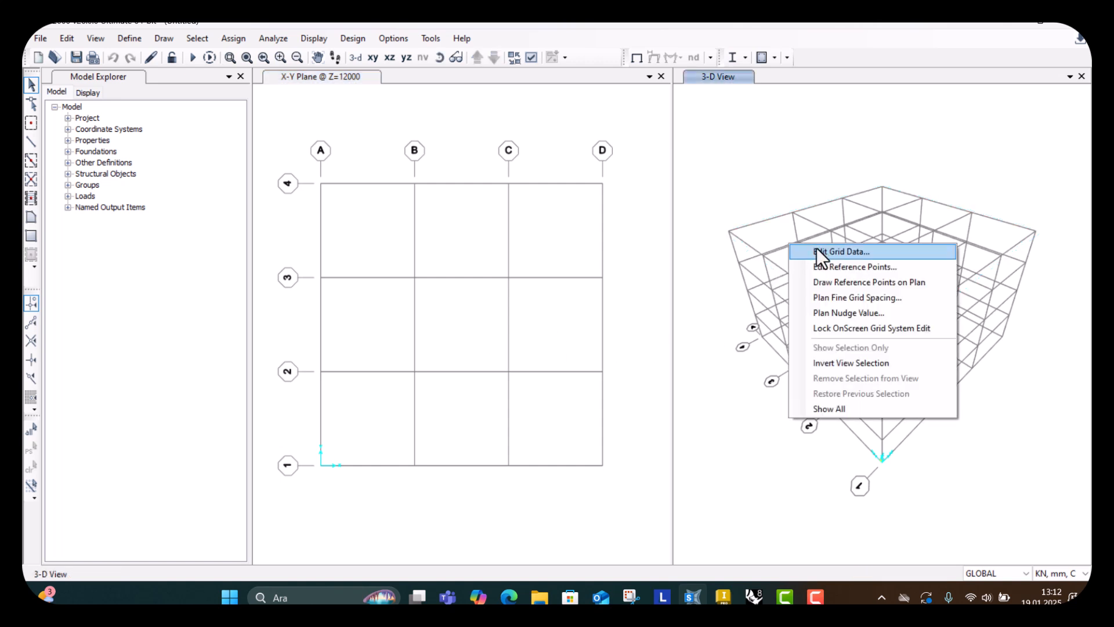
right_click(785, 245)
click(802, 247)
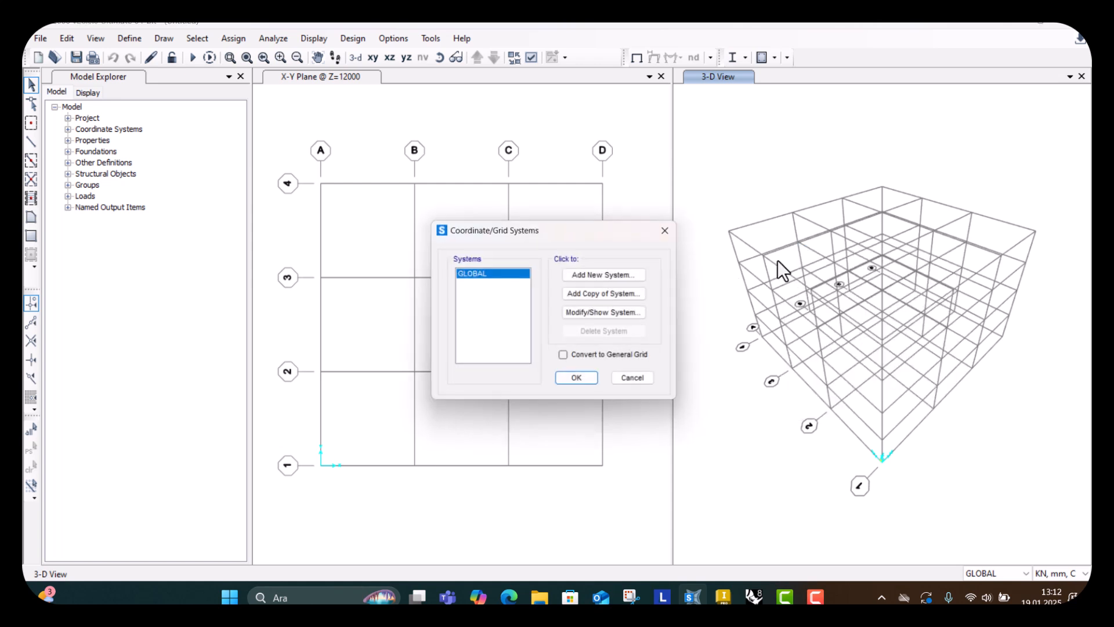
click(593, 315)
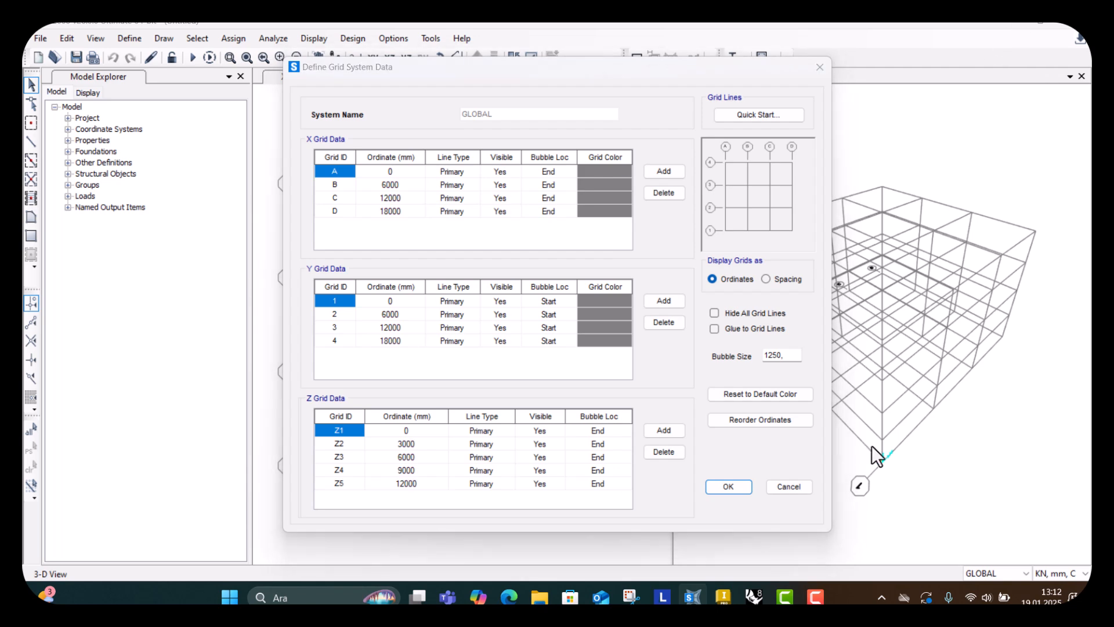
Switch back to Rhino and close the extra elevator model window.
click(754, 597)
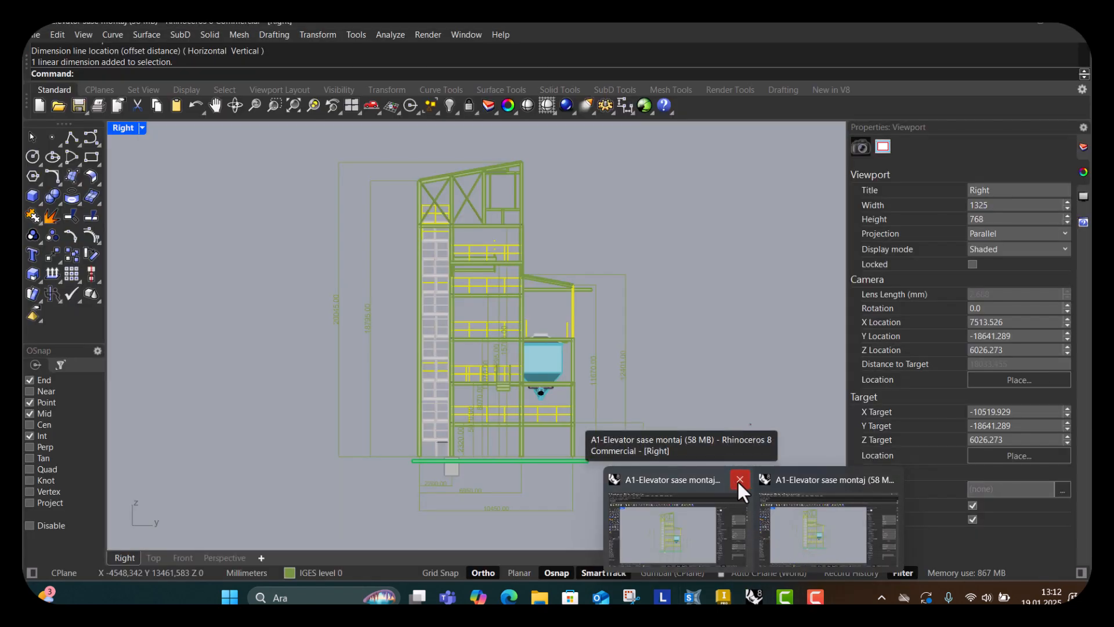
click(737, 479)
click(560, 335)
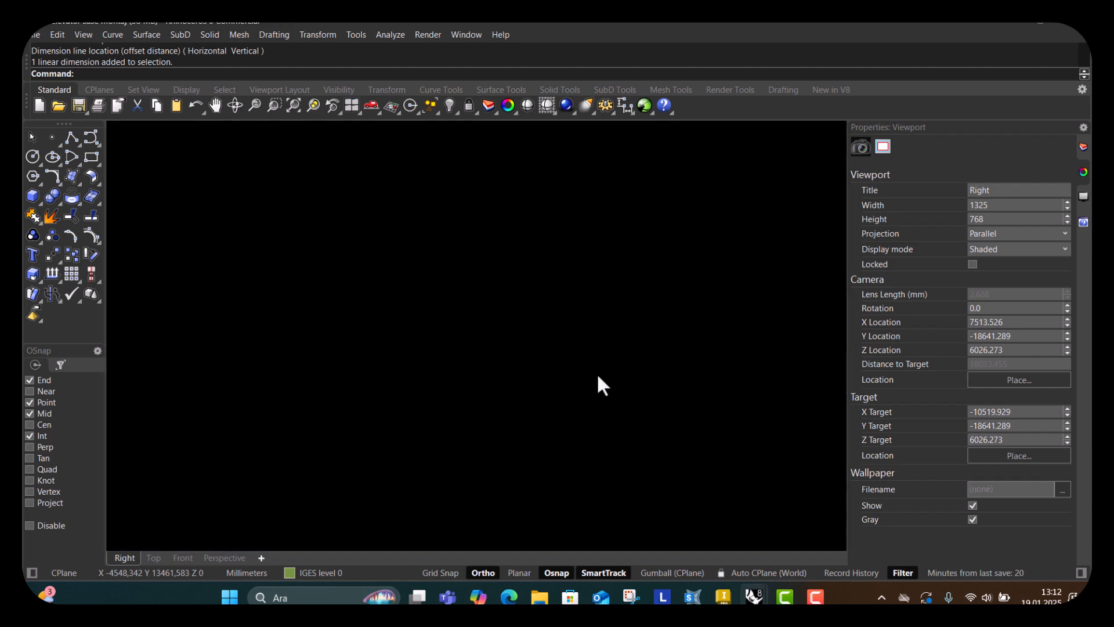
click(754, 596)
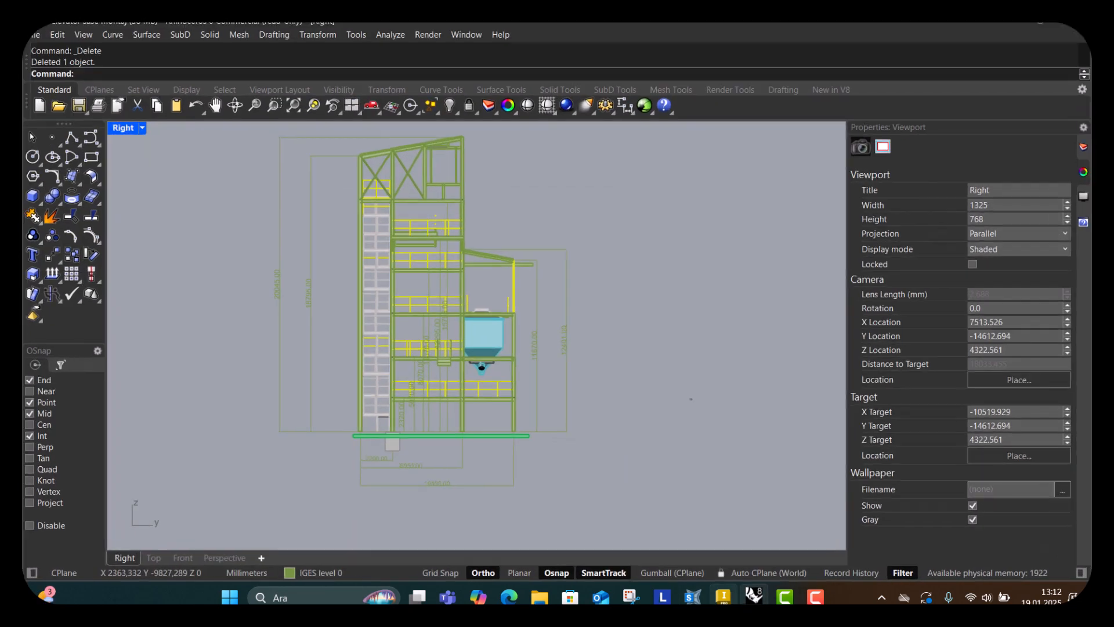
Examine the elevator frame's base levels and dimensions in the Right viewport.
scroll(589, 400, up, 2)
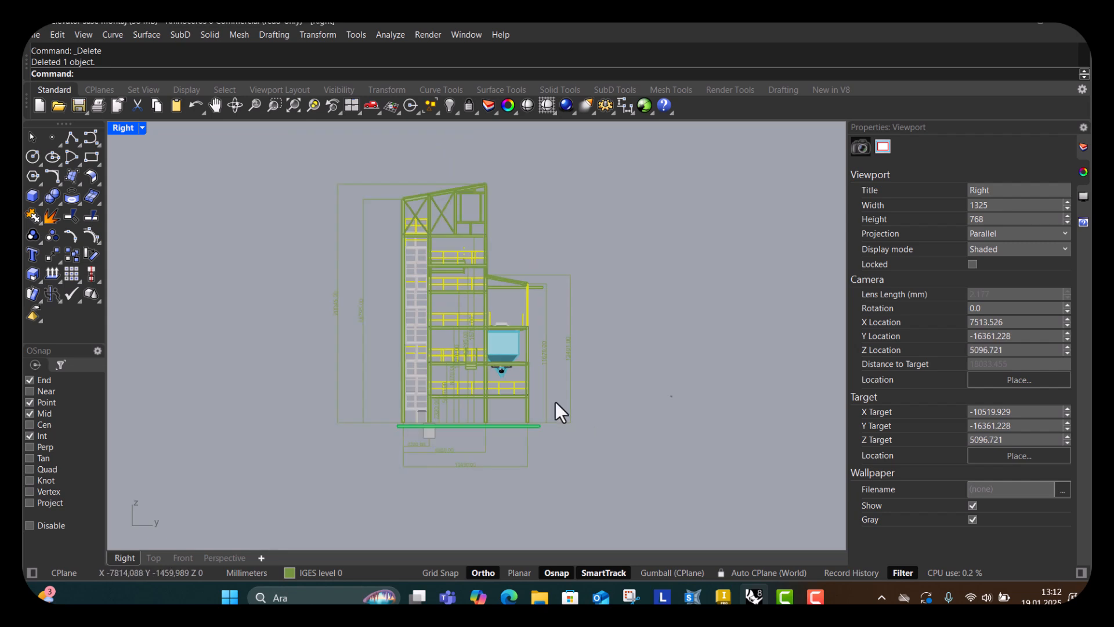
scroll(440, 323, up, 2)
right_drag(530, 448, 519, 378)
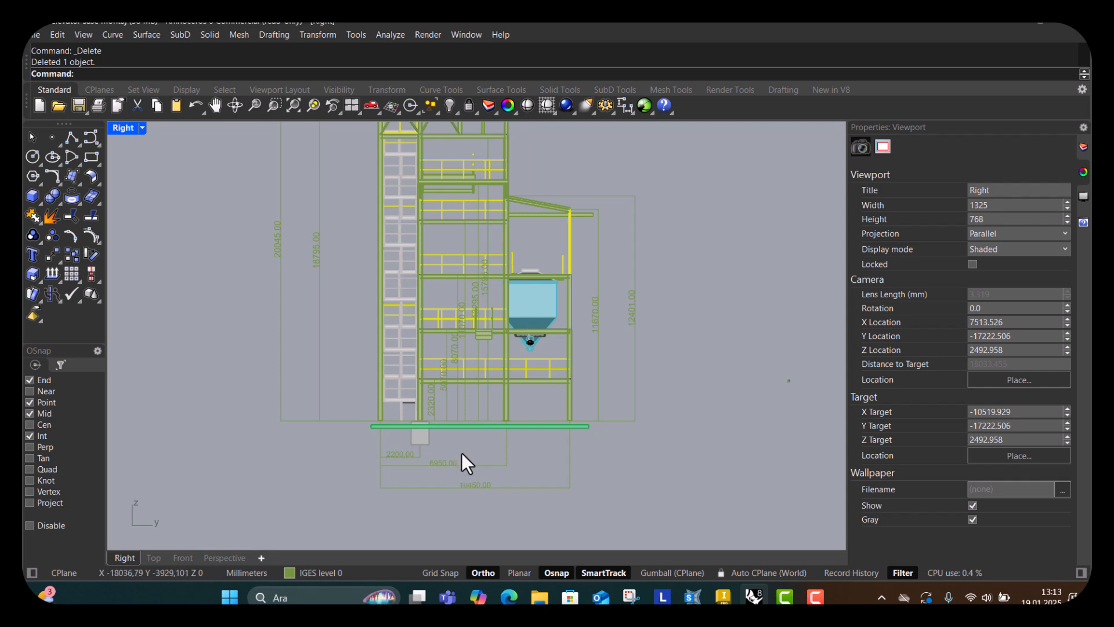
scroll(428, 459, up, 5)
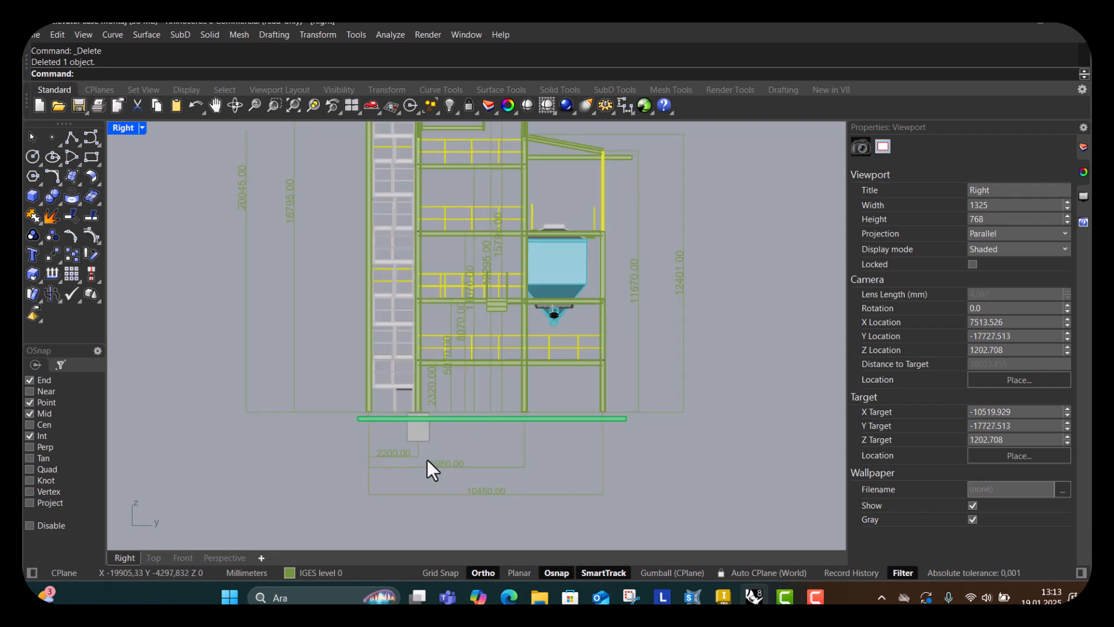
scroll(337, 449, up, 2)
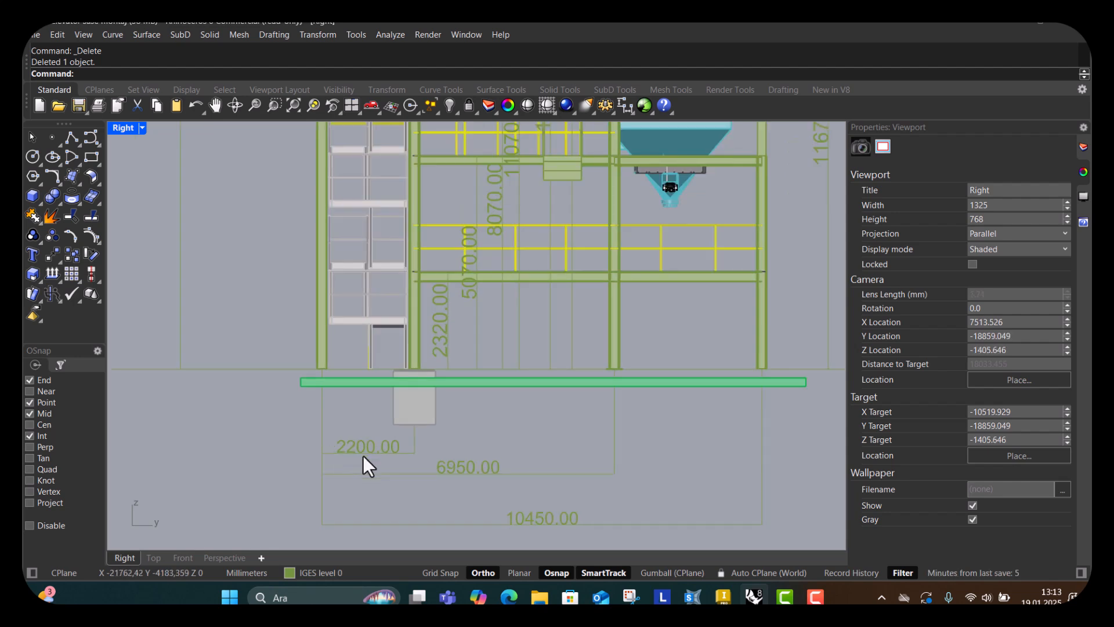
scroll(351, 451, down, 2)
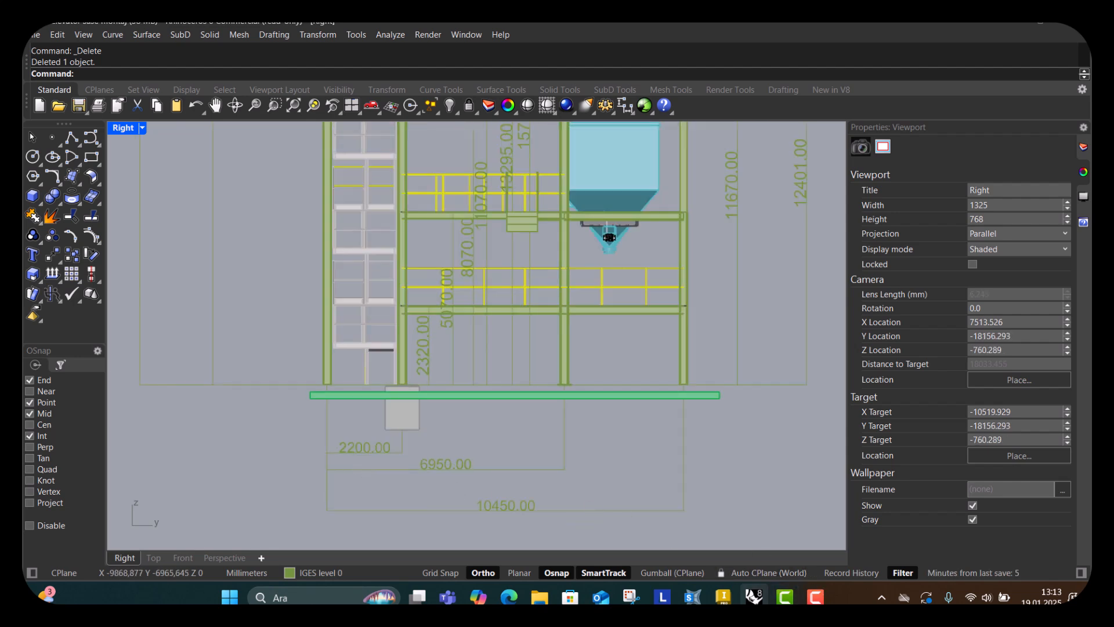
scroll(409, 429, down, 3)
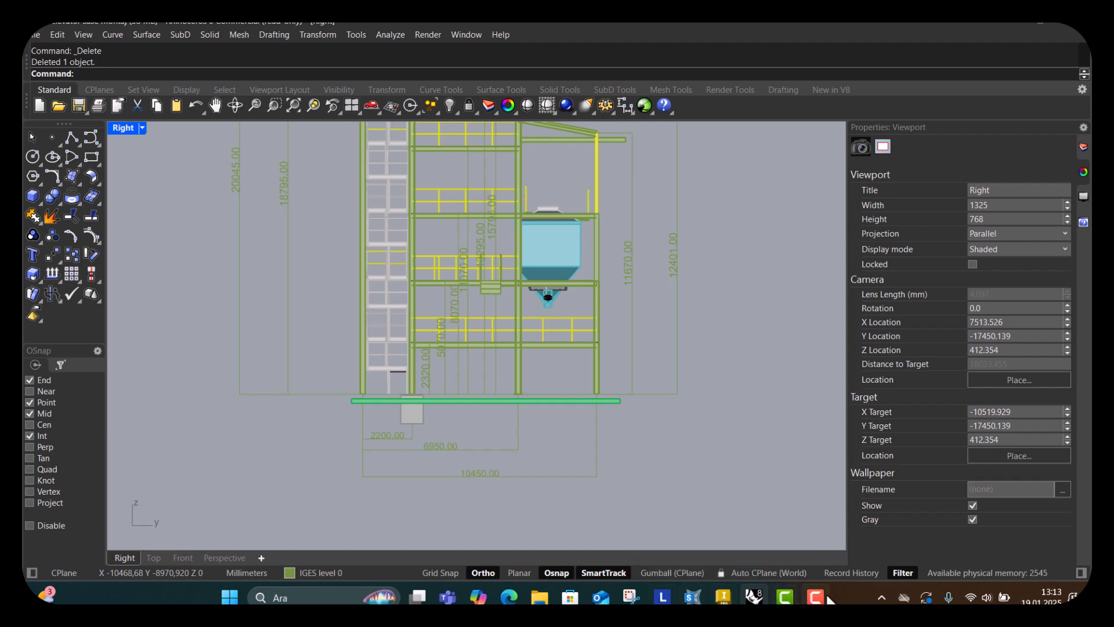
Switch to SAP2000 and open the GLOBAL grid system data for modification again.
mouse_move(693, 599)
click(692, 529)
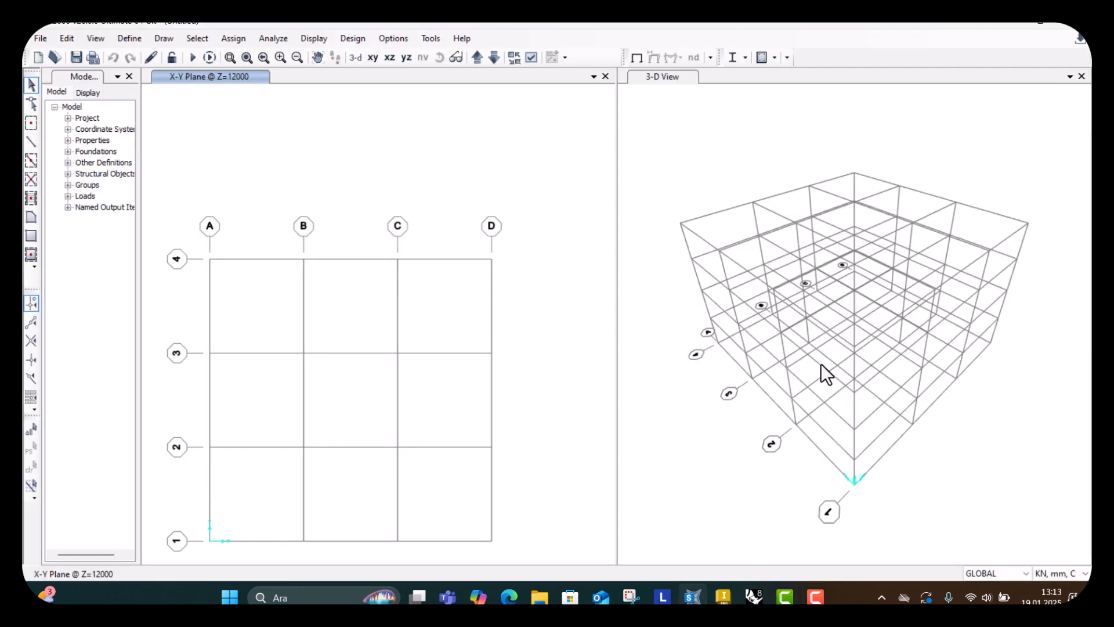
right_click(834, 350)
click(851, 364)
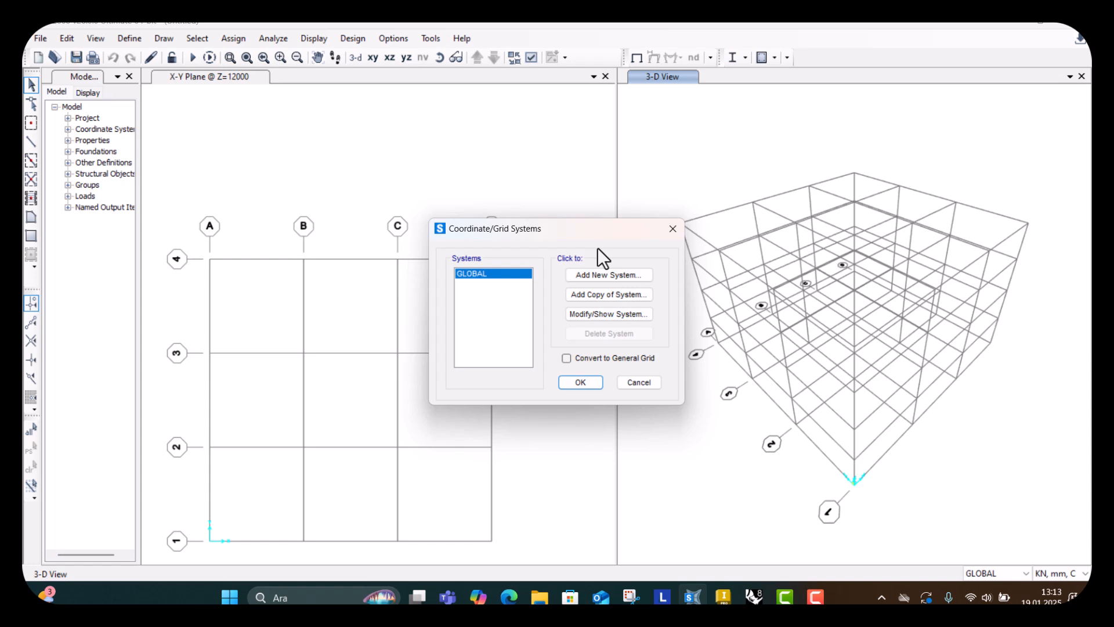
click(619, 317)
drag(579, 79, 838, 119)
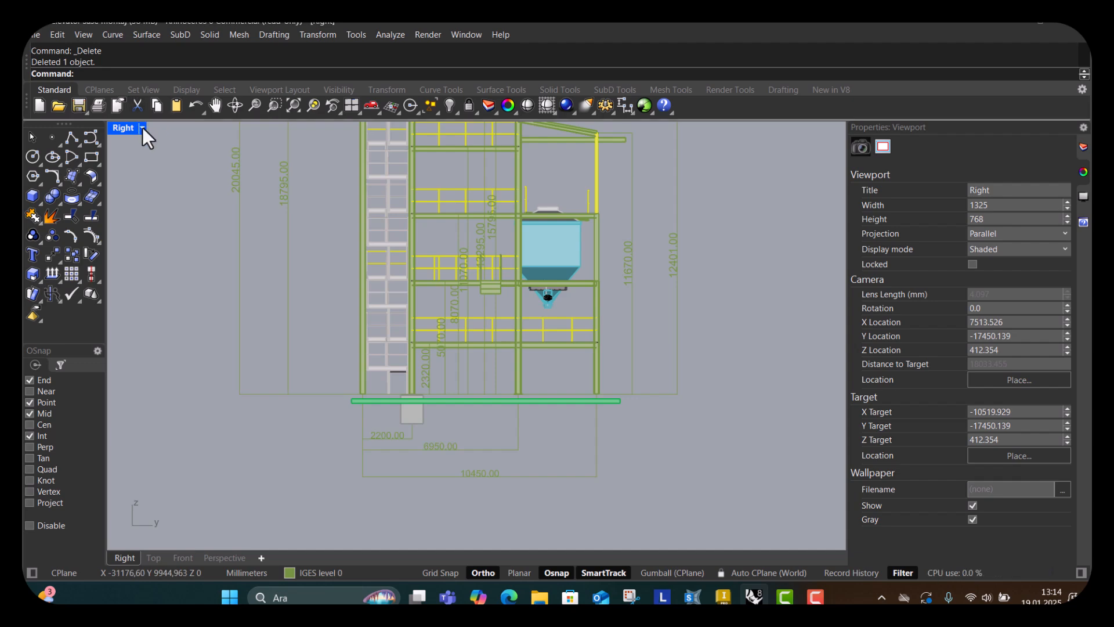
Switch Rhino to the four-viewport layout and zoom into the frame's width dimension in the Front viewport.
click(142, 127)
click(183, 74)
click(257, 479)
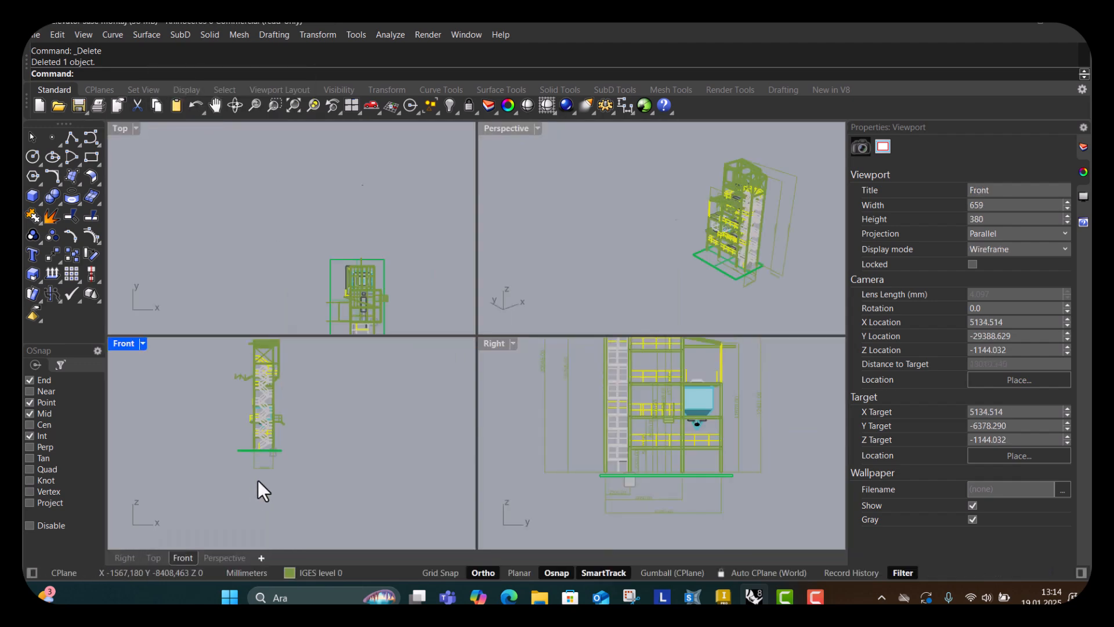
scroll(260, 473, up, 10)
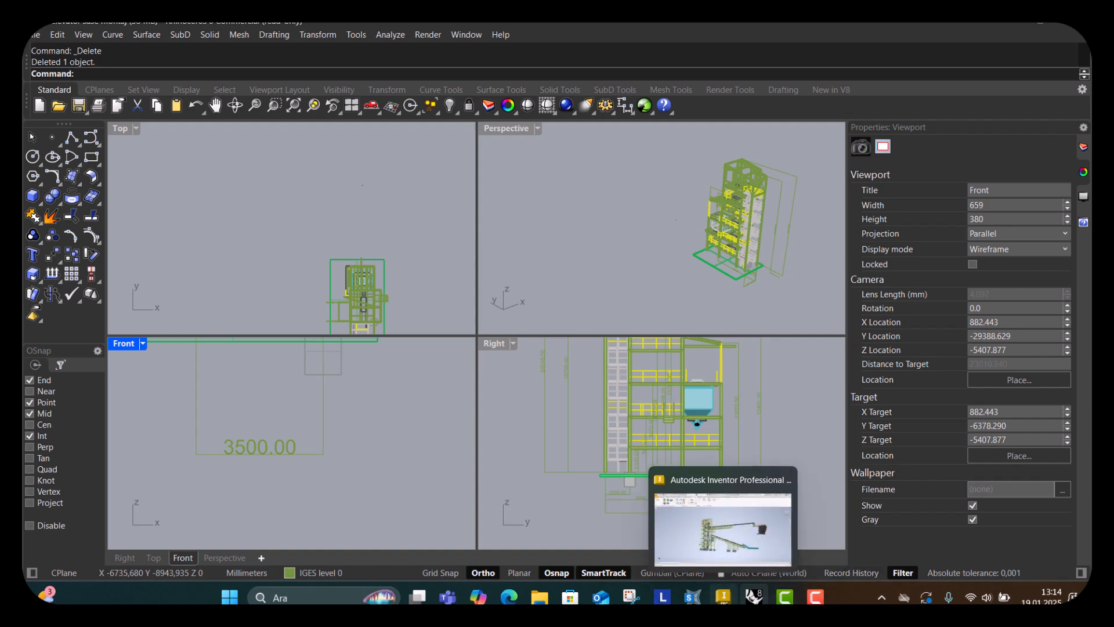
Switch to SAP2000 and reduce the X grid to lines A and B, setting B's ordinate to 3500 mm.
click(692, 597)
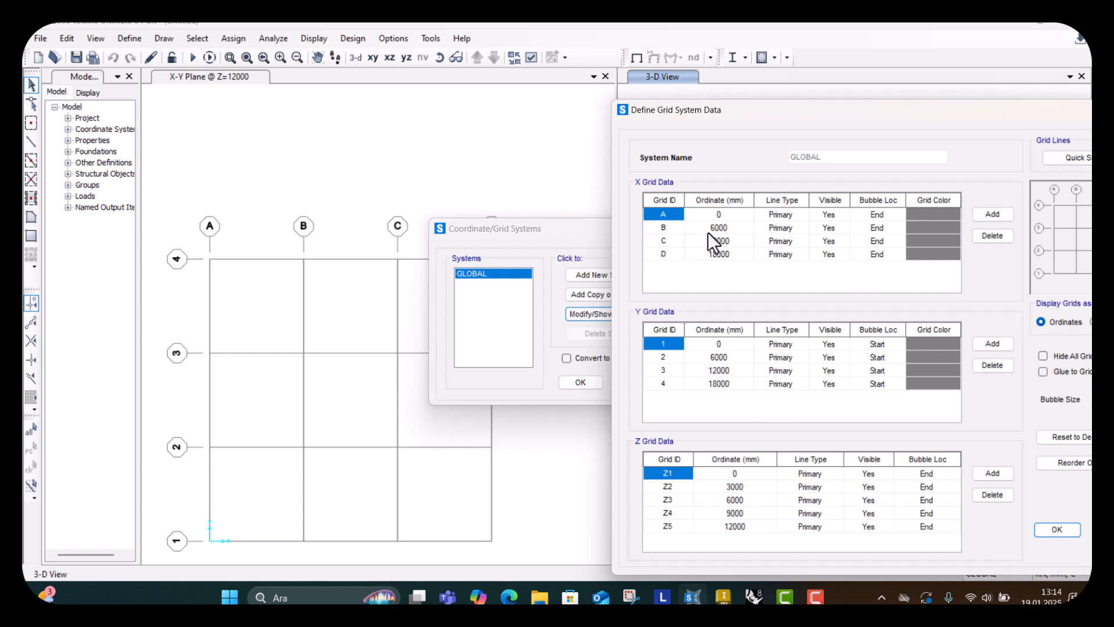
click(736, 241)
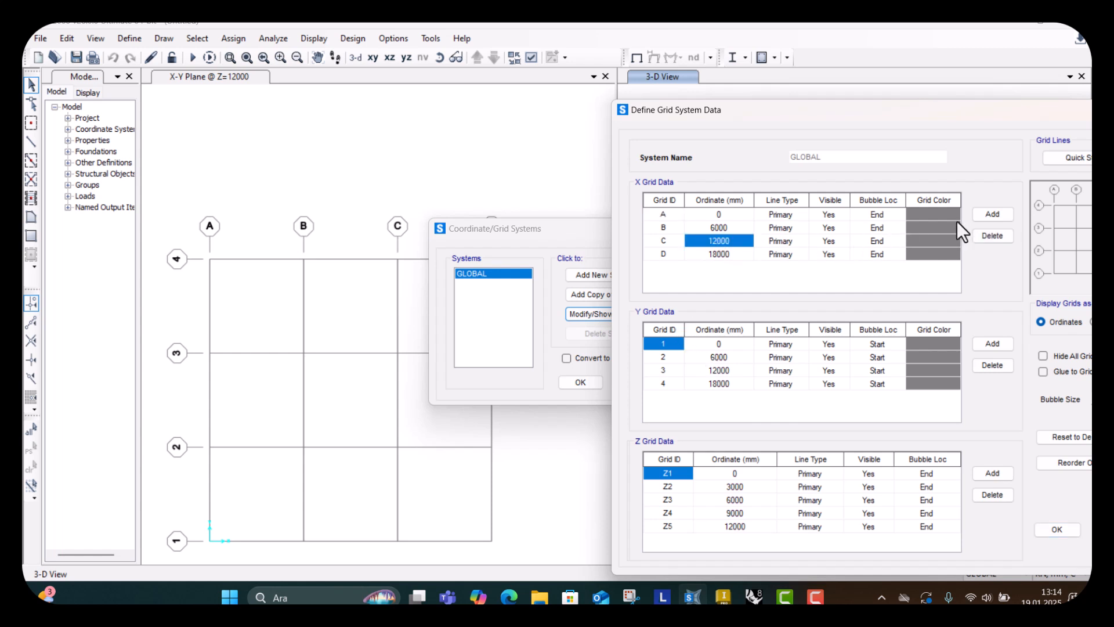
click(990, 235)
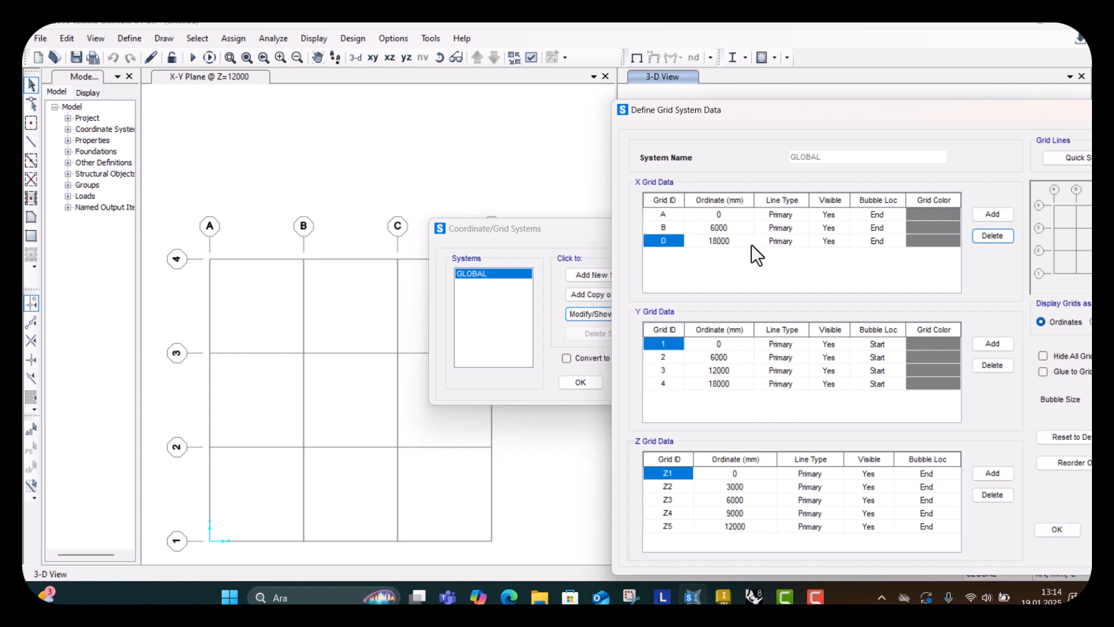
click(979, 230)
click(711, 225)
text(35)
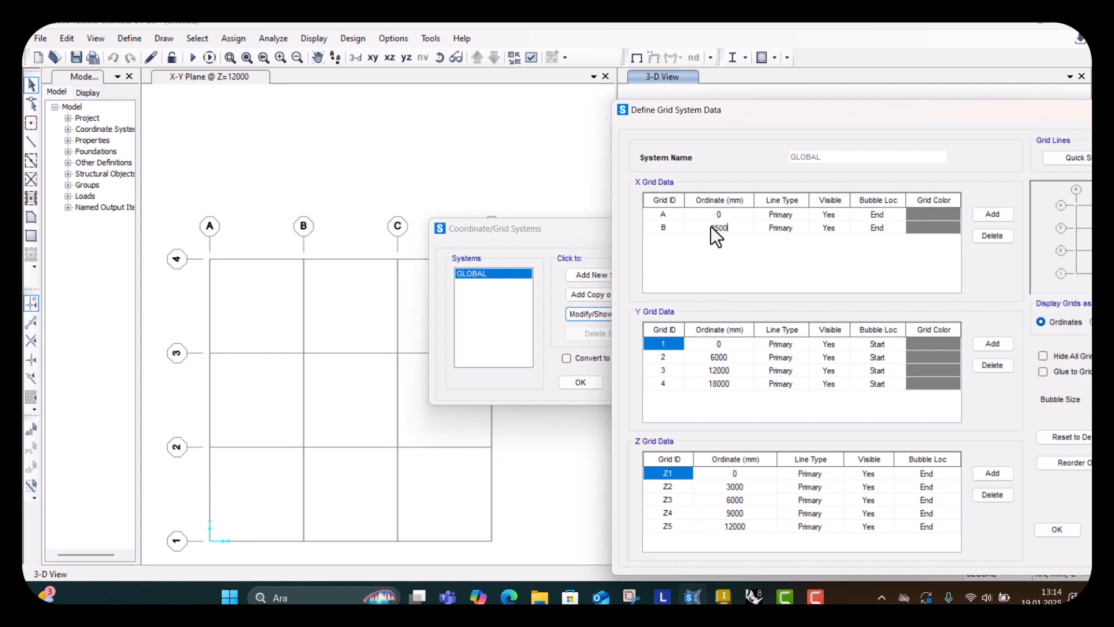
click(1054, 529)
click(571, 385)
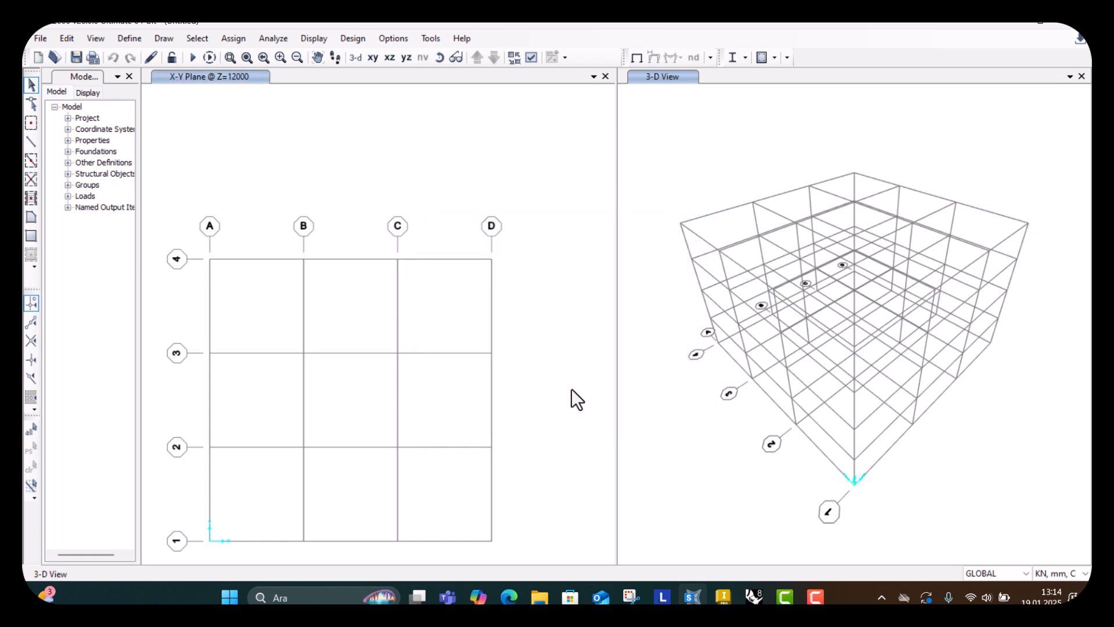
Reopen the GLOBAL grid system data for editing from the 3-D view.
right_click(245, 359)
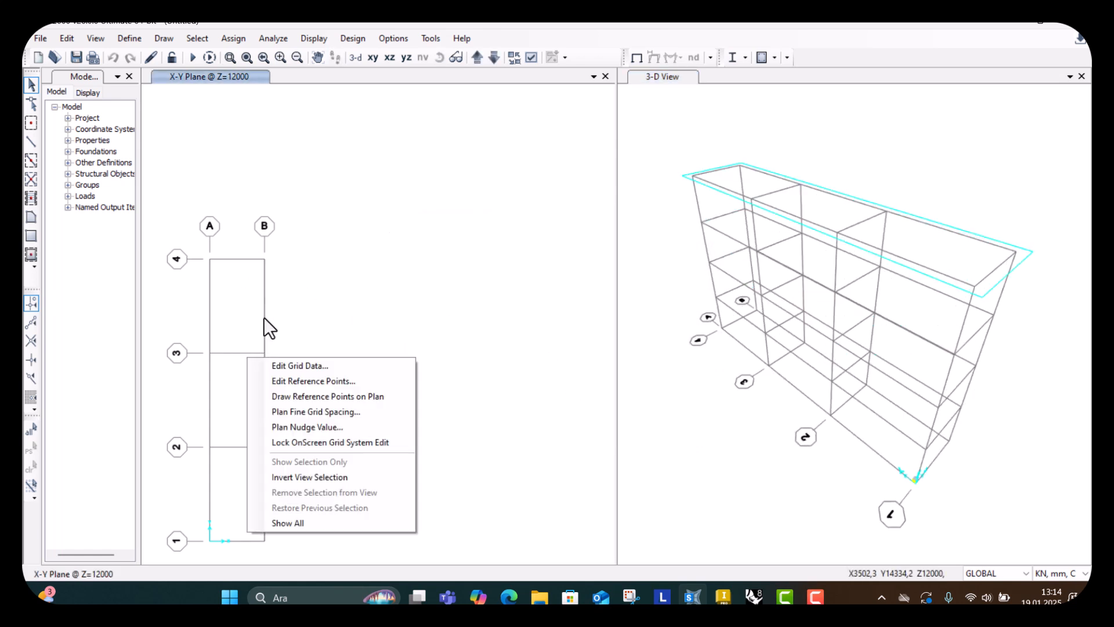
middle_drag(263, 317, 288, 260)
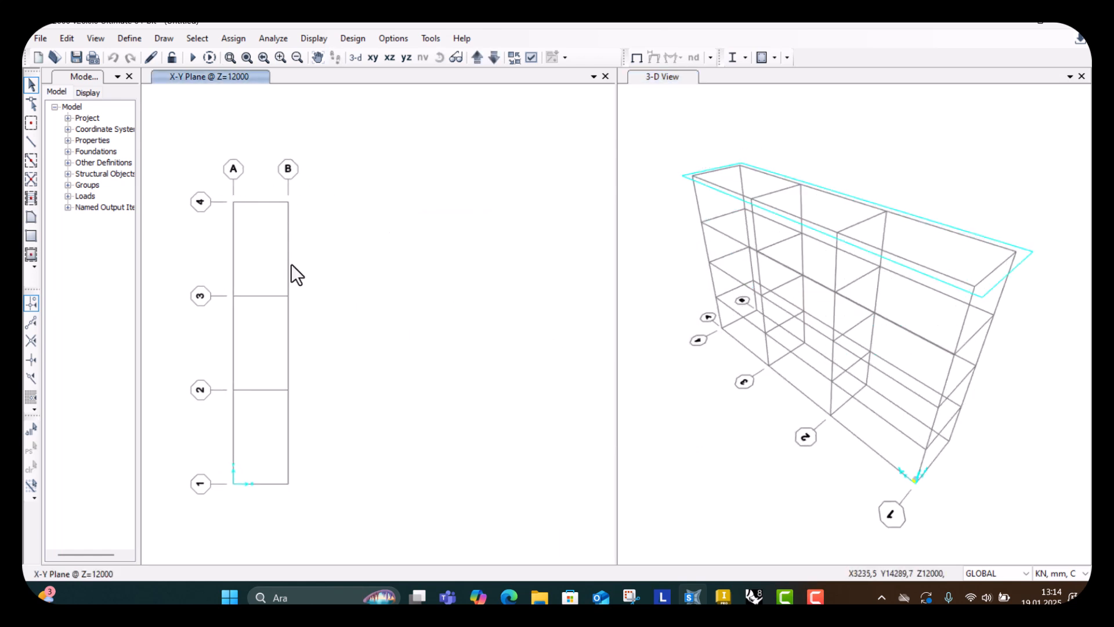
scroll(310, 269, up, 3)
scroll(394, 312, down, 3)
right_click(752, 239)
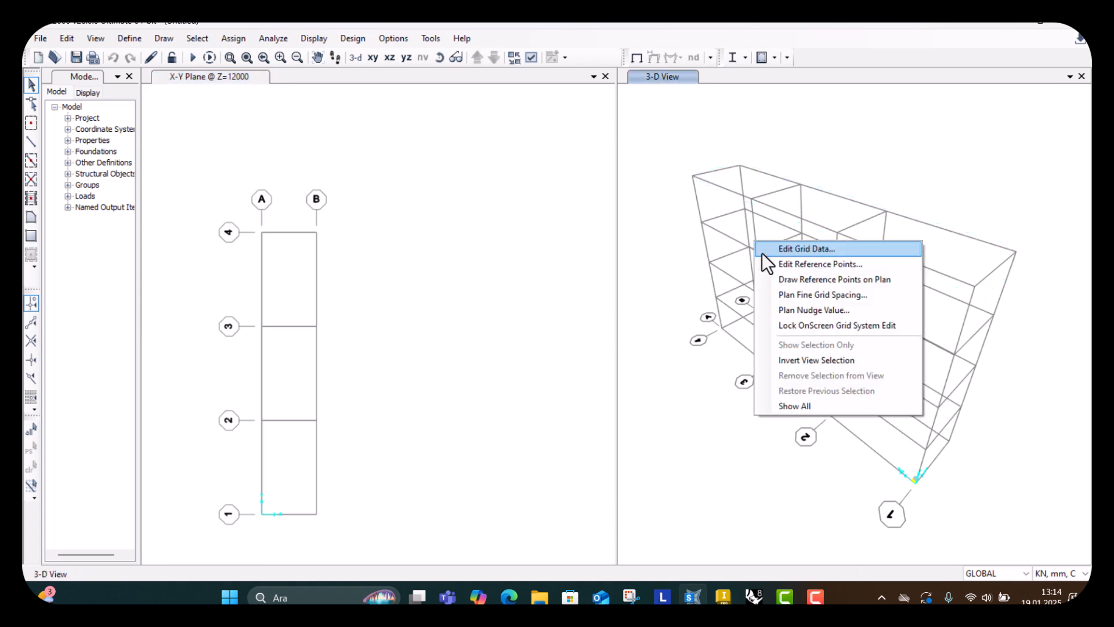
click(769, 250)
click(607, 314)
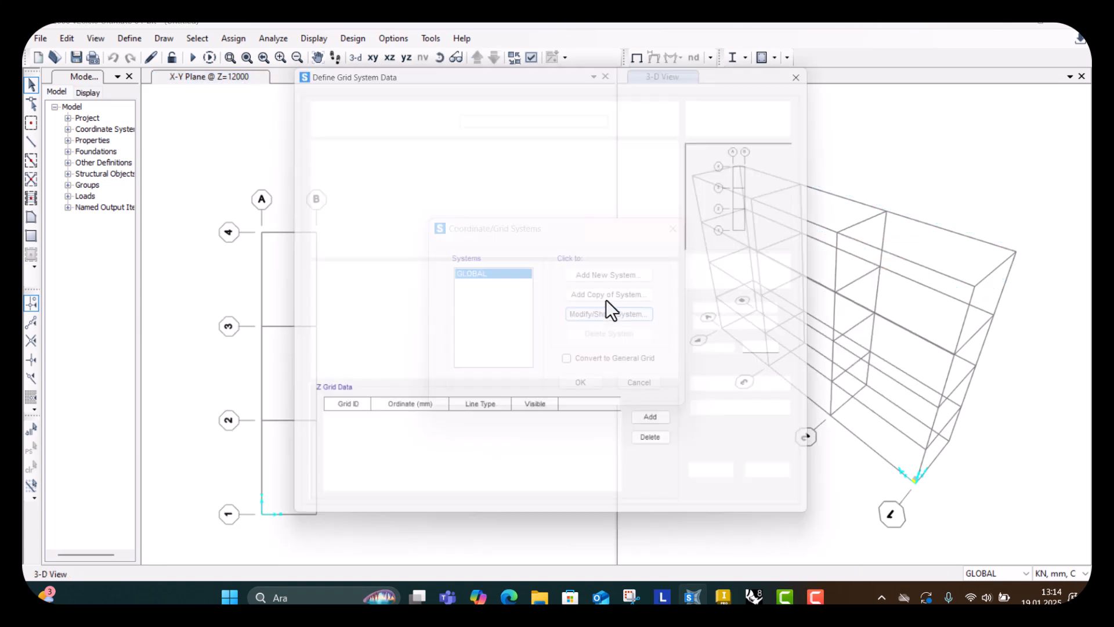
drag(512, 77, 712, 78)
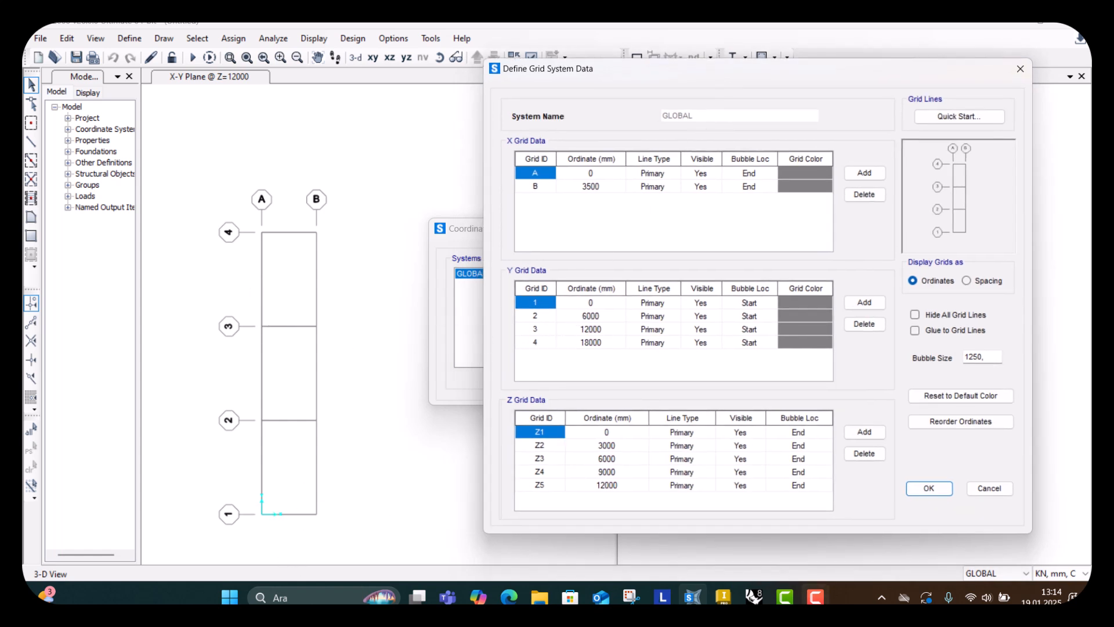
Switch to Rhino and examine the elevator frame in the maximized Perspective viewport.
click(753, 595)
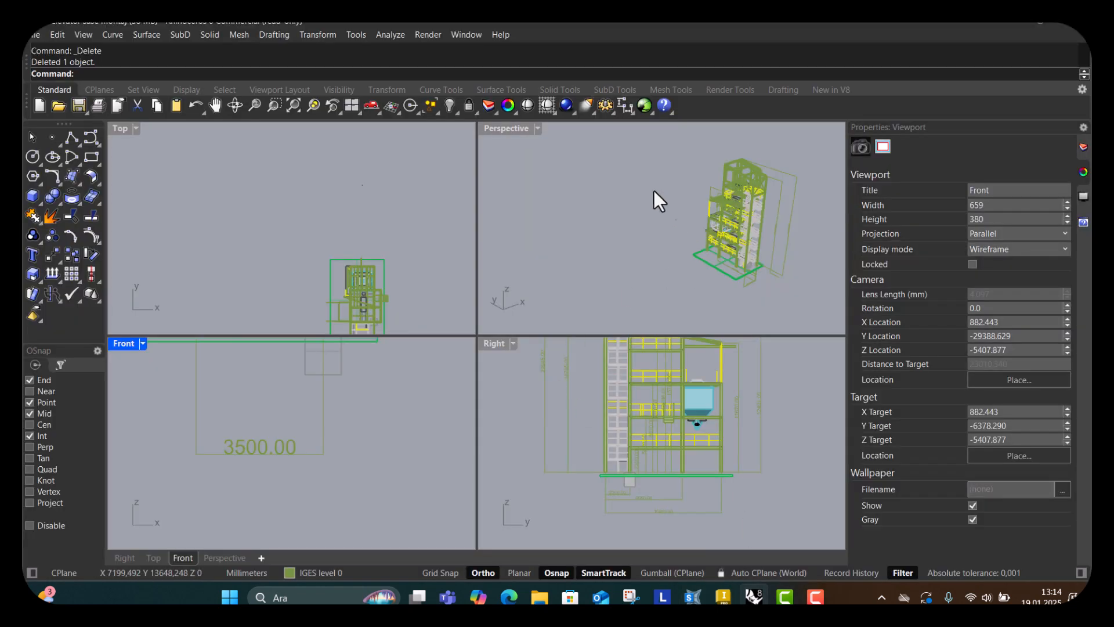
click(538, 128)
click(580, 76)
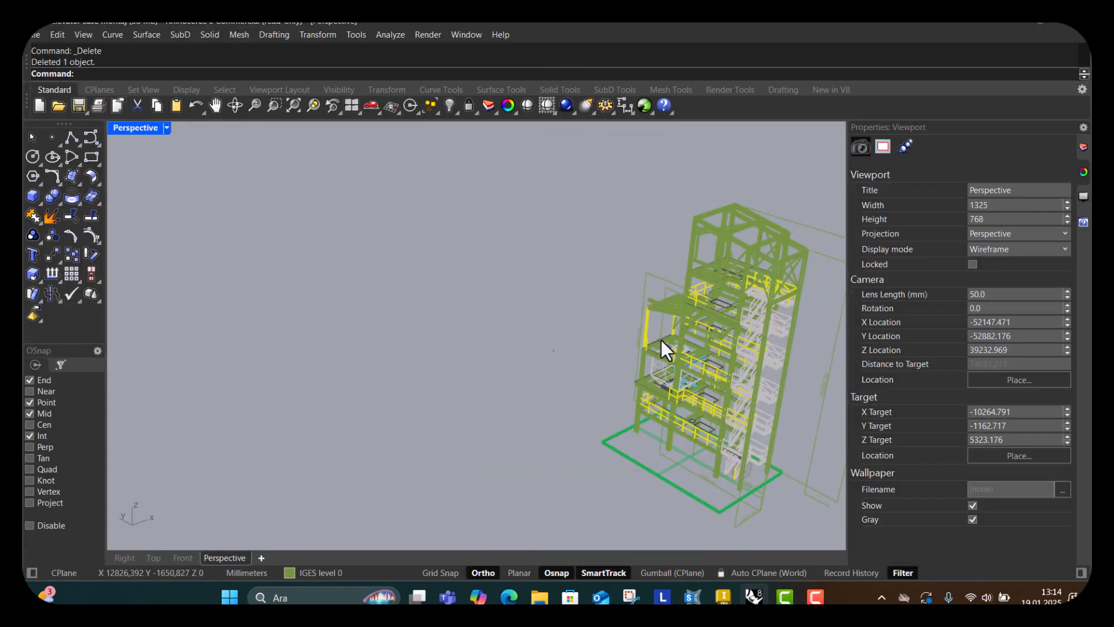
scroll(660, 340, down, 2)
scroll(735, 448, up, 4)
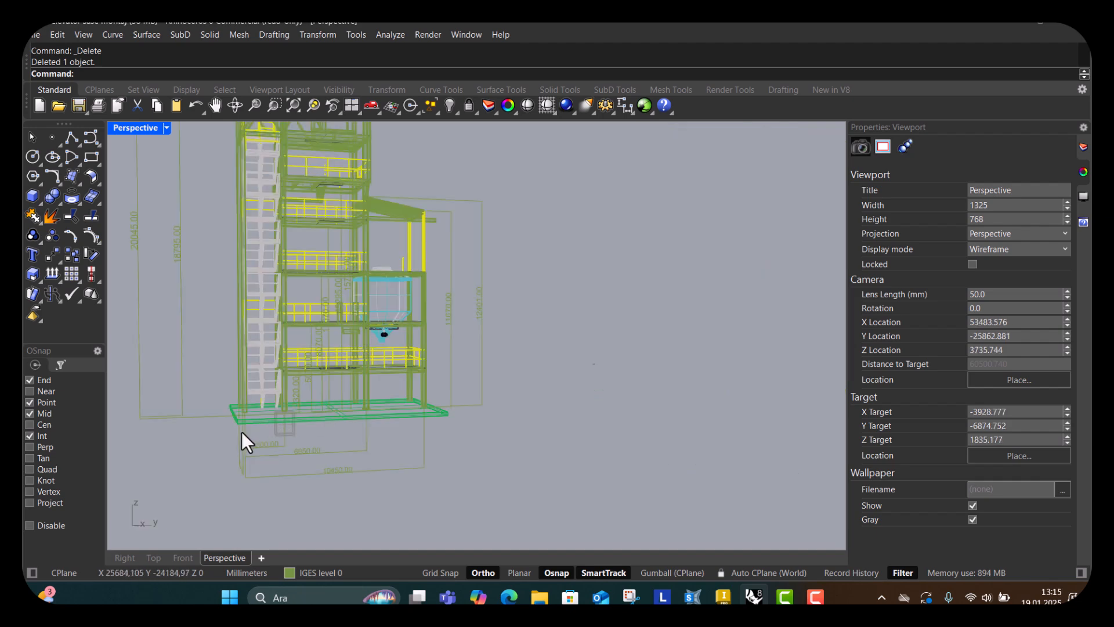
scroll(247, 442, up, 3)
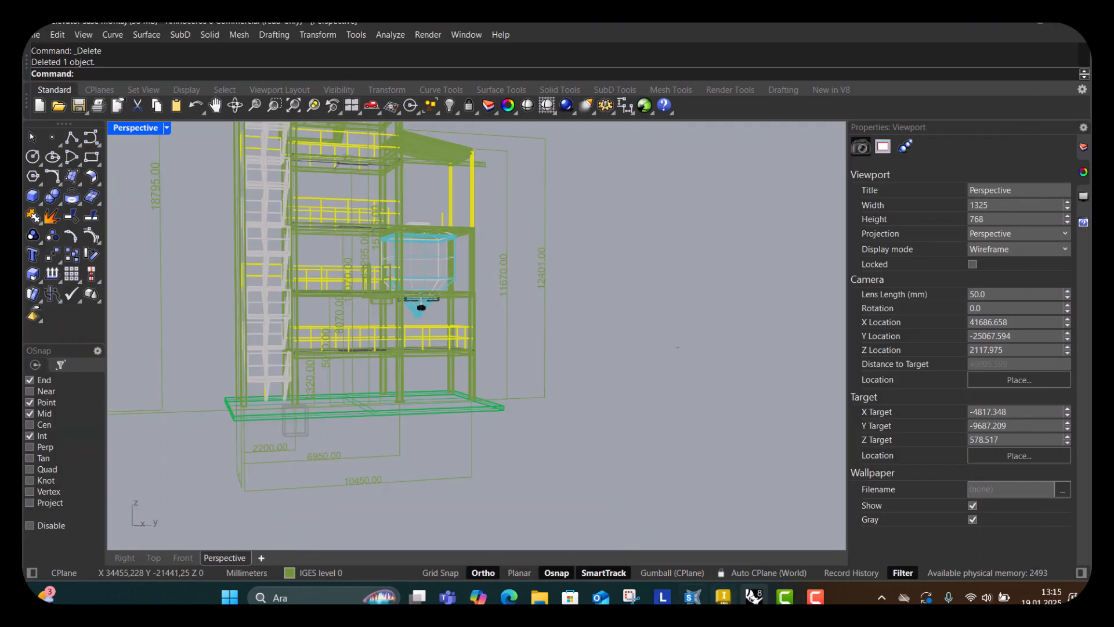
Switch to SAP2000 and set Y grid lines 2 and 3 to 2200 mm and 6950 mm.
click(667, 573)
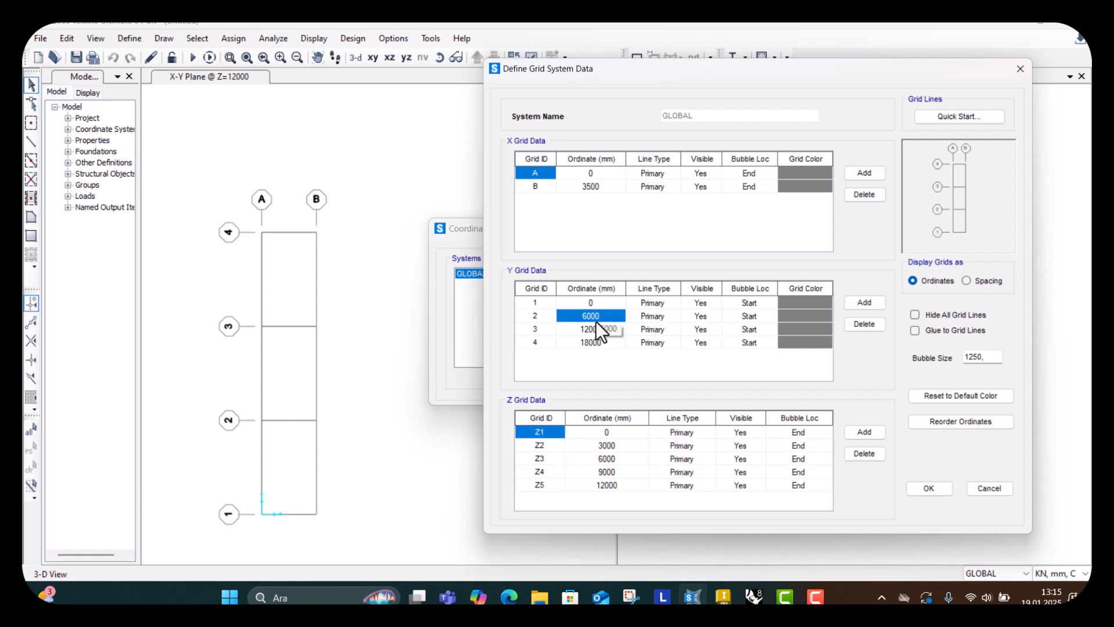
text(22)
click(582, 331)
text(6950)
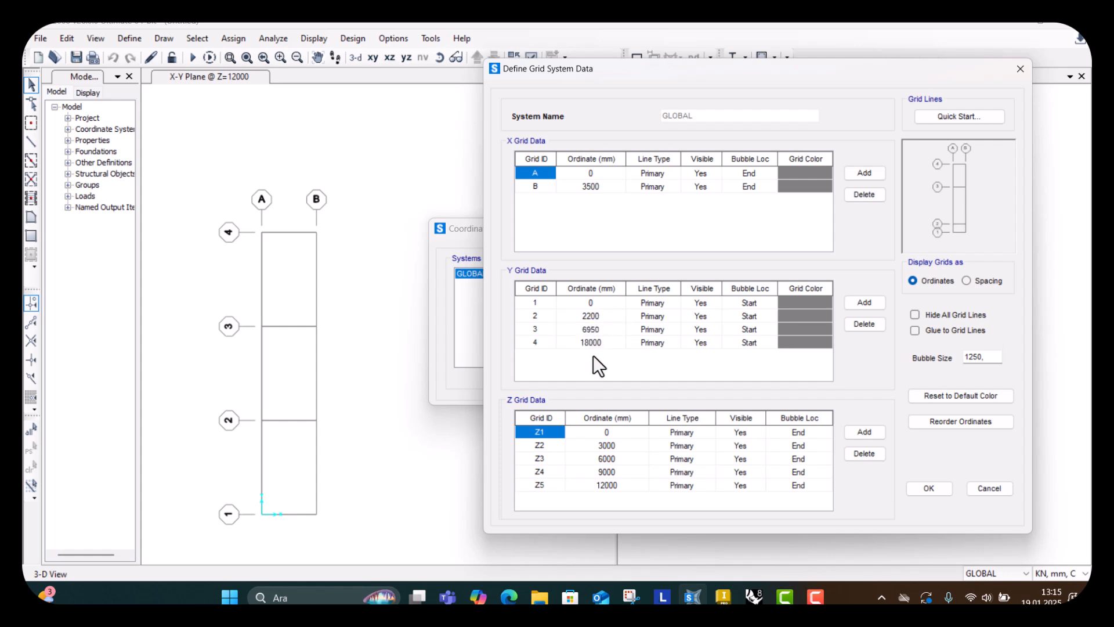
key(Return)
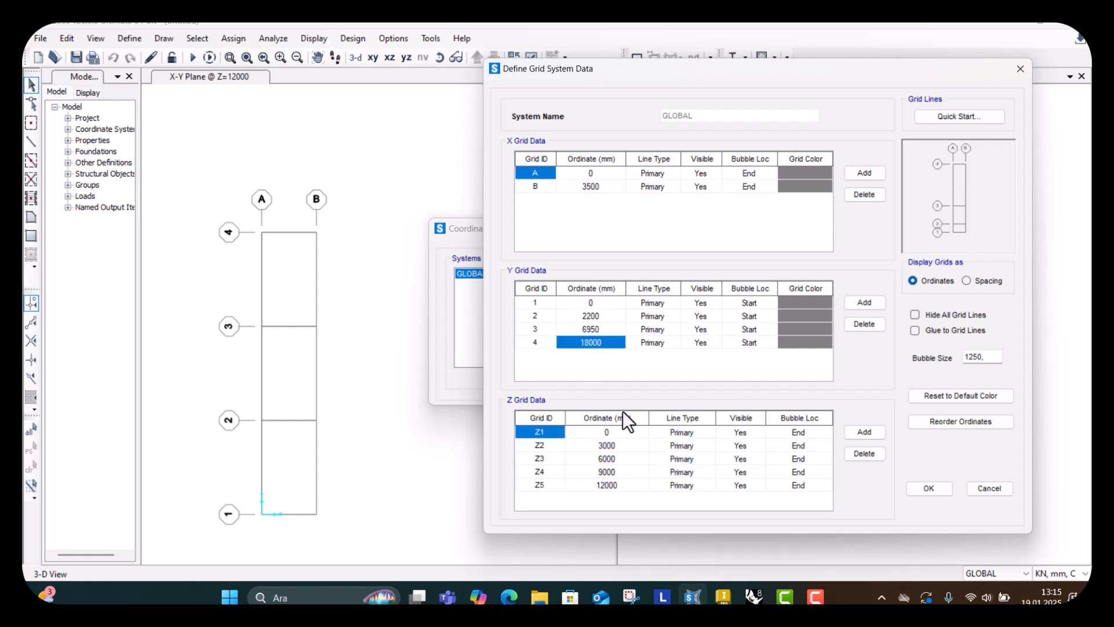
Set Y grid line 4 to 10450 mm and apply the grid system changes.
click(752, 597)
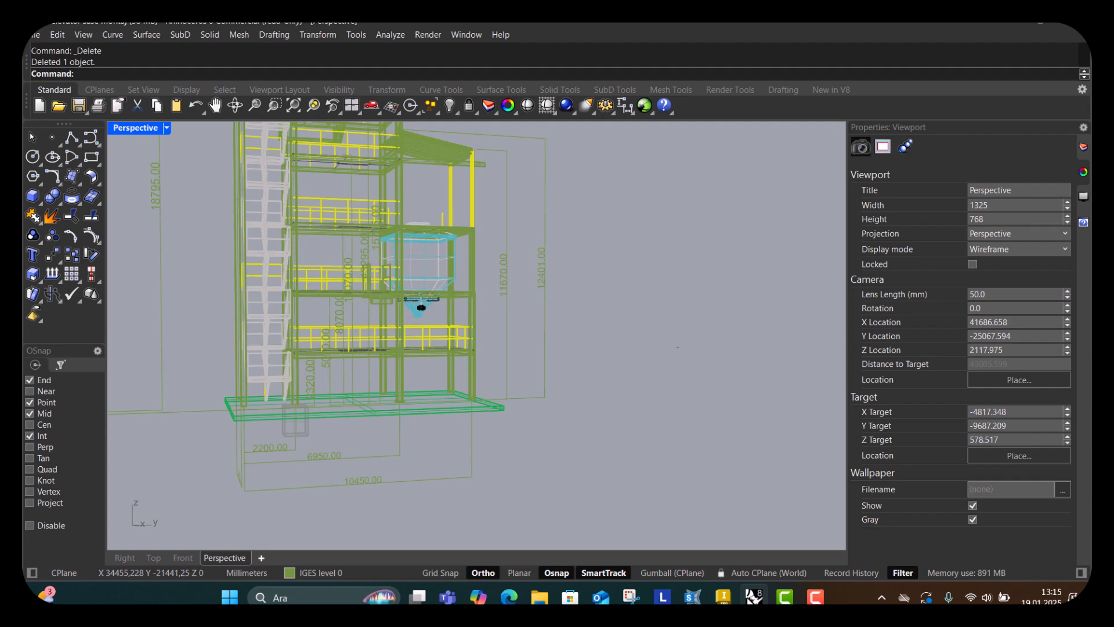
click(692, 596)
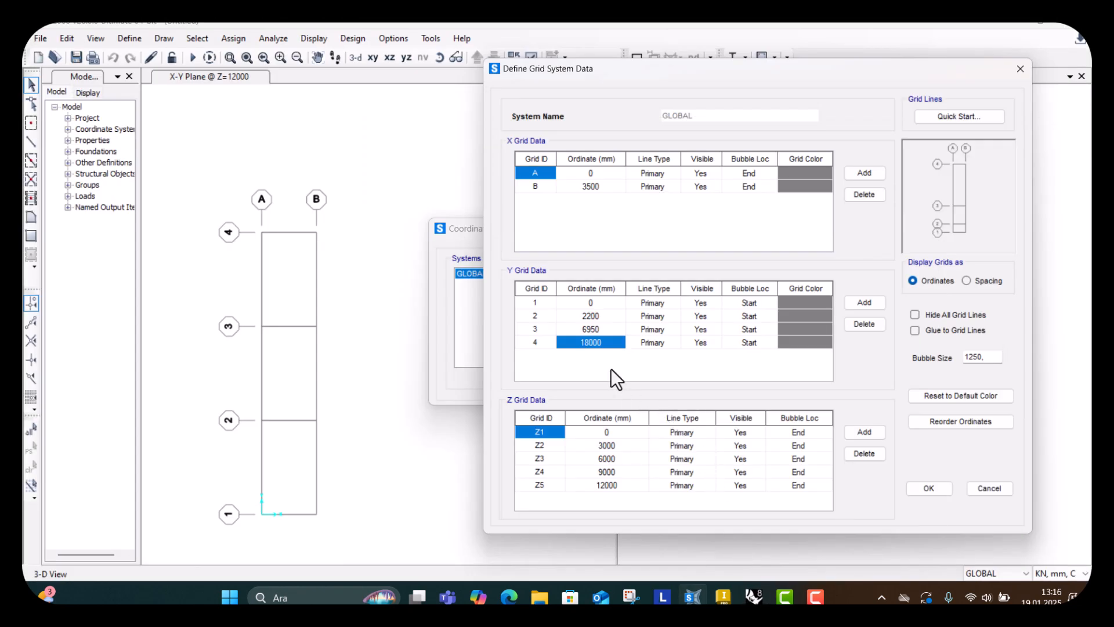
text(10)
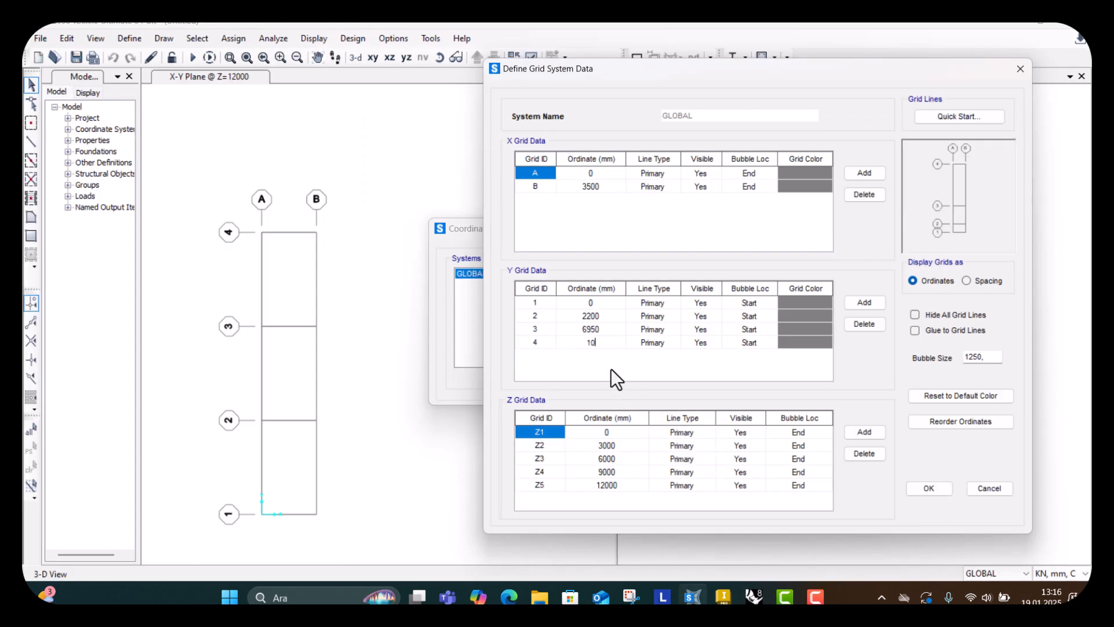
text(450)
key(Return)
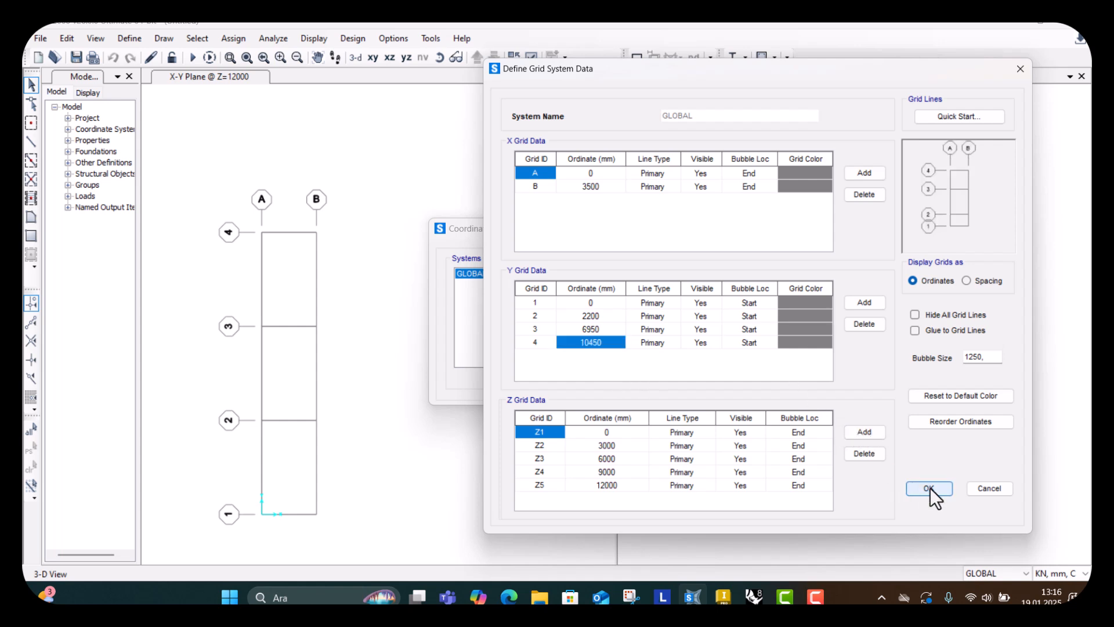
click(929, 488)
click(597, 385)
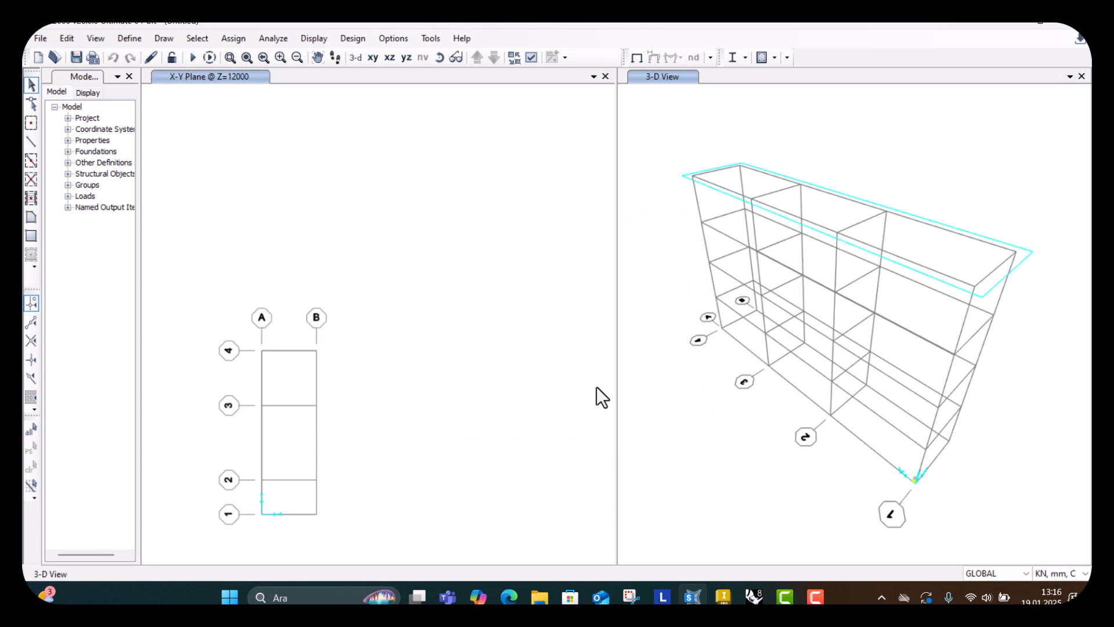
scroll(326, 450, down, 1)
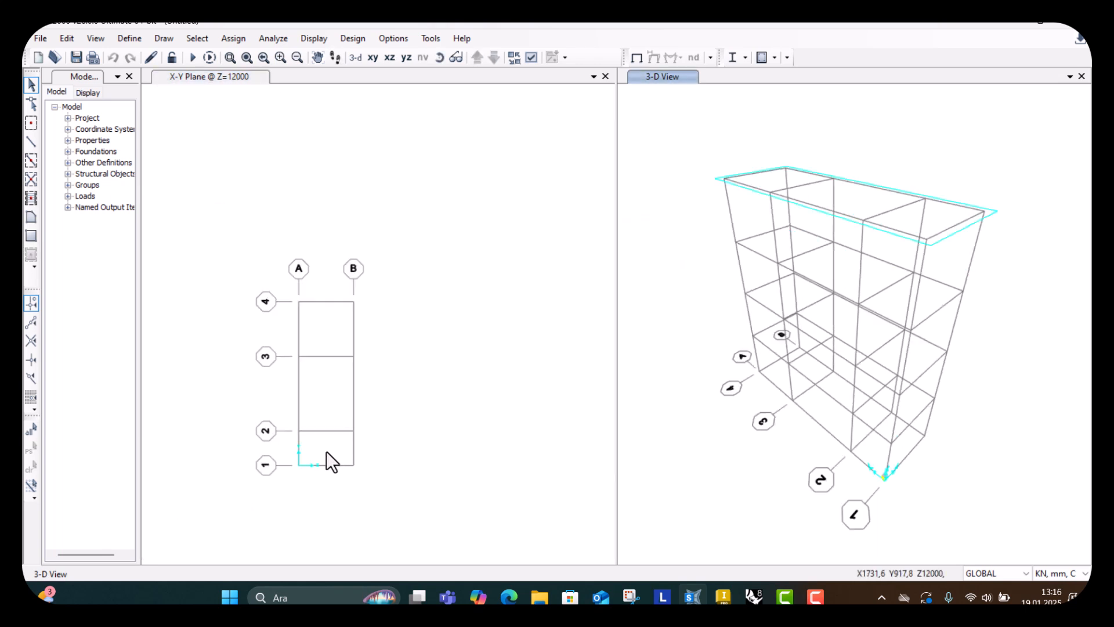
scroll(326, 451, up, 1)
scroll(355, 400, down, 1)
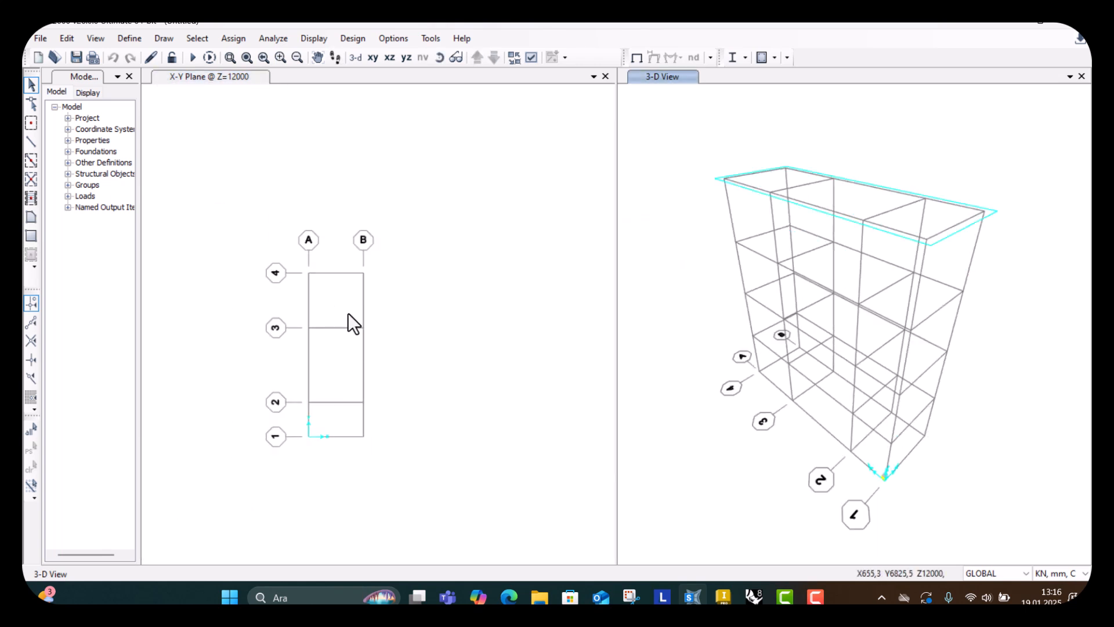
scroll(339, 357, up, 1)
scroll(338, 334, down, 1)
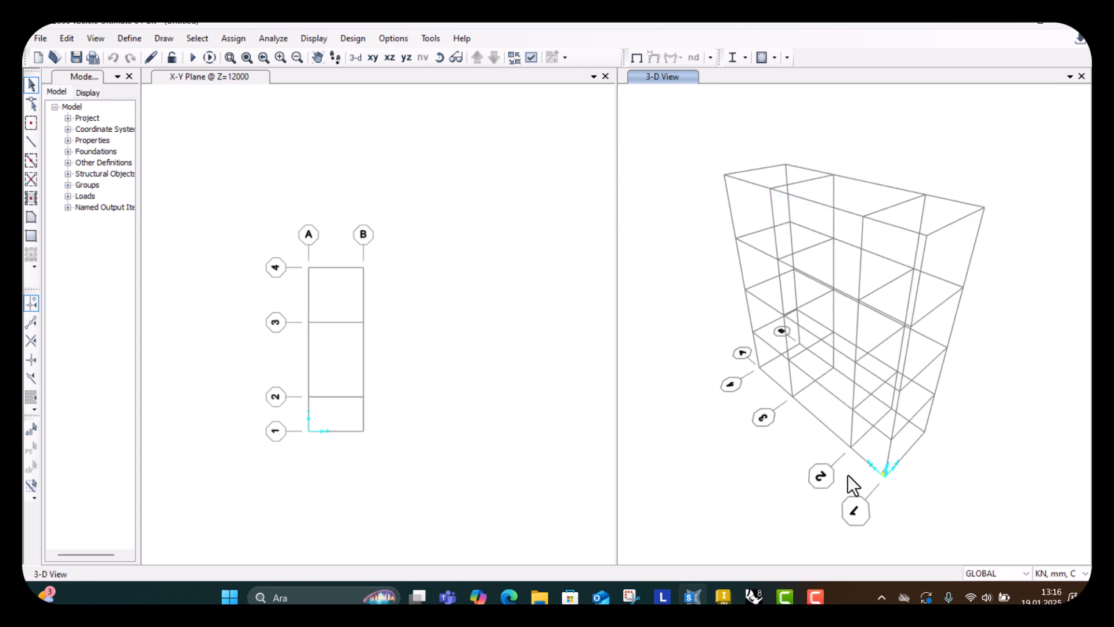
Switch to Rhino and examine the frame's lower levels and dimensions in the Perspective viewport.
mouse_move(754, 597)
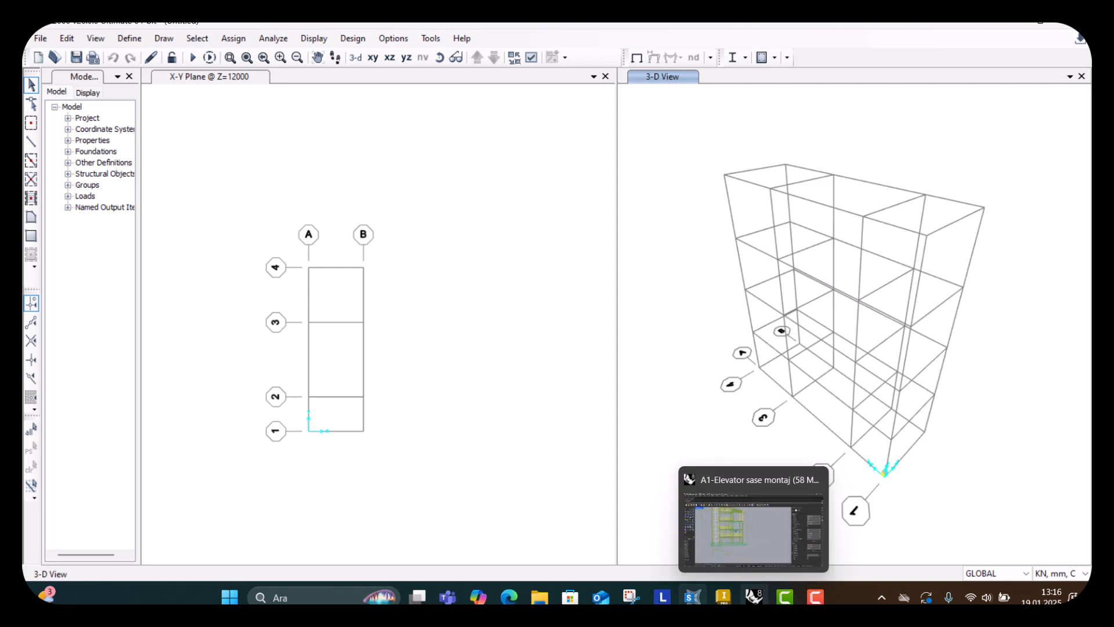
click(754, 528)
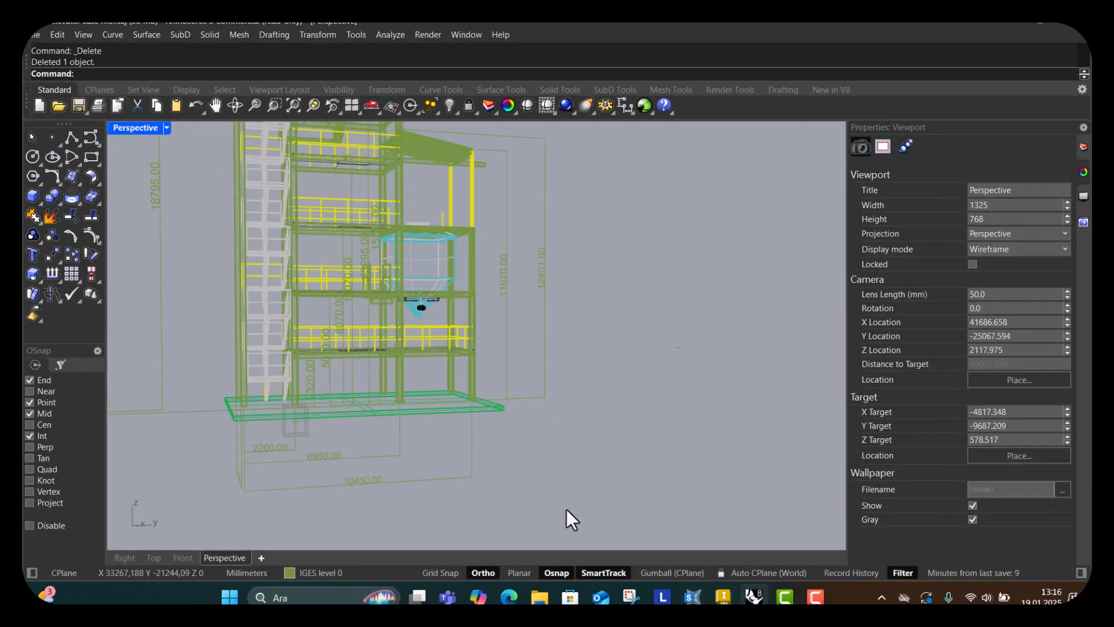
scroll(357, 392, up, 4)
scroll(413, 376, down, 2)
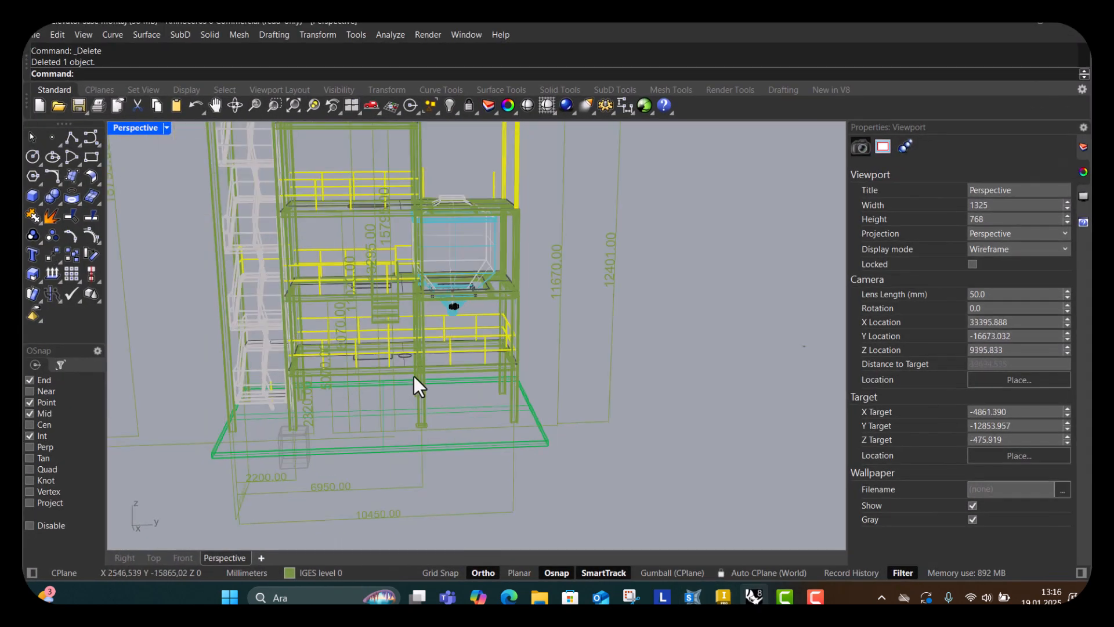
right_drag(413, 376, 430, 350)
scroll(337, 348, up, 3)
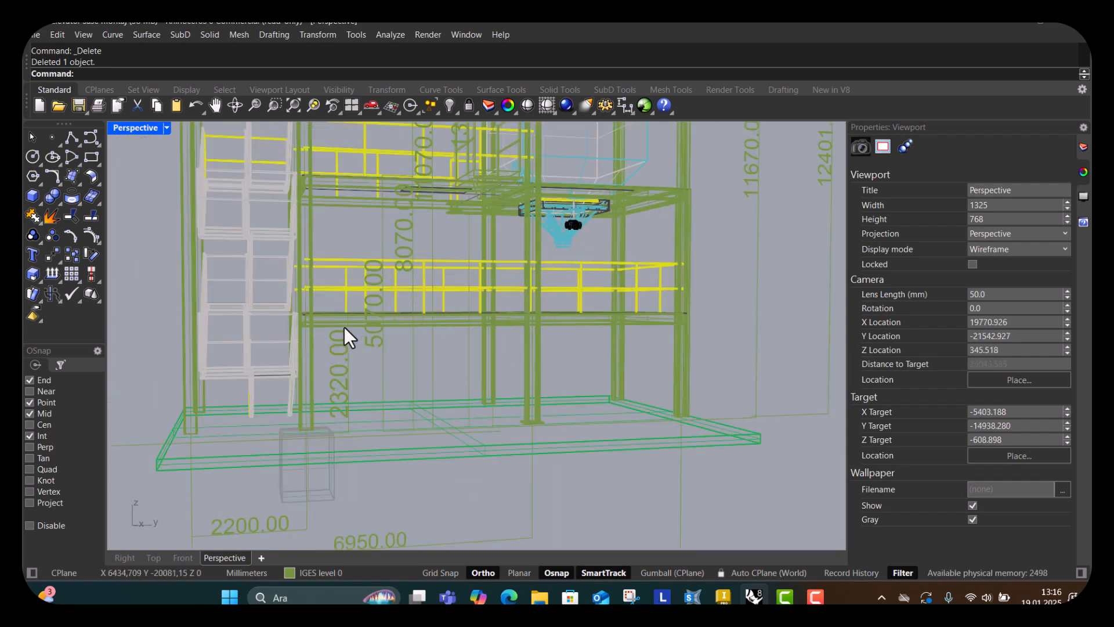
scroll(339, 378, up, 2)
scroll(339, 374, down, 2)
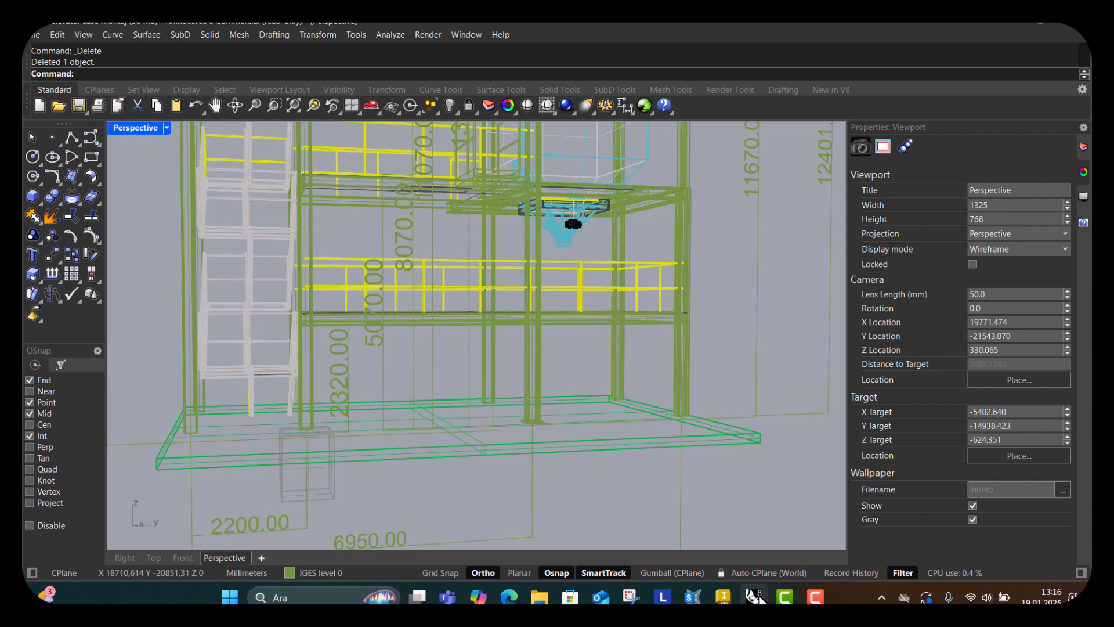
Maximize the SAP2000 window and open the coordinate/grid systems from the 3-D view.
mouse_move(712, 602)
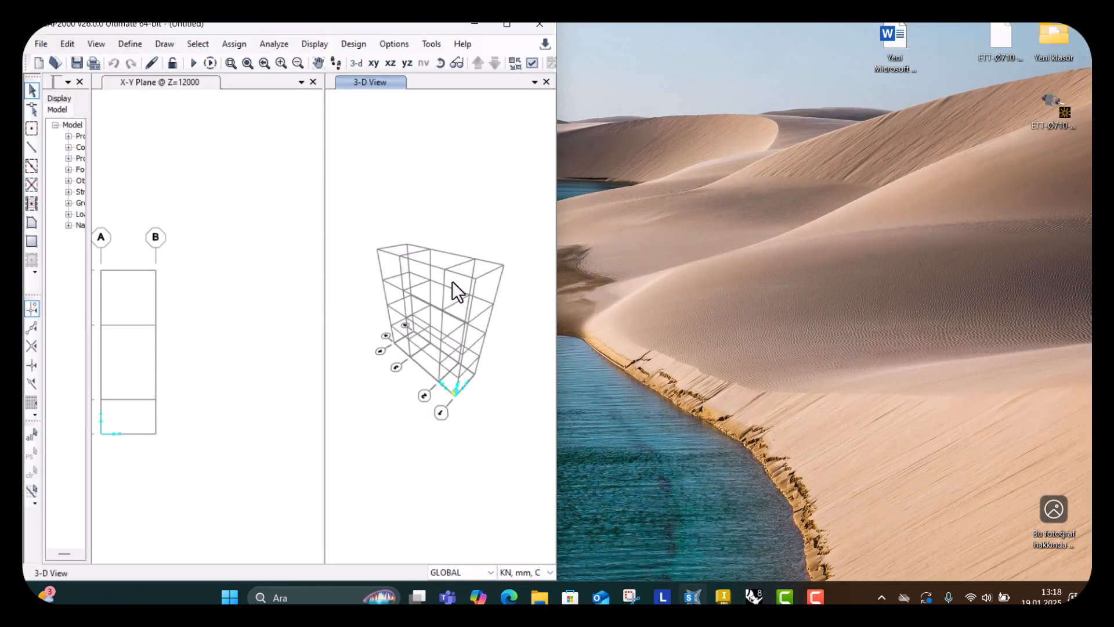
right_click(452, 274)
click(511, 25)
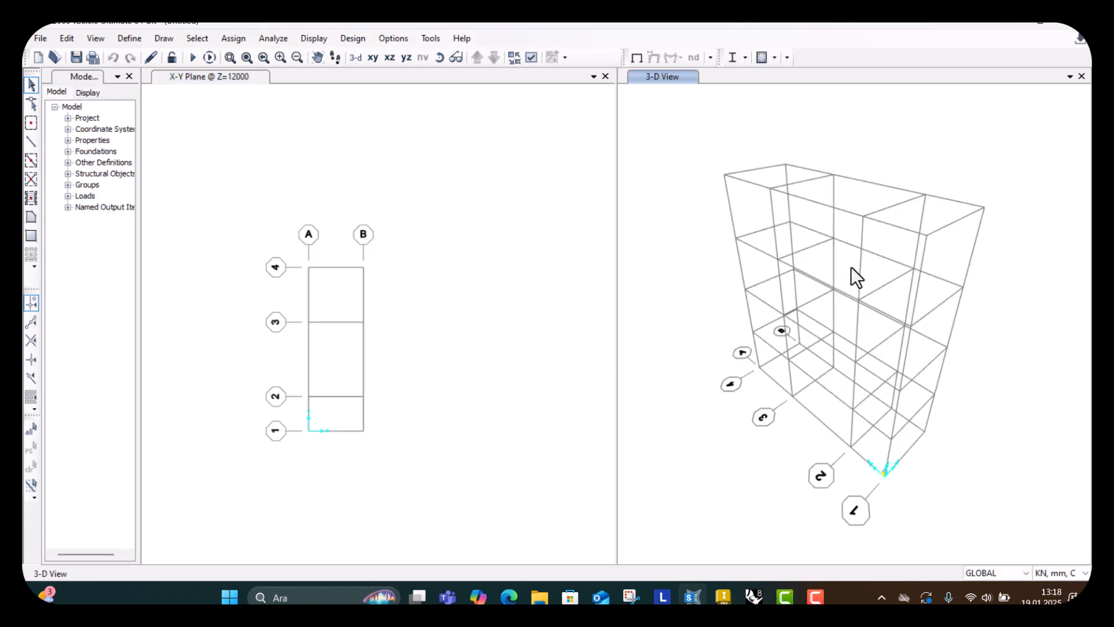
right_click(851, 266)
click(868, 279)
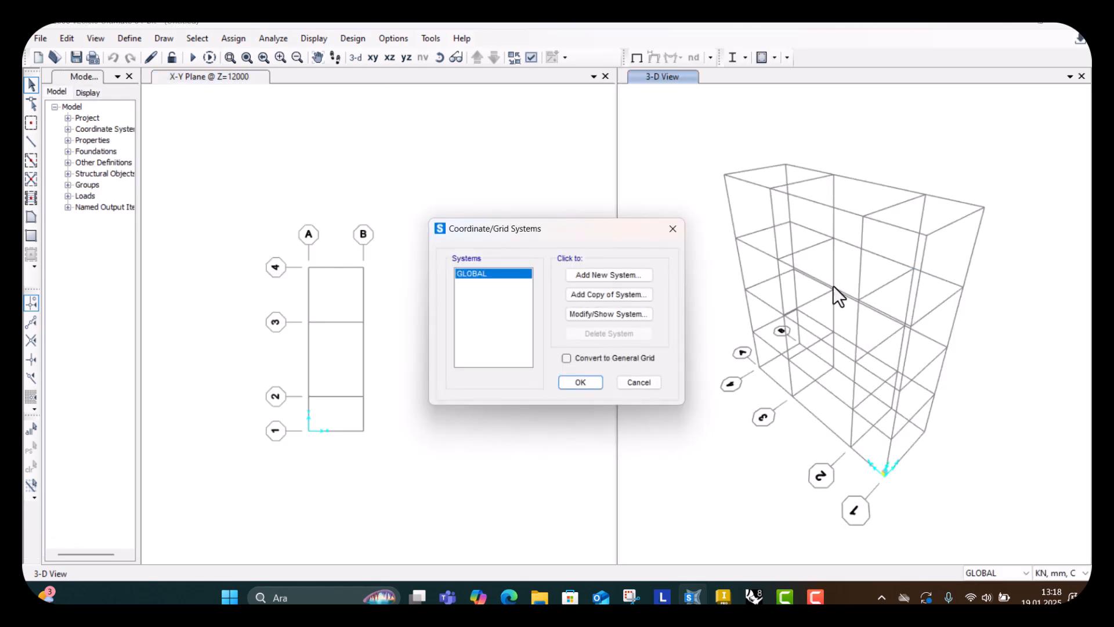
Open the global grid system for editing and set Z grid line 2 to 2320 mm.
click(617, 313)
click(388, 444)
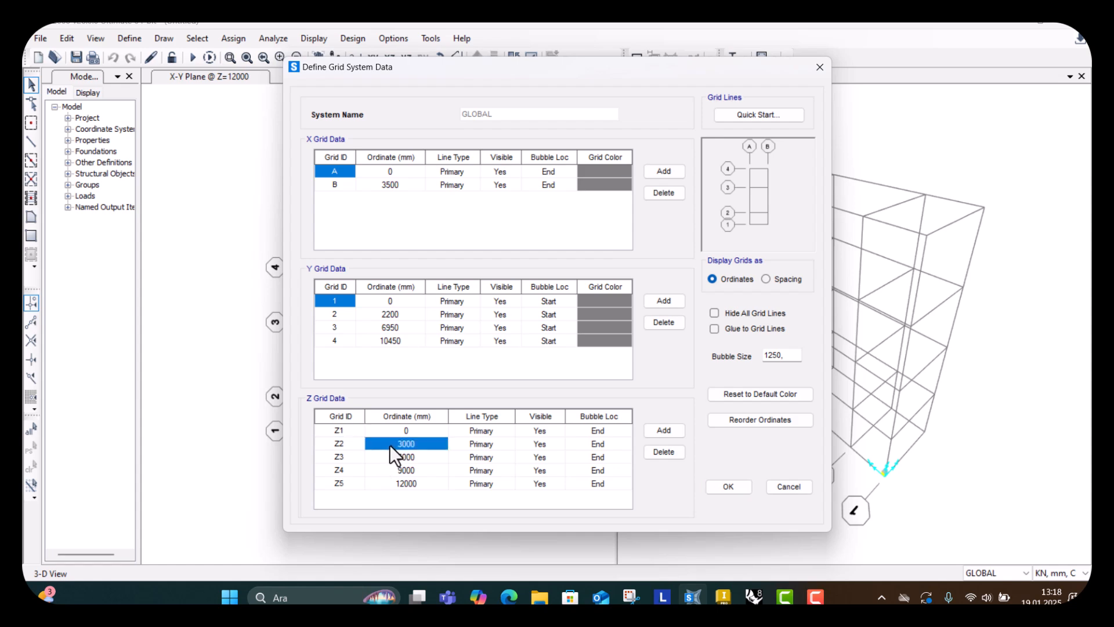
text(232)
key(Return)
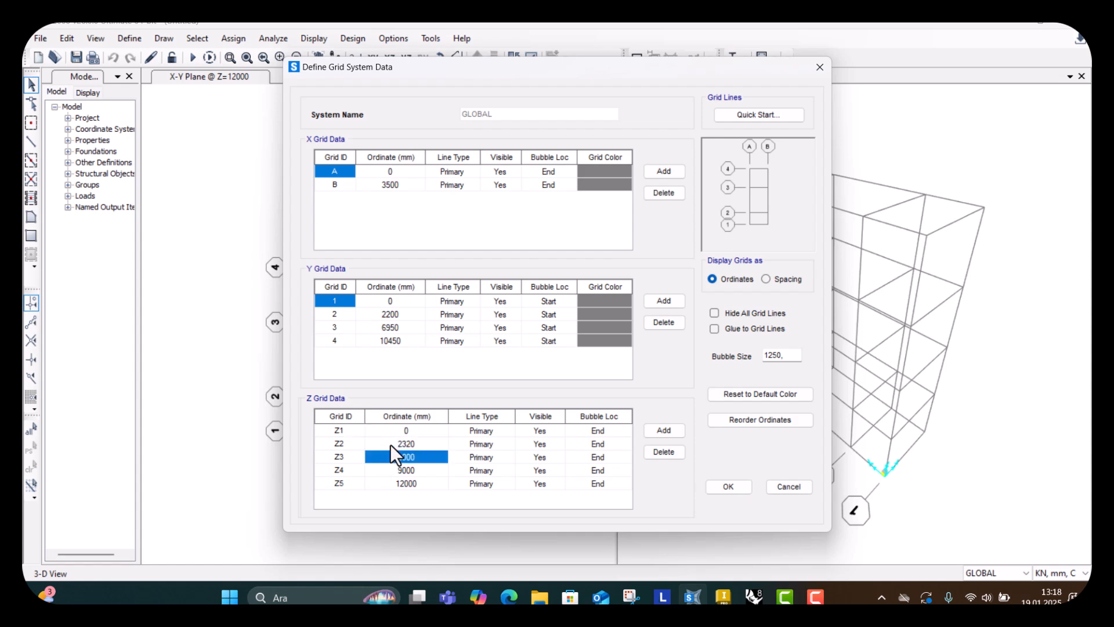
Set Z grid lines 3 and 4 to 5070 mm and 8070 mm, checking the levels in Rhino's Right view.
click(755, 597)
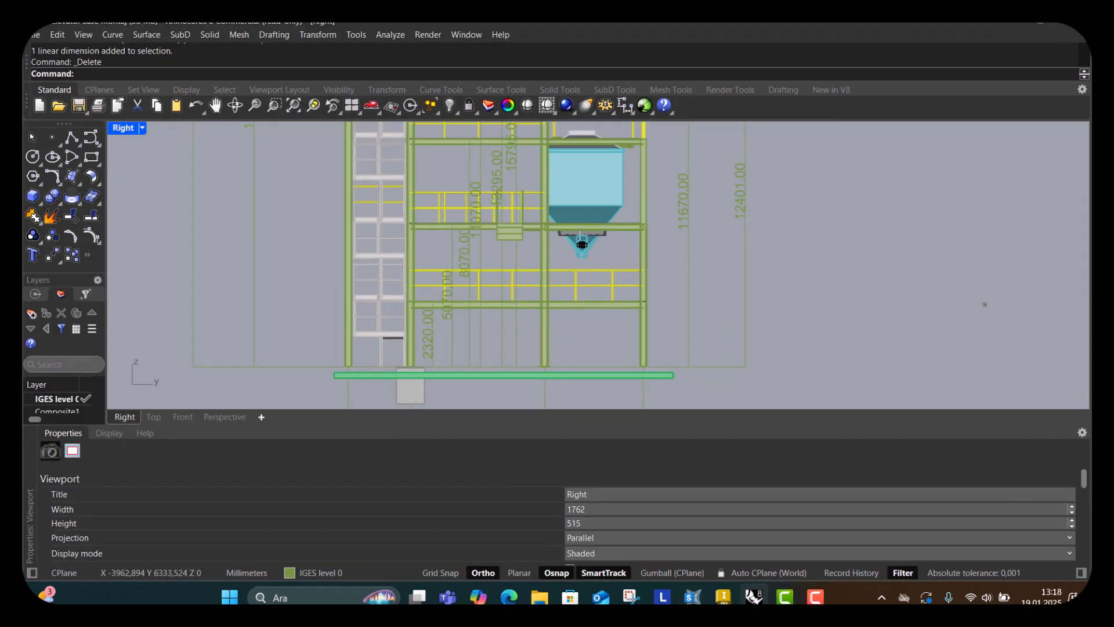
scroll(447, 317, up, 1)
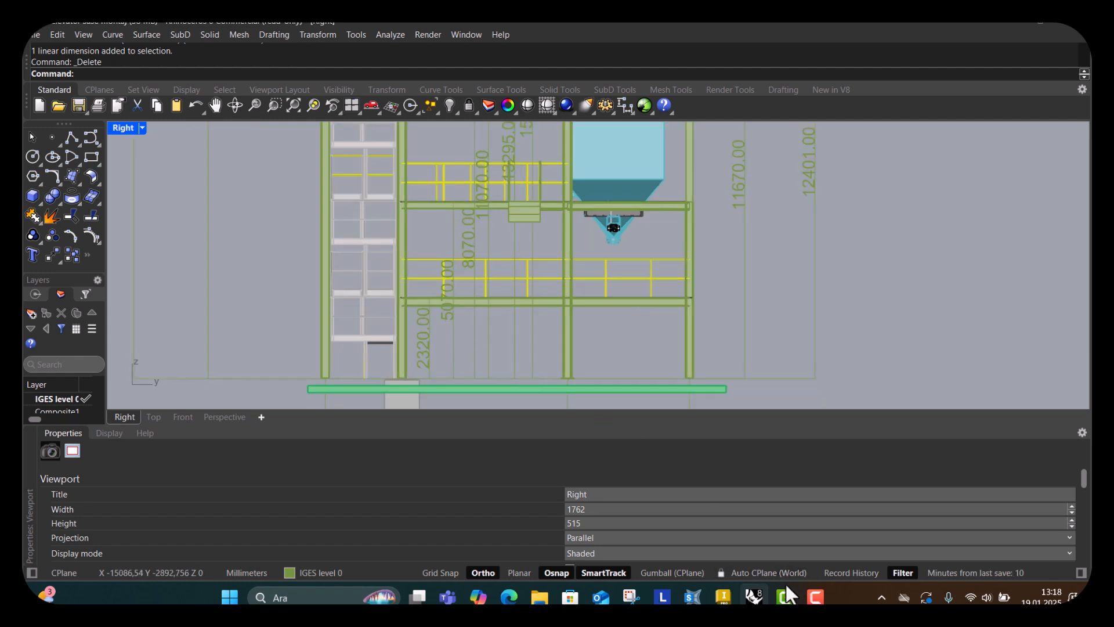
click(692, 597)
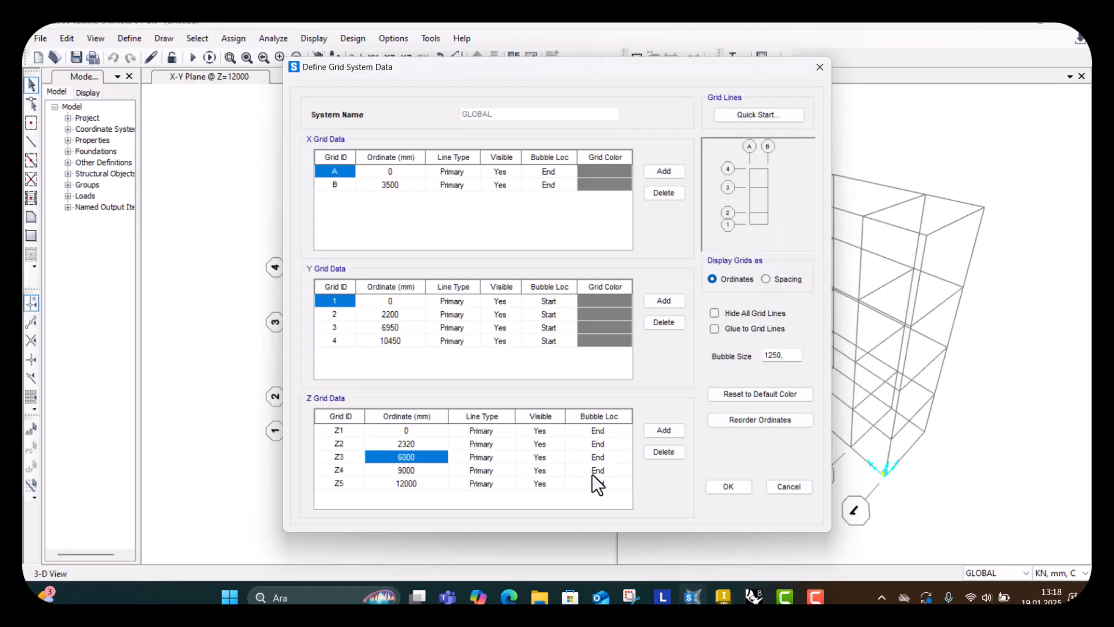
text(5070)
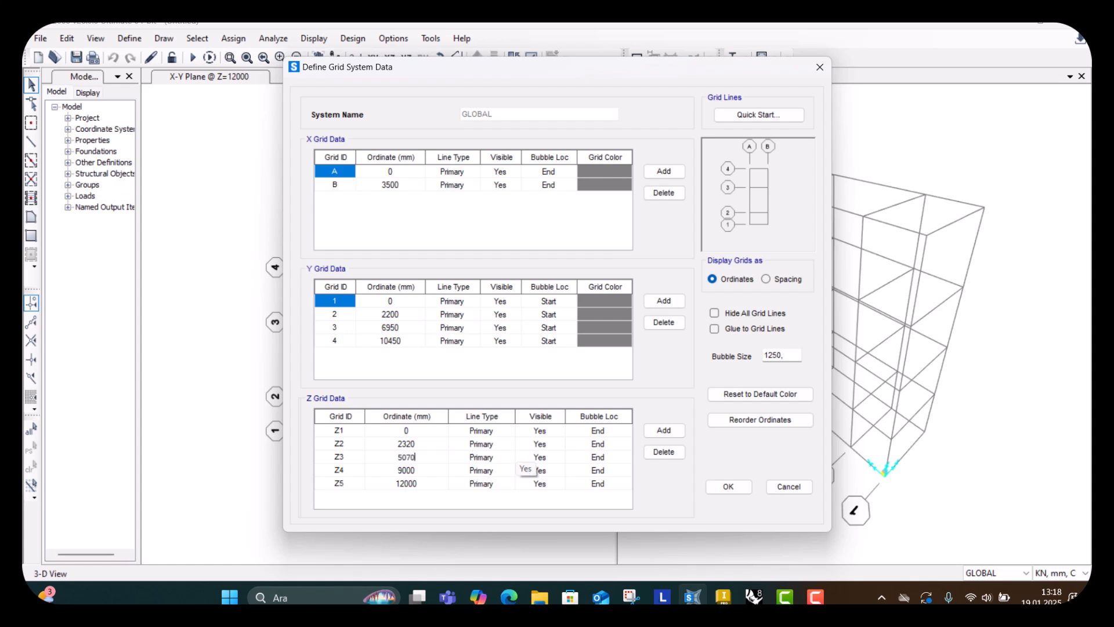
key(Return)
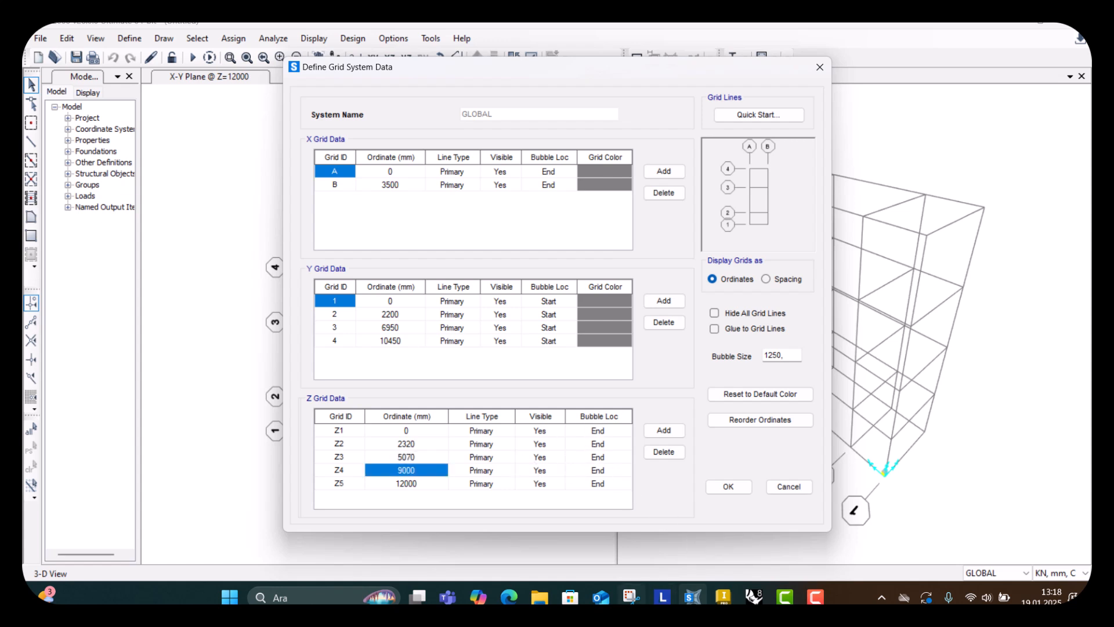
text(8070)
key(Return)
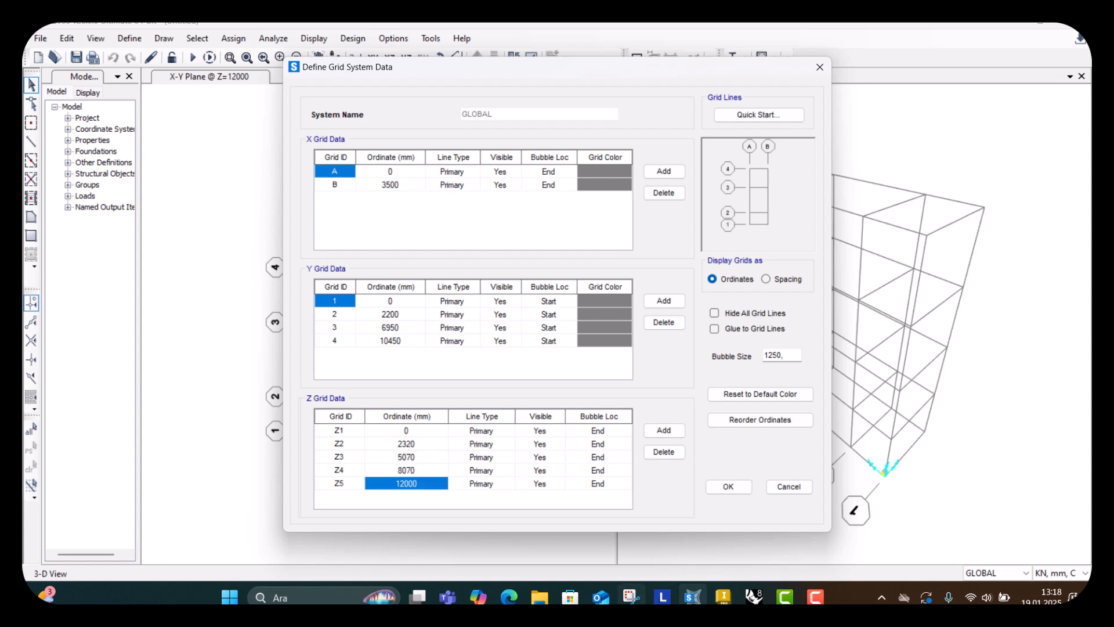
Set Z grid line 5 to 11070 mm after checking the level height in Rhino.
click(754, 597)
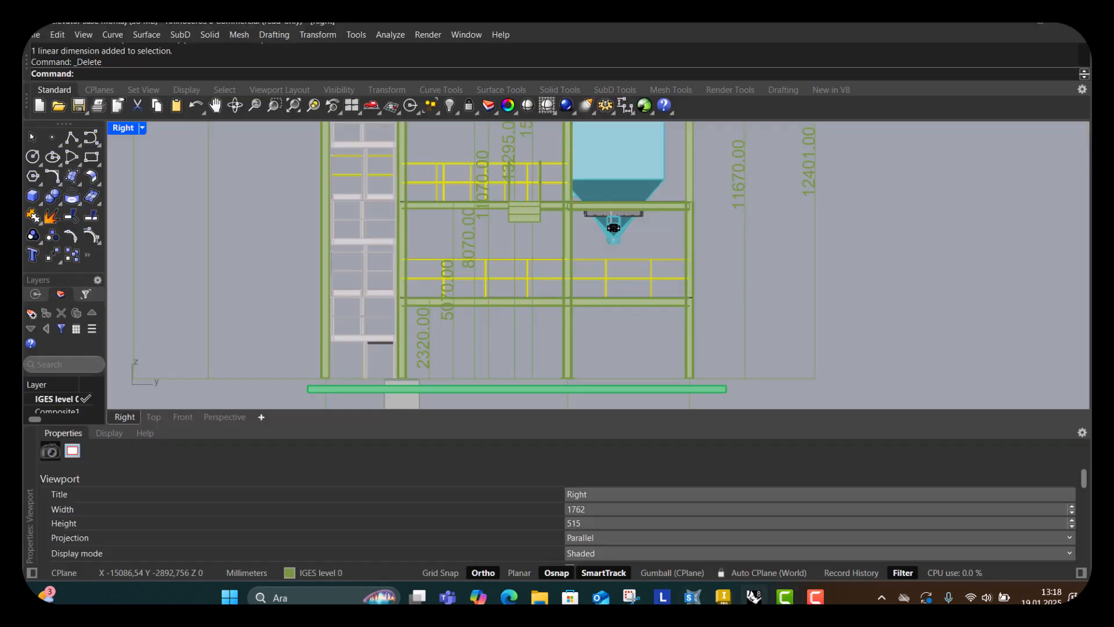
scroll(492, 274, up, 5)
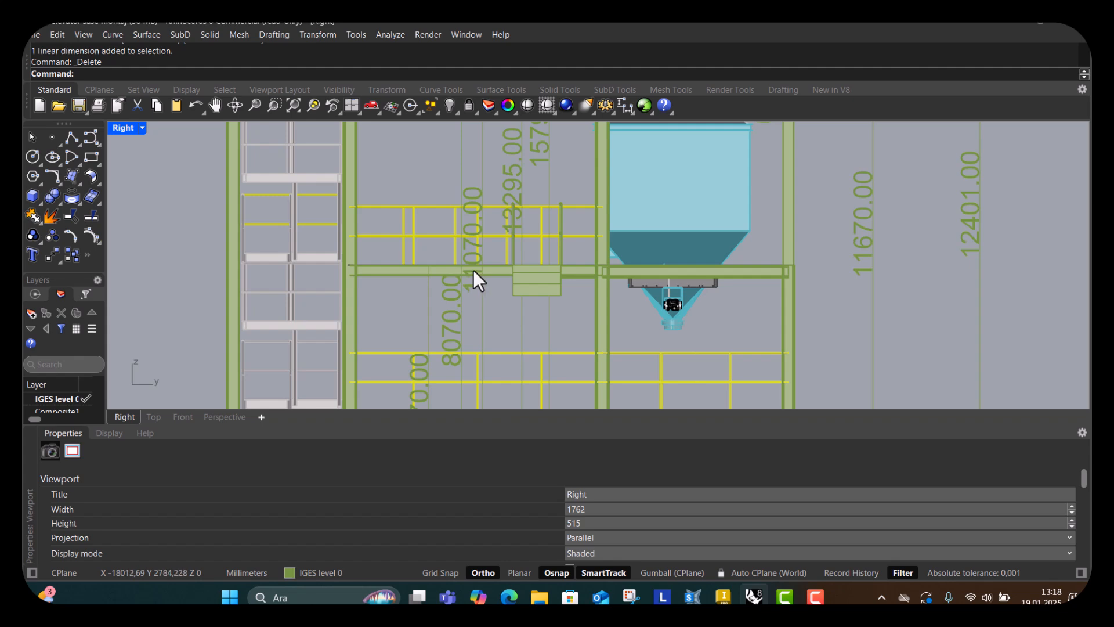
scroll(473, 269, up, 1)
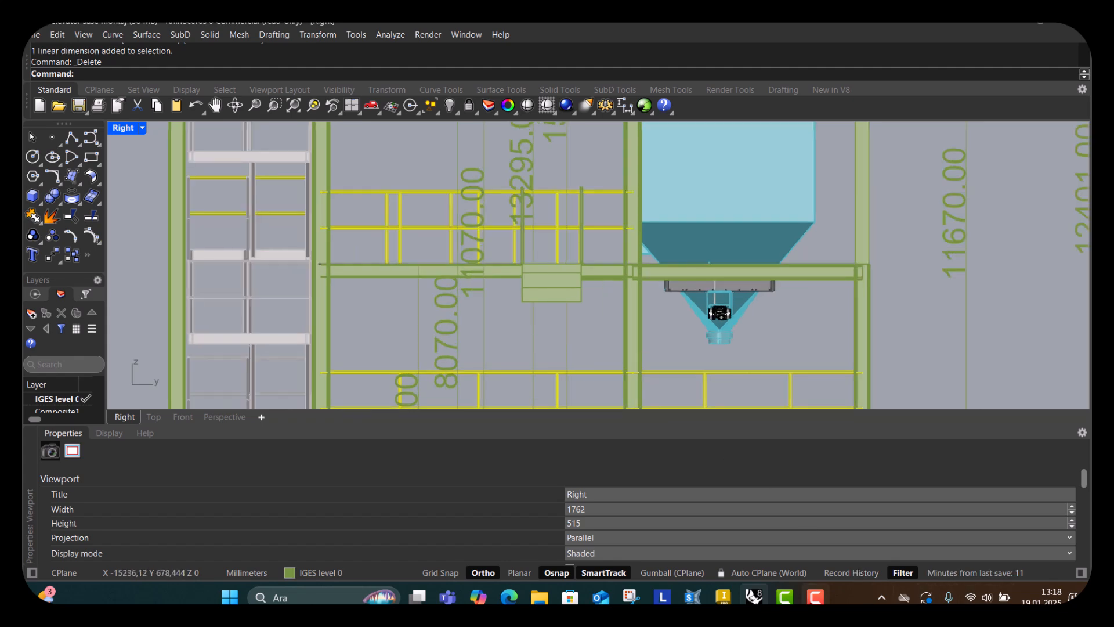
mouse_move(816, 598)
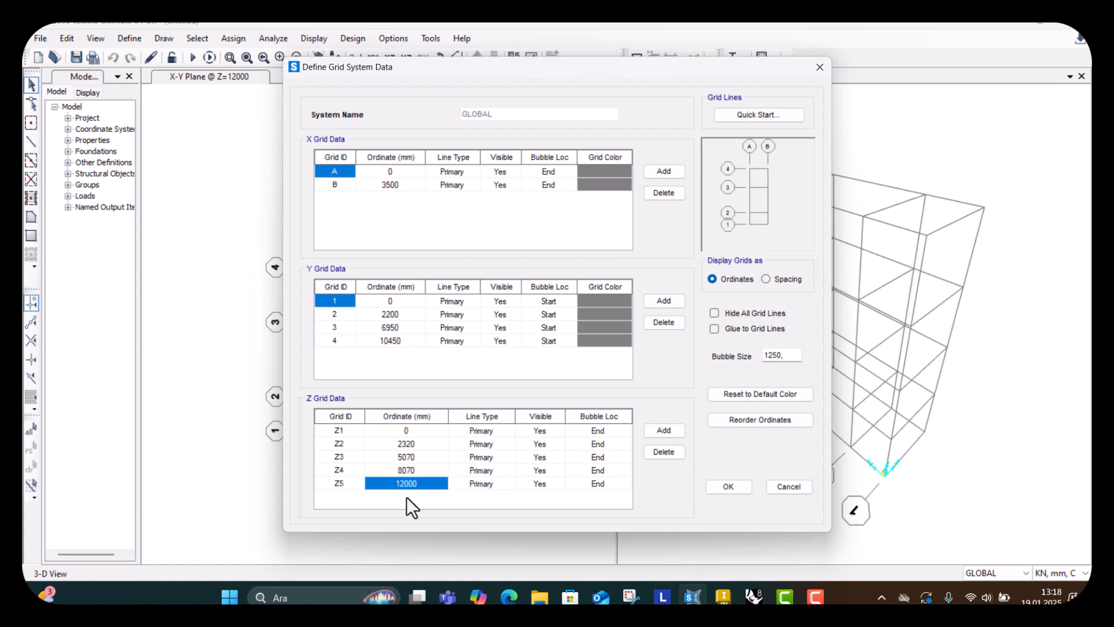
text(11070)
key(Return)
Add extra Z grid lines above Z5 in the grid system table.
click(656, 429)
click(655, 429)
click(656, 429)
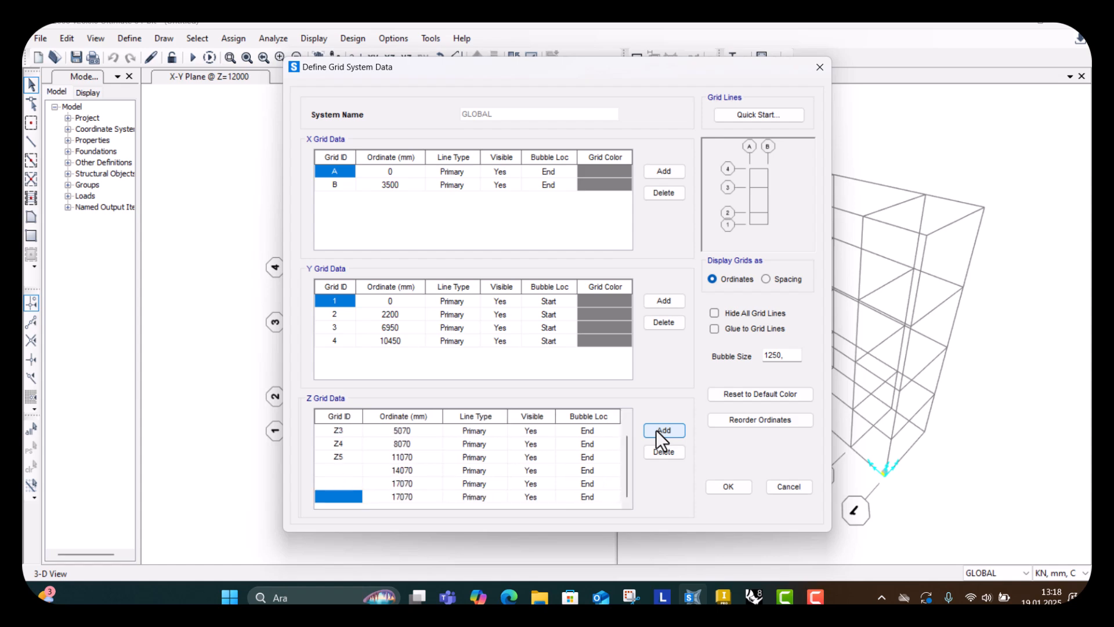
click(656, 430)
scroll(465, 469, up, 1)
scroll(416, 472, down, 1)
scroll(411, 471, up, 1)
click(412, 482)
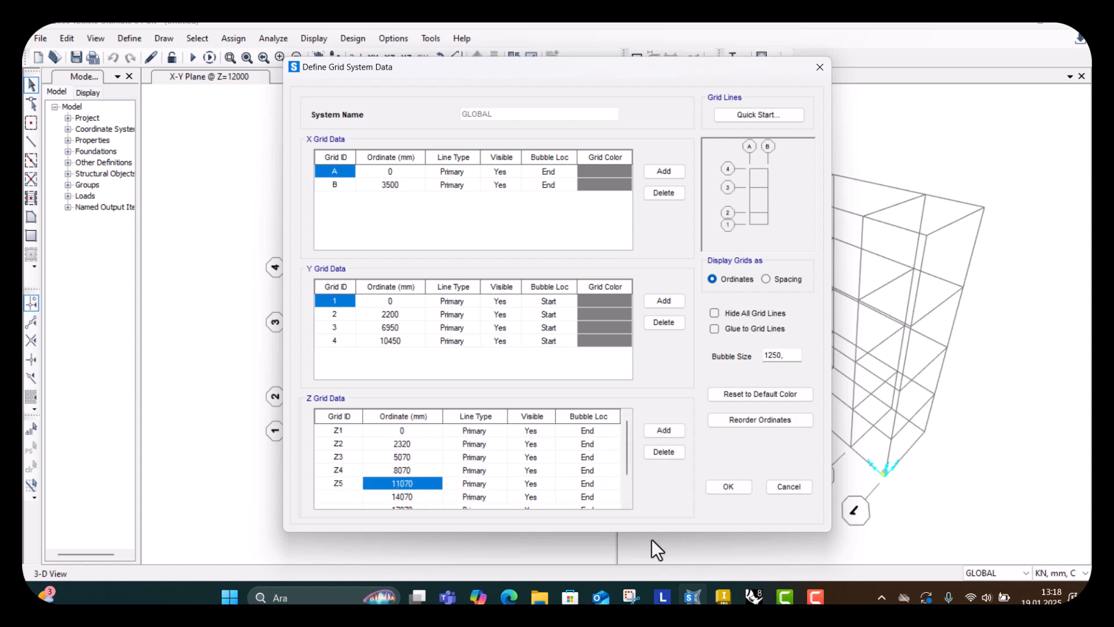
Set the first added Z grid line above Z5 to 11670 mm.
click(756, 598)
scroll(499, 249, down, 2)
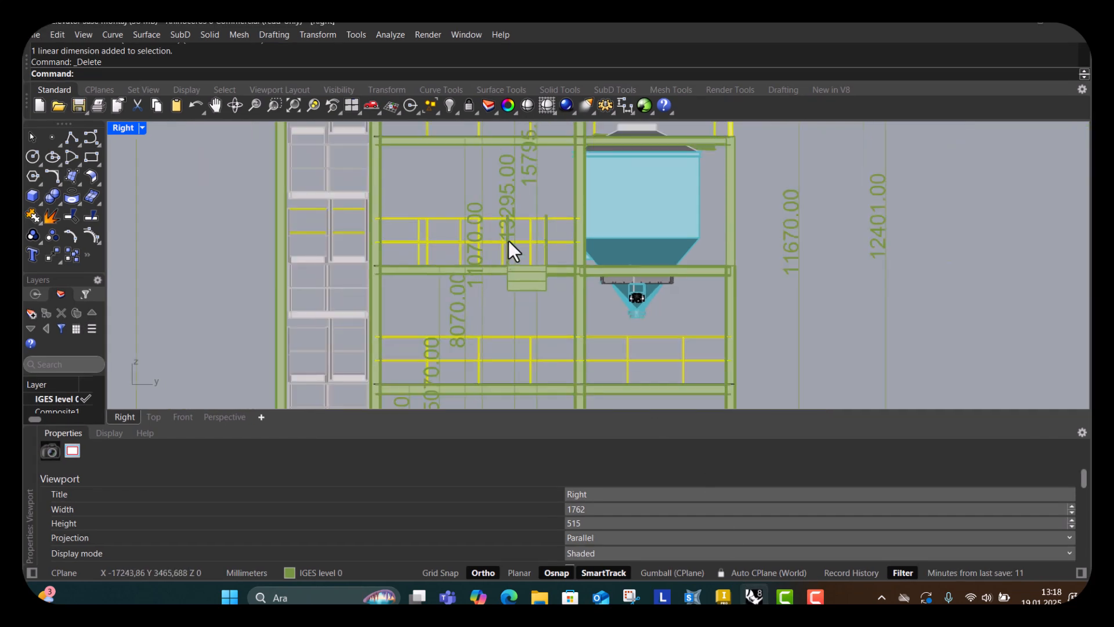
scroll(510, 281, down, 2)
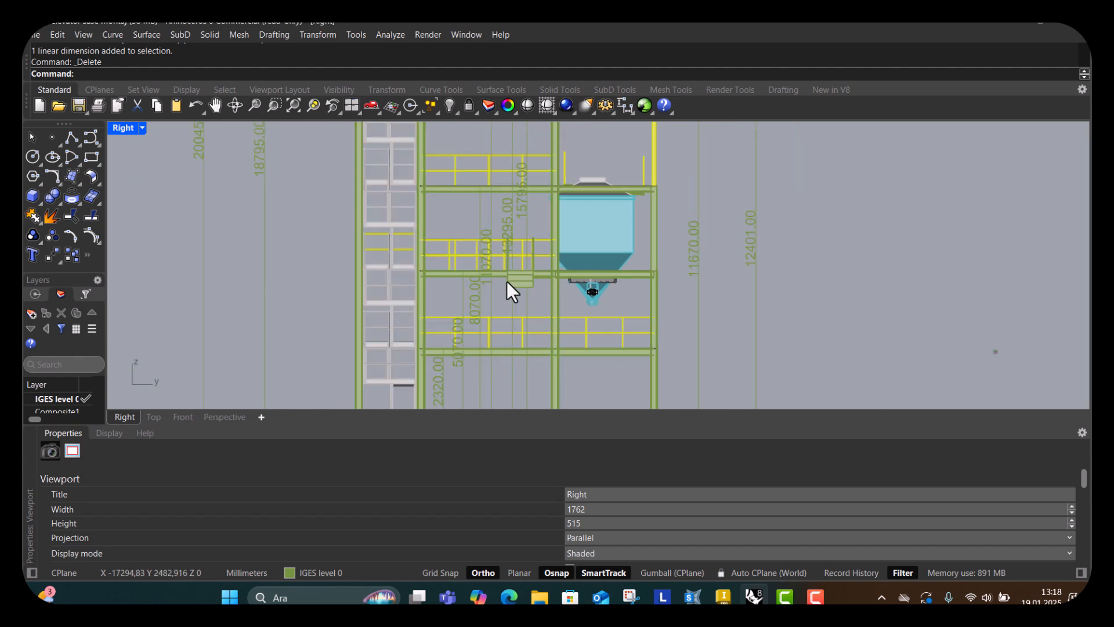
scroll(493, 274, up, 3)
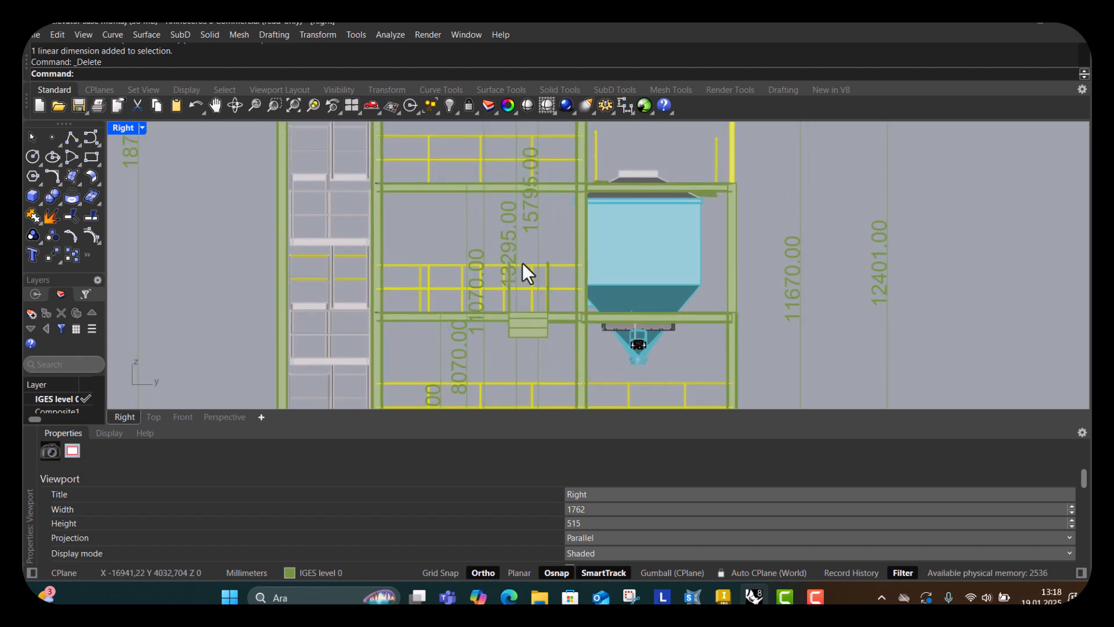
scroll(772, 325, down, 2)
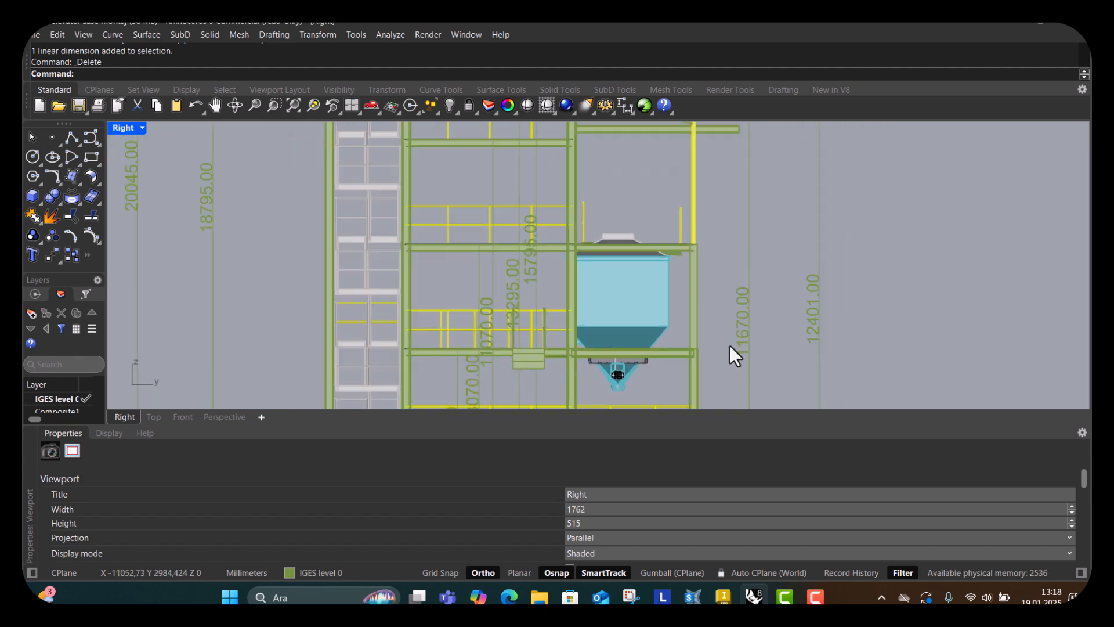
right_drag(750, 335, 709, 312)
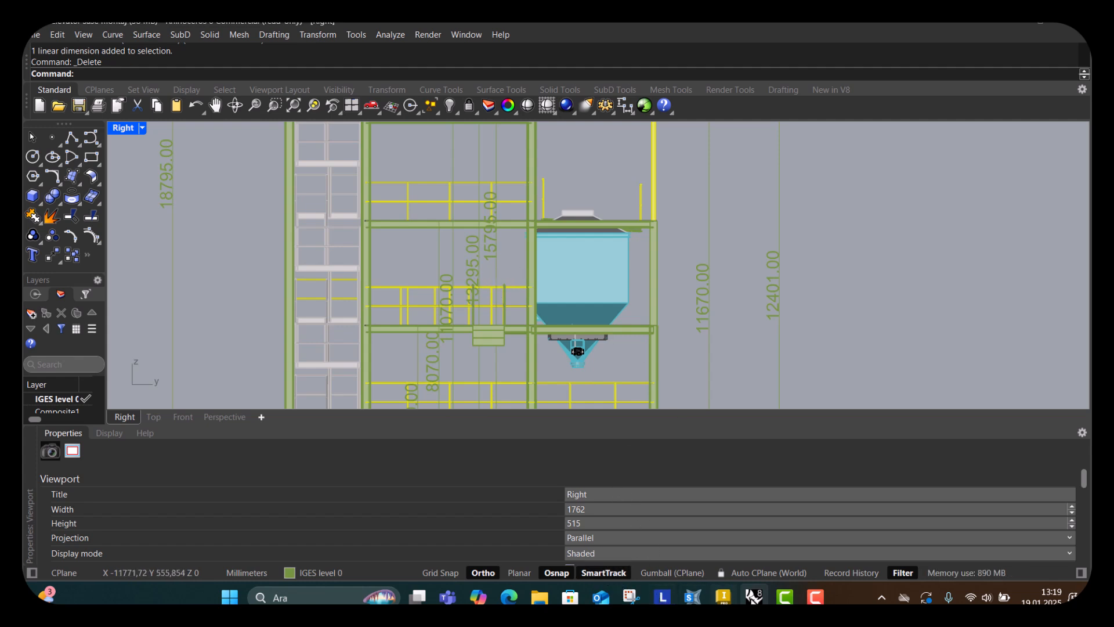
click(690, 598)
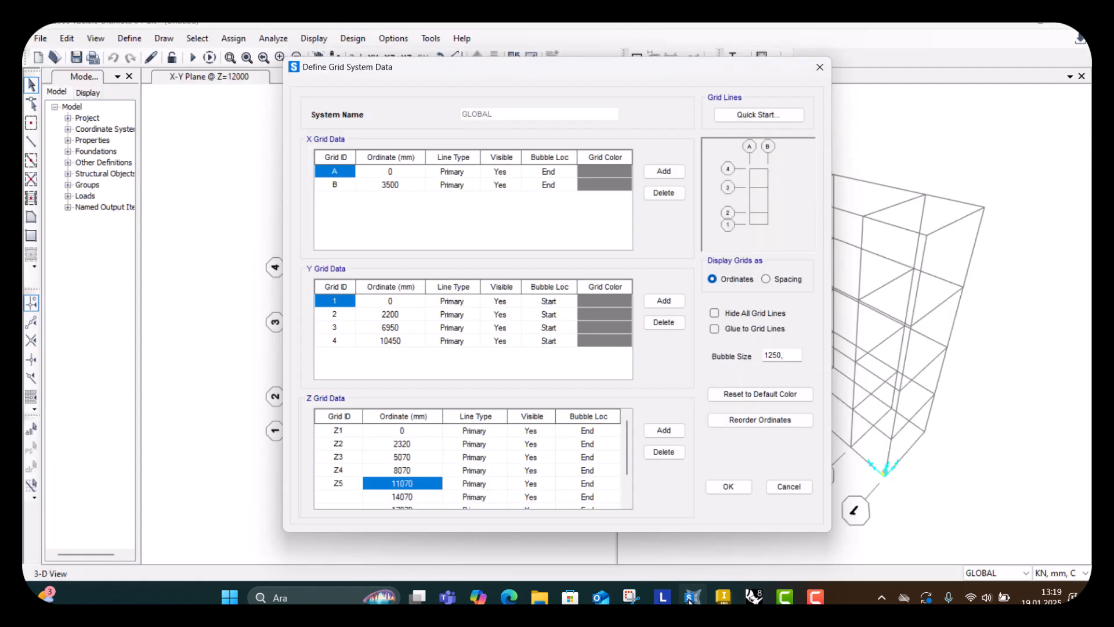
click(412, 495)
text(11)
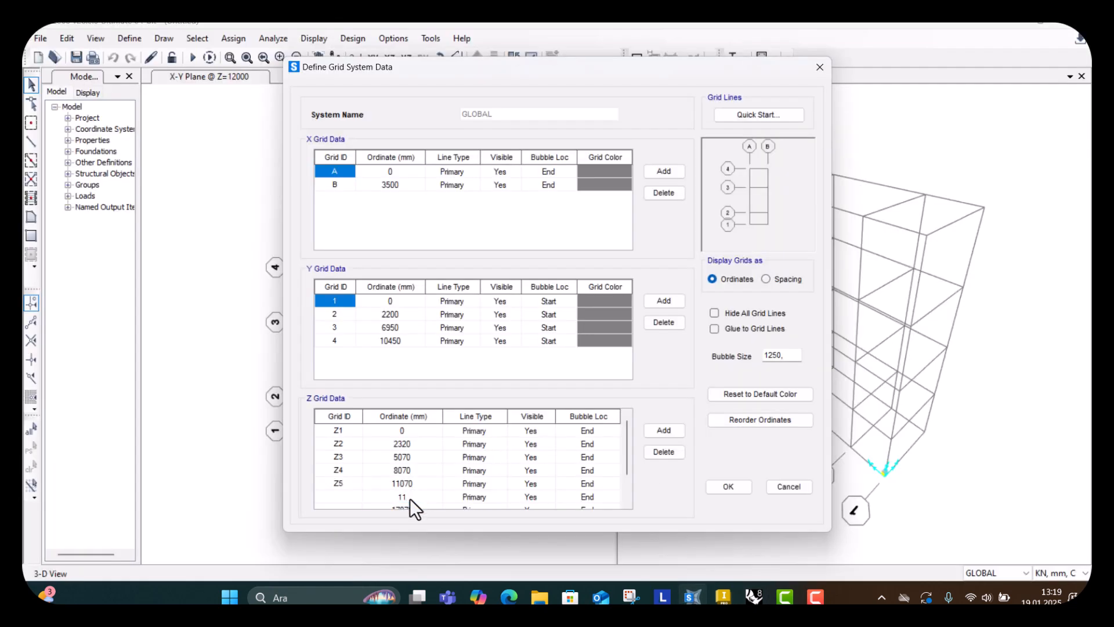
text(670)
key(Return)
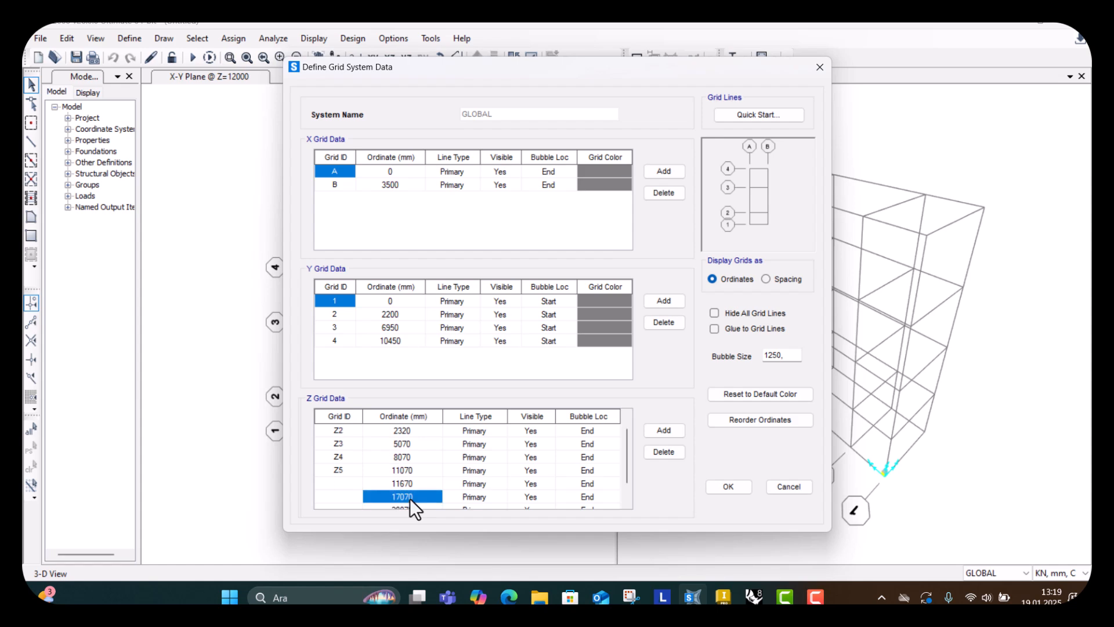
Examine the frame's upper levels and overall height dimensions in Rhino's Right view.
click(753, 598)
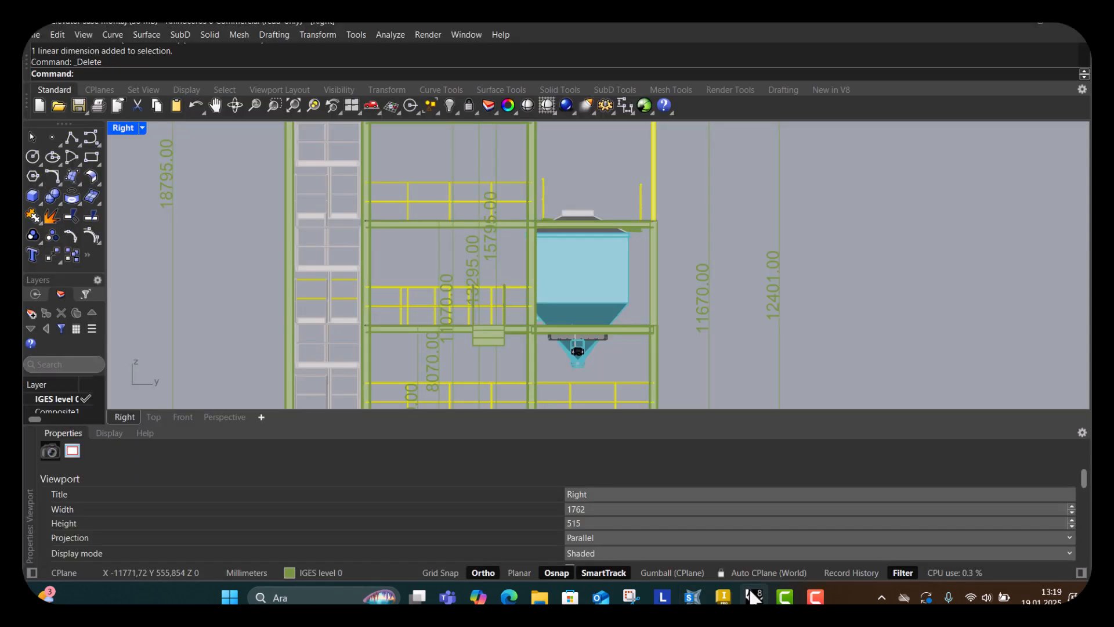
scroll(571, 268, down, 4)
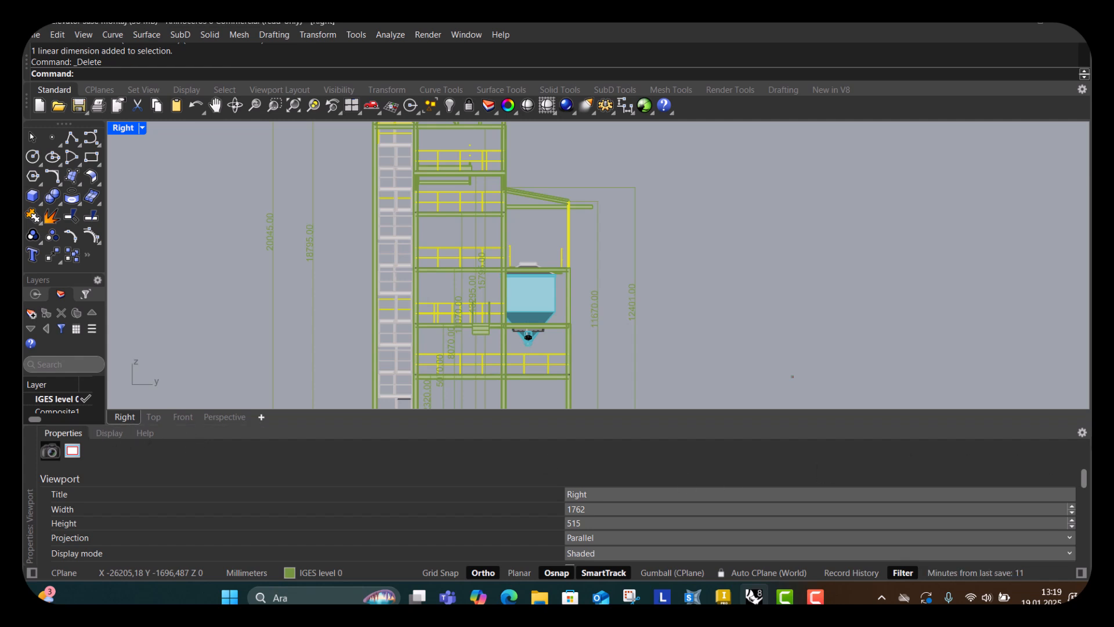
right_click(975, 444)
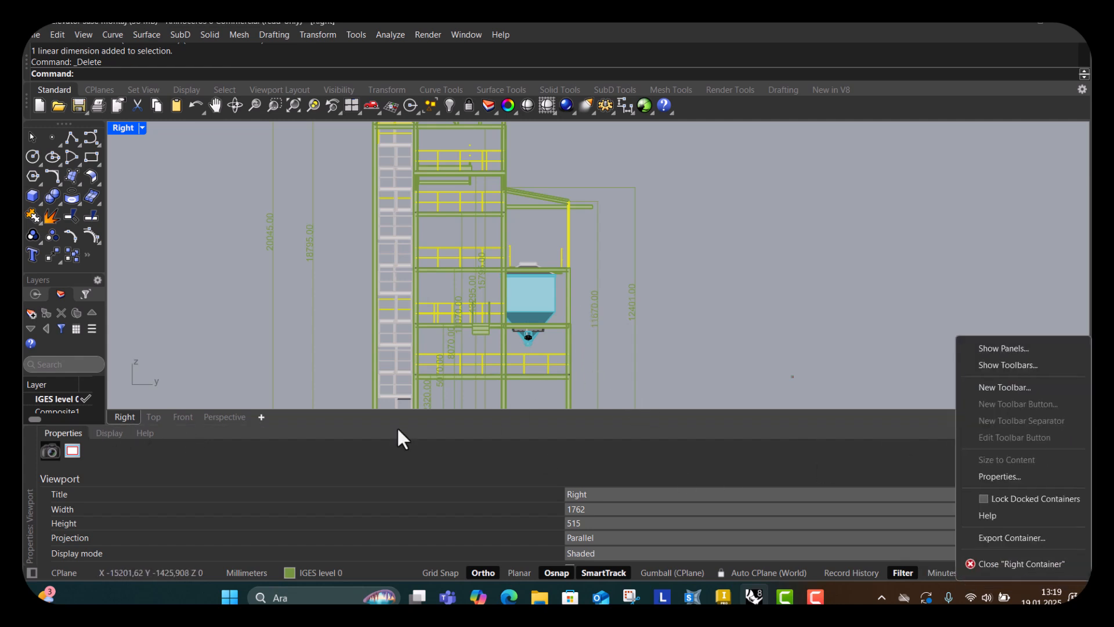
click(319, 439)
drag(299, 425, 300, 500)
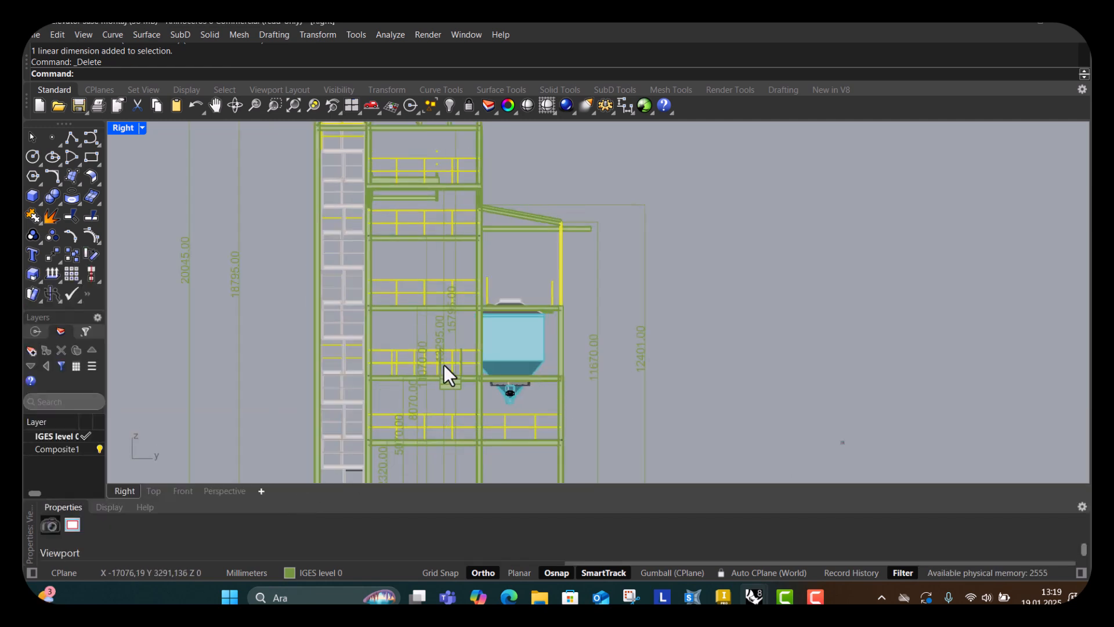
scroll(452, 350, up, 2)
scroll(469, 292, down, 2)
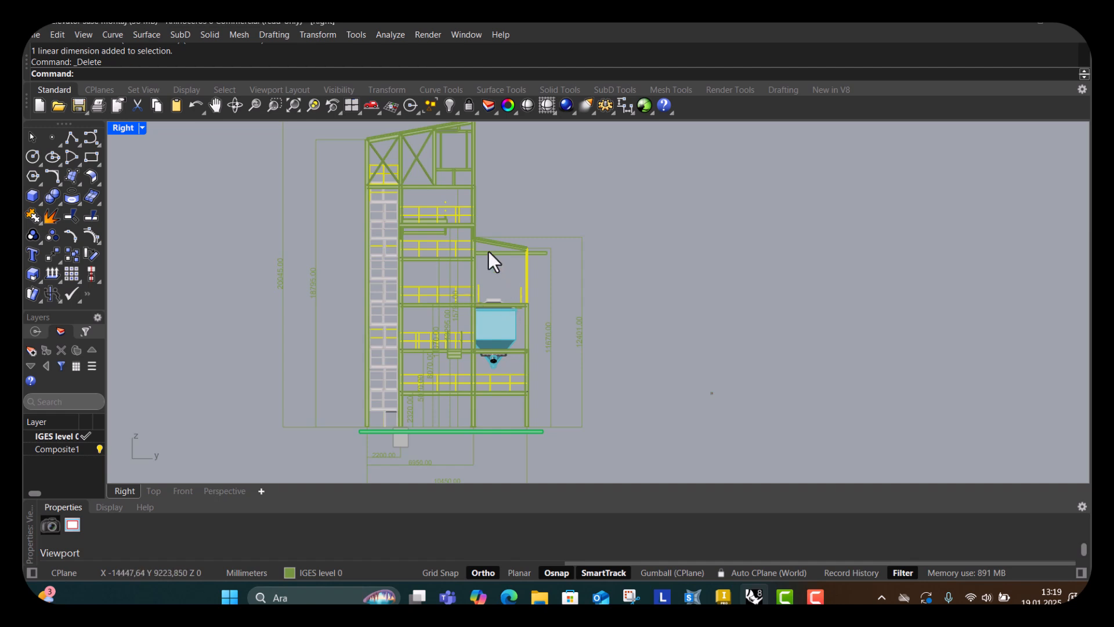
scroll(292, 314, down, 2)
scroll(280, 279, up, 10)
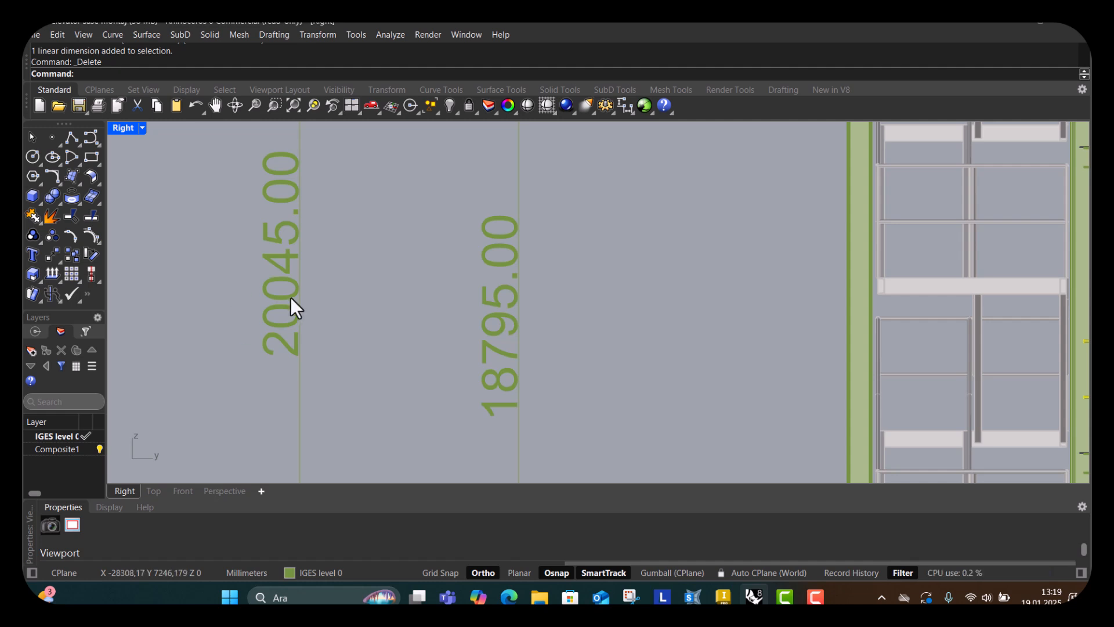
scroll(406, 279, down, 3)
scroll(405, 280, down, 3)
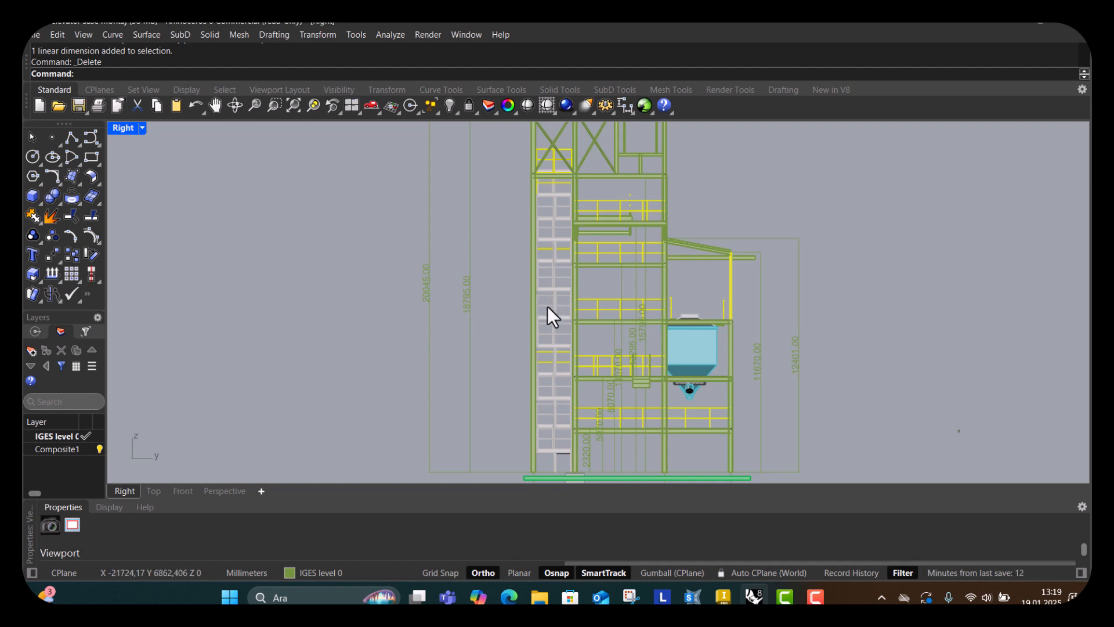
scroll(566, 313, up, 1)
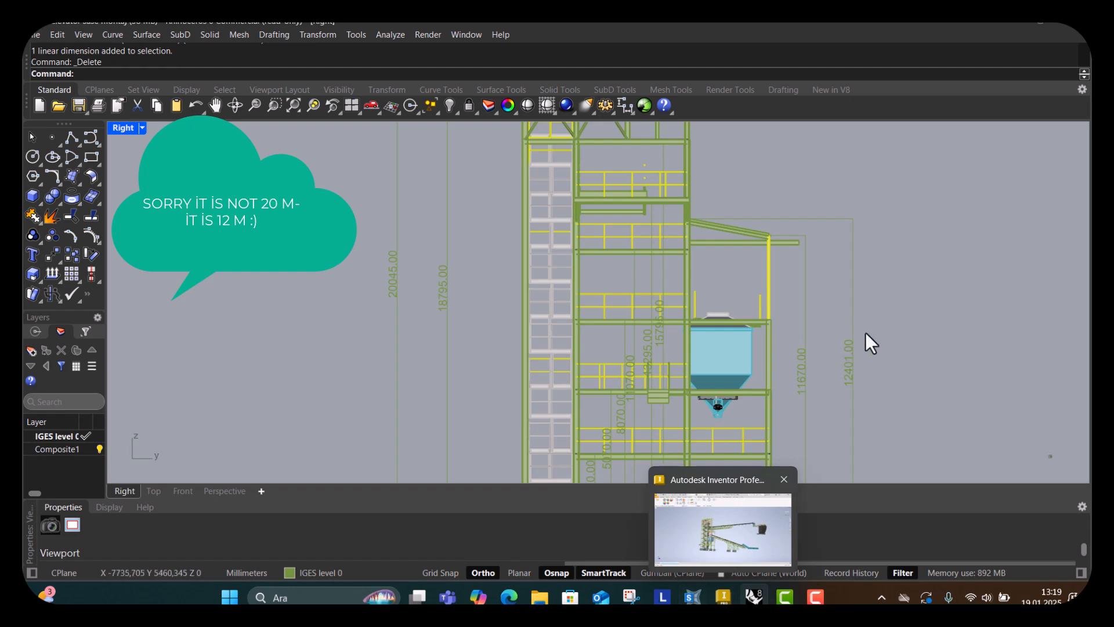
scroll(865, 332, down, 1)
click(692, 597)
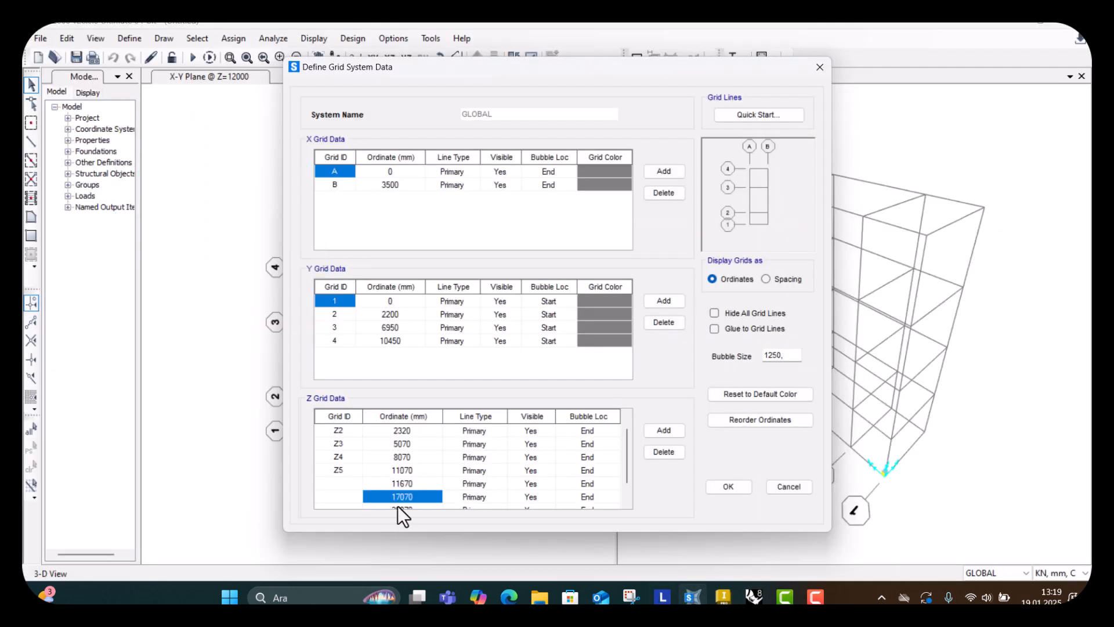
Set the next added Z grid line to 12000 mm.
text(12000)
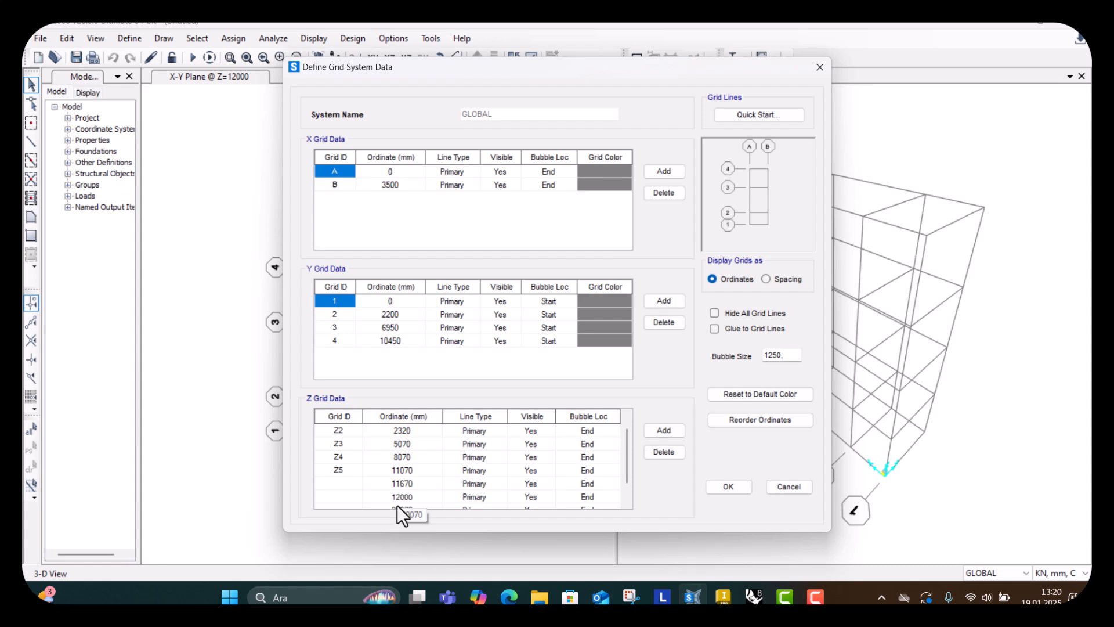
click(332, 484)
scroll(332, 479, down, 1)
scroll(332, 479, down, 1)
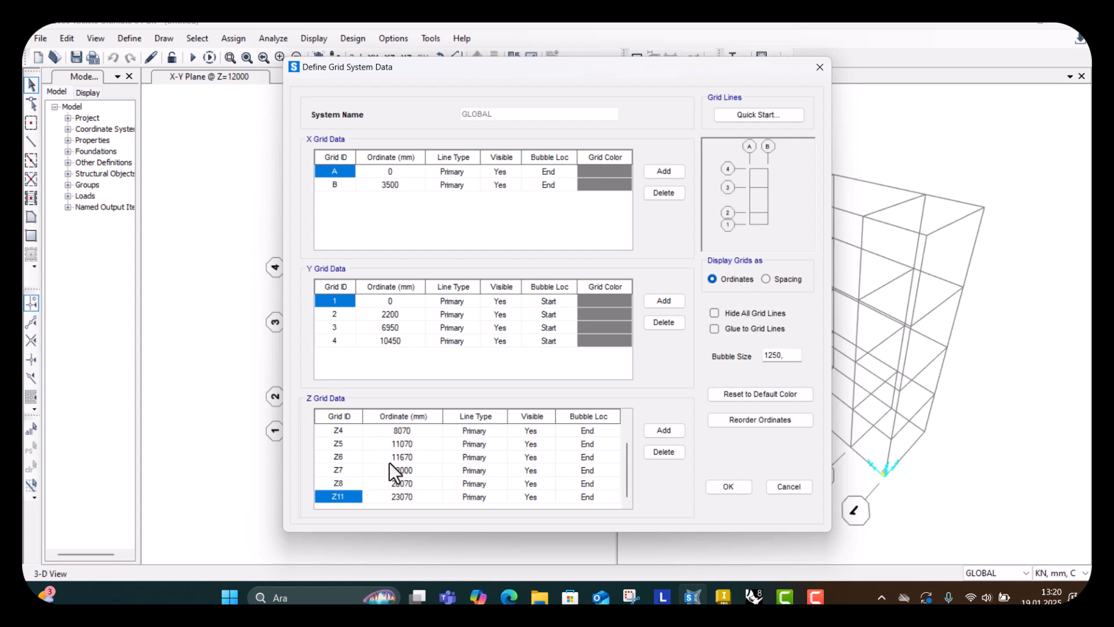
scroll(406, 479, up, 1)
scroll(405, 479, down, 1)
click(415, 470)
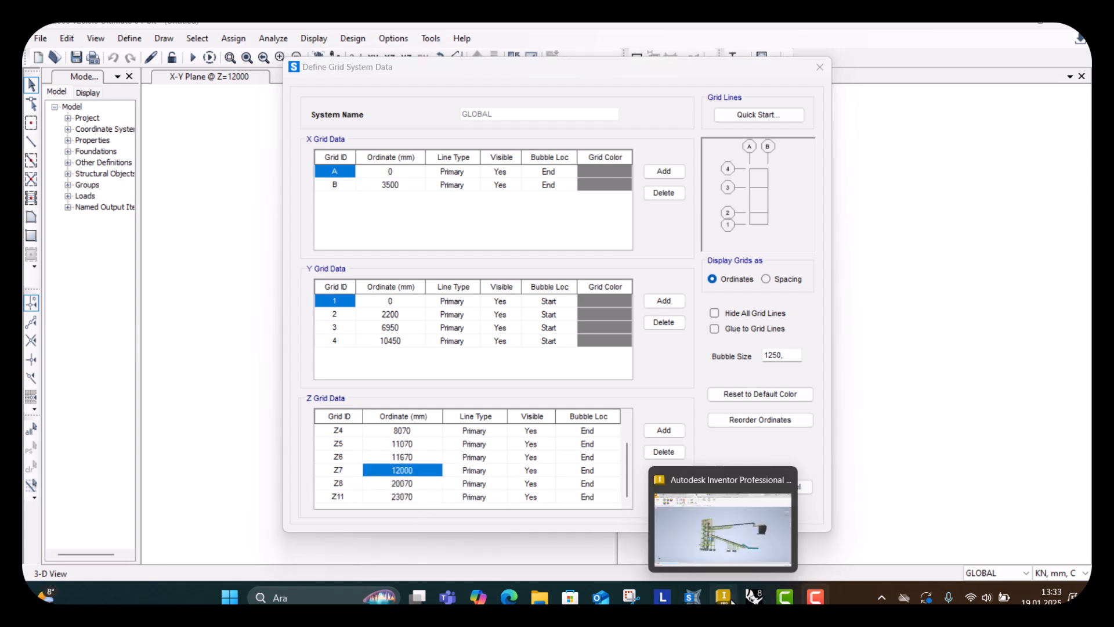
click(754, 597)
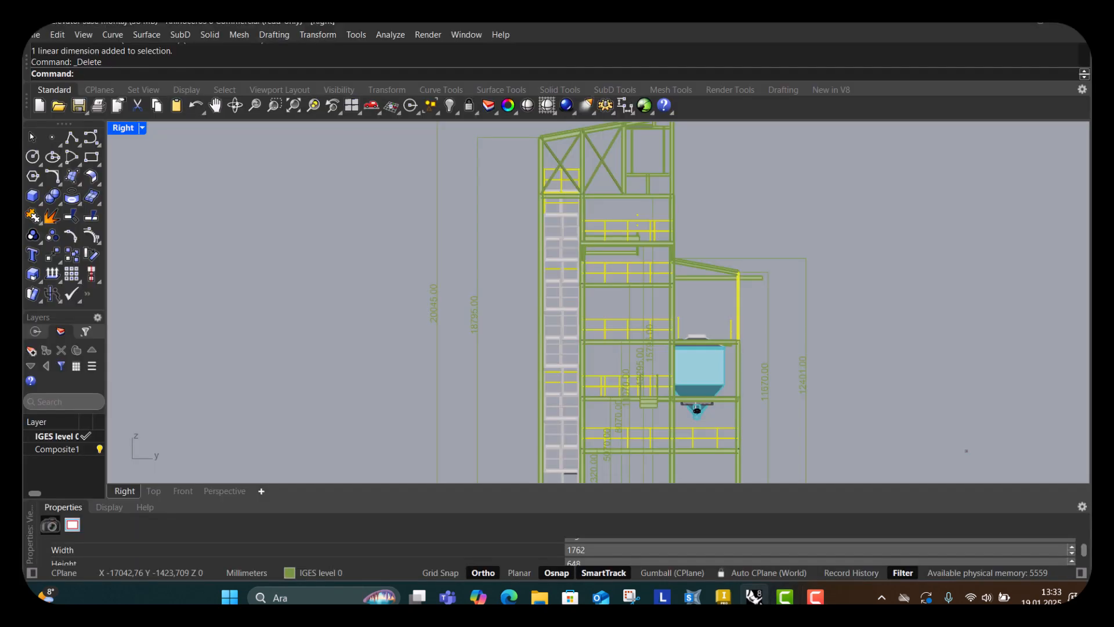
Set the next added Z grid line, above 12000 mm, to 12400 mm.
scroll(645, 355, up, 5)
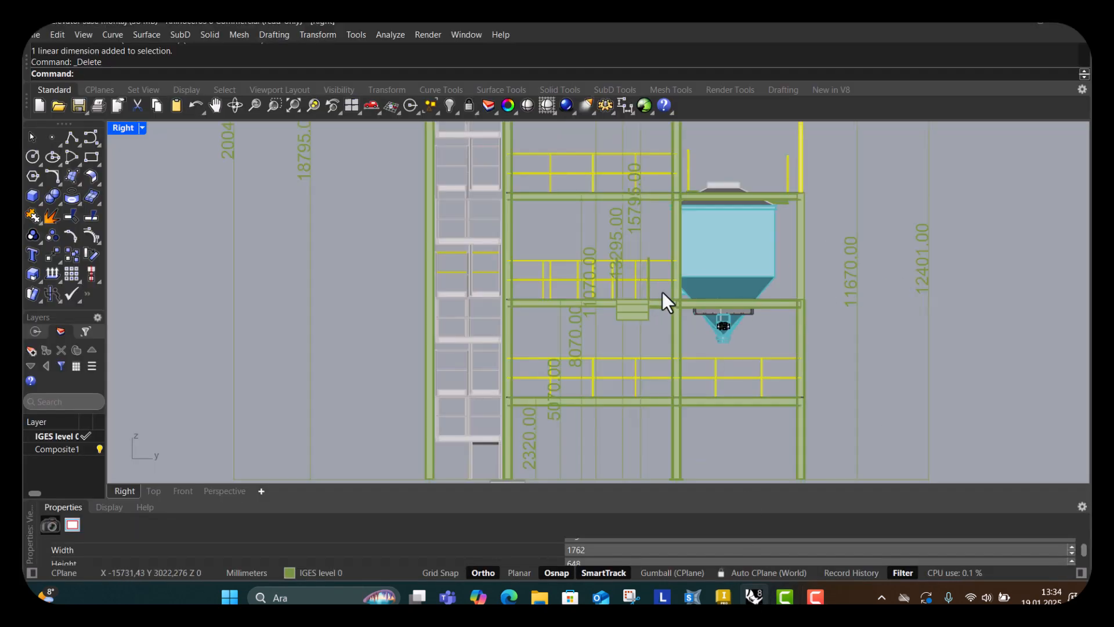
right_drag(616, 273, 623, 307)
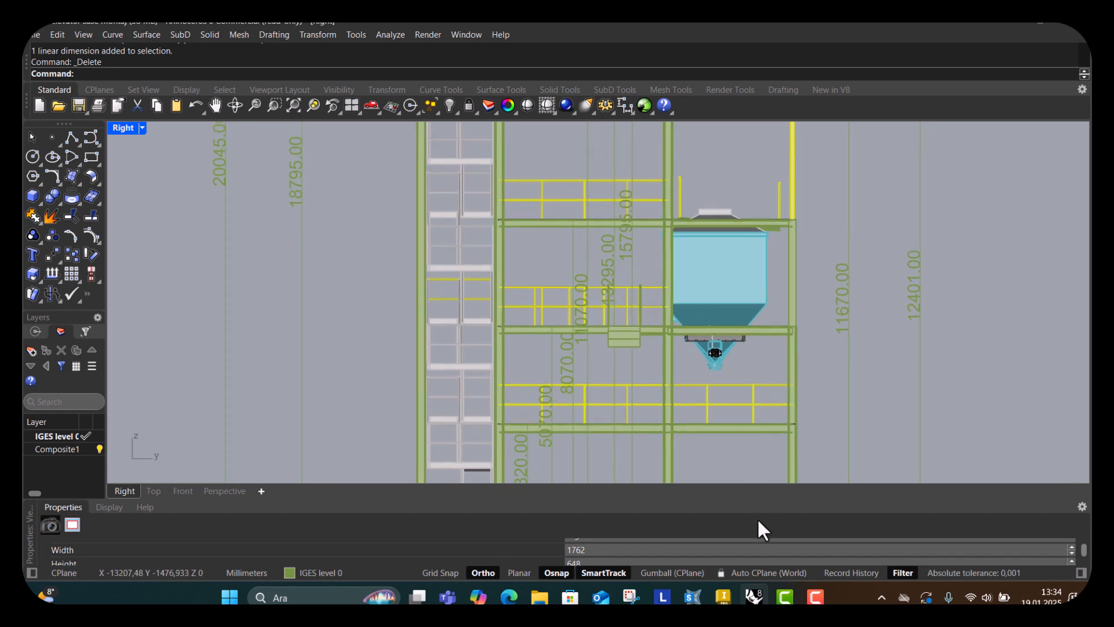
click(693, 598)
click(394, 485)
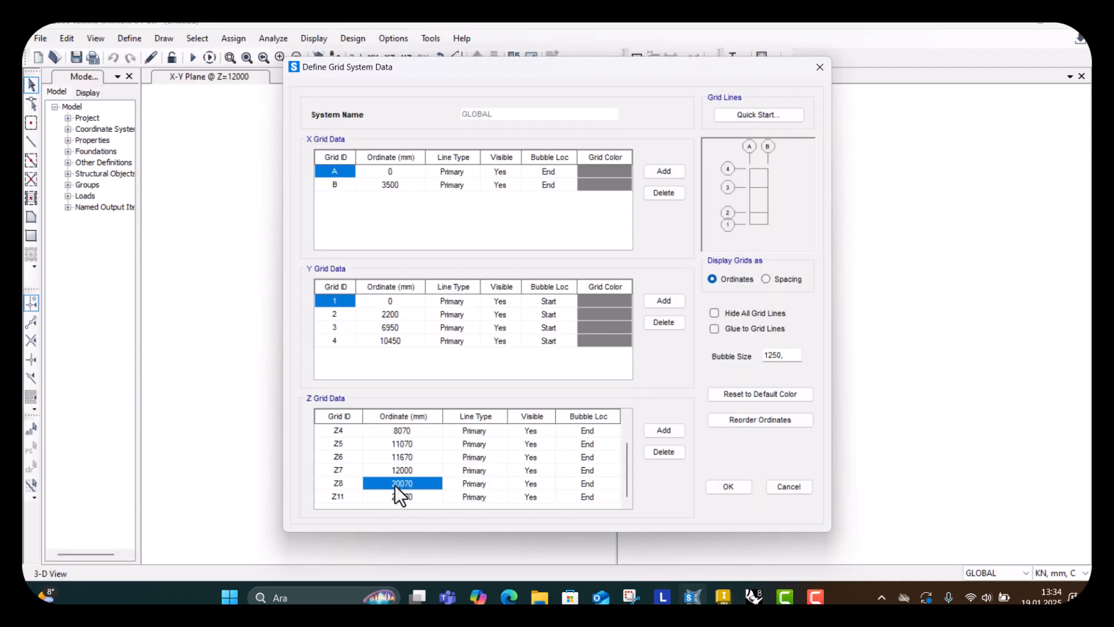
text(12400)
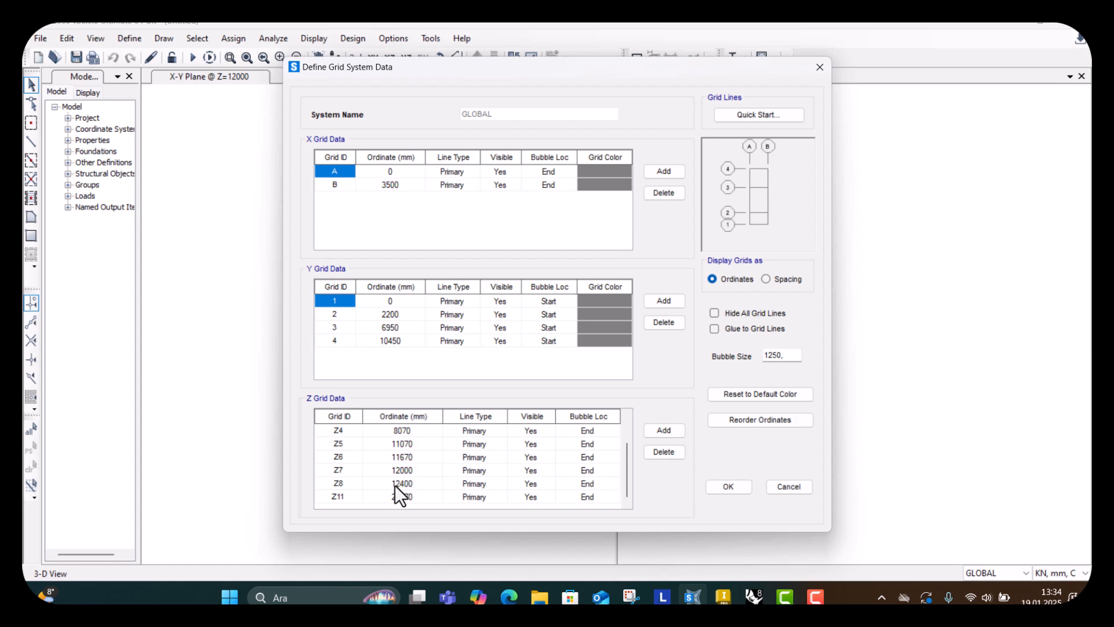
key(Return)
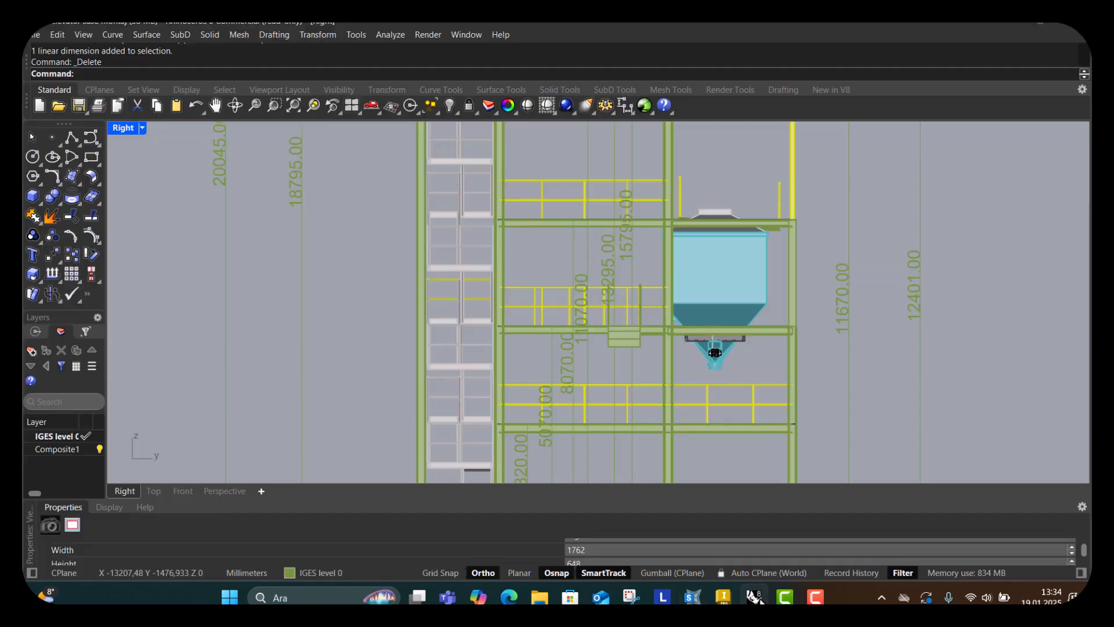
Set the Z9 grid line's ordinate to 13295 mm, matching the frame's dimension.
click(754, 597)
scroll(599, 319, up, 4)
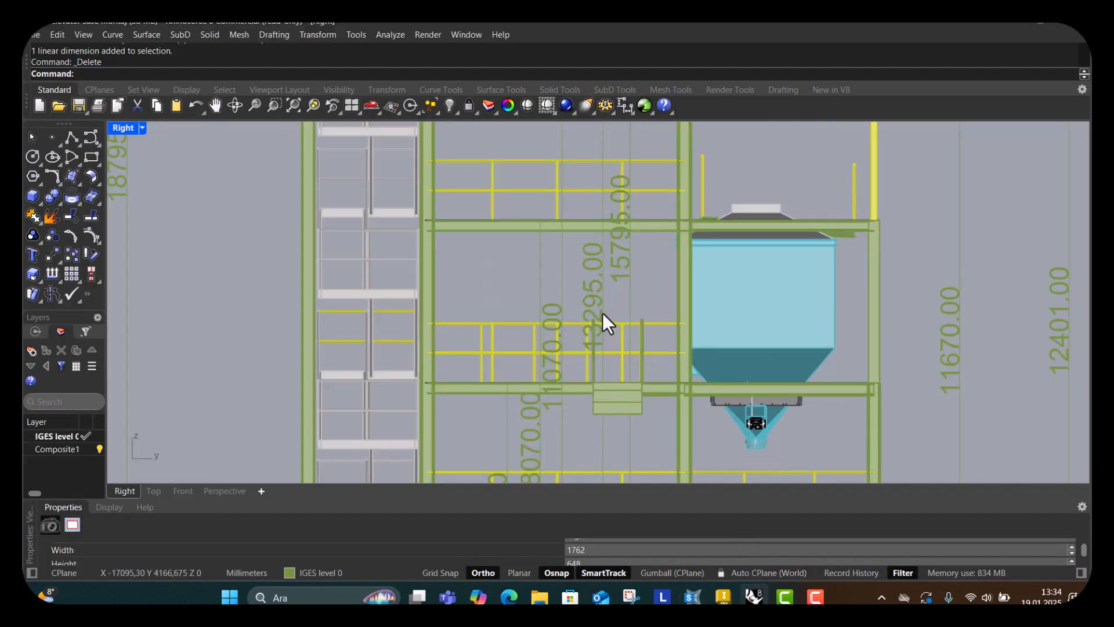
scroll(599, 346, up, 1)
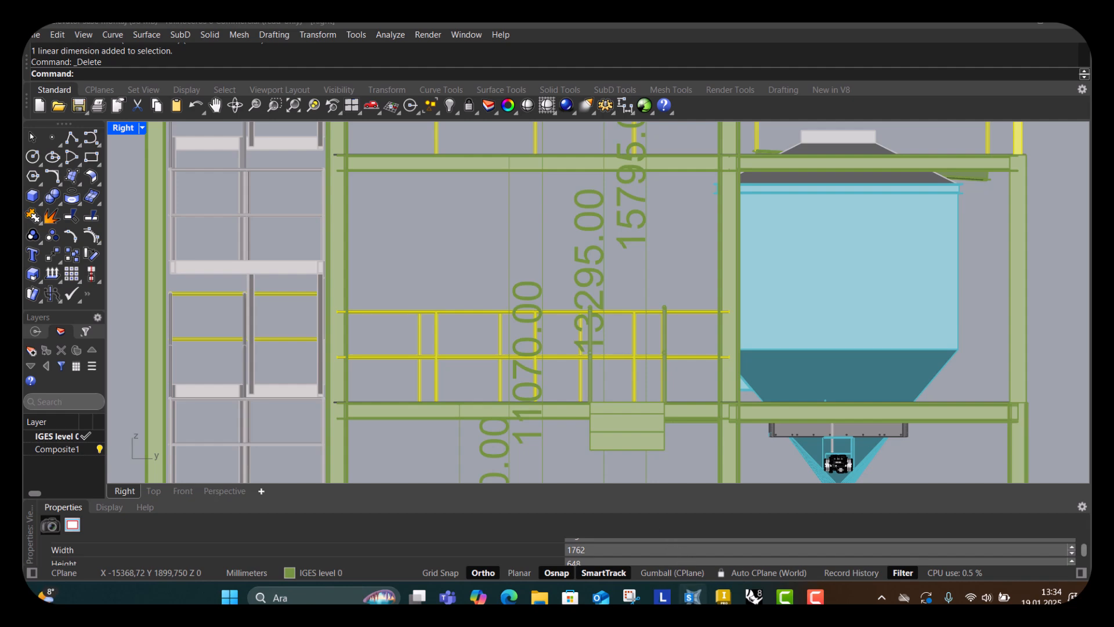
click(693, 597)
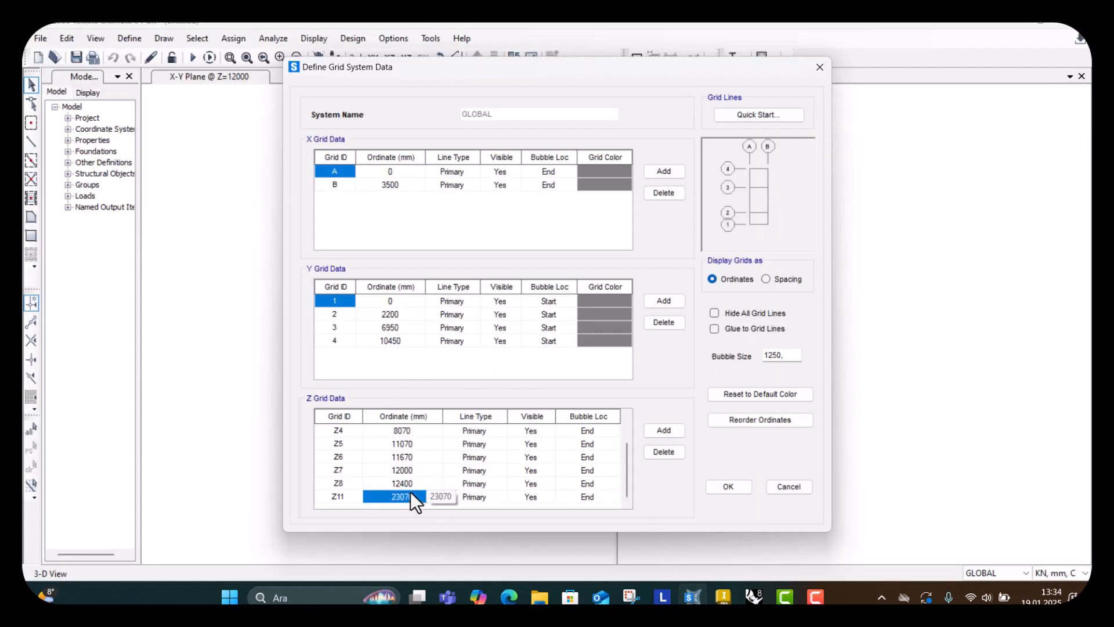
scroll(412, 489, up, 1)
scroll(413, 488, down, 1)
text(13295)
key(Return)
click(347, 495)
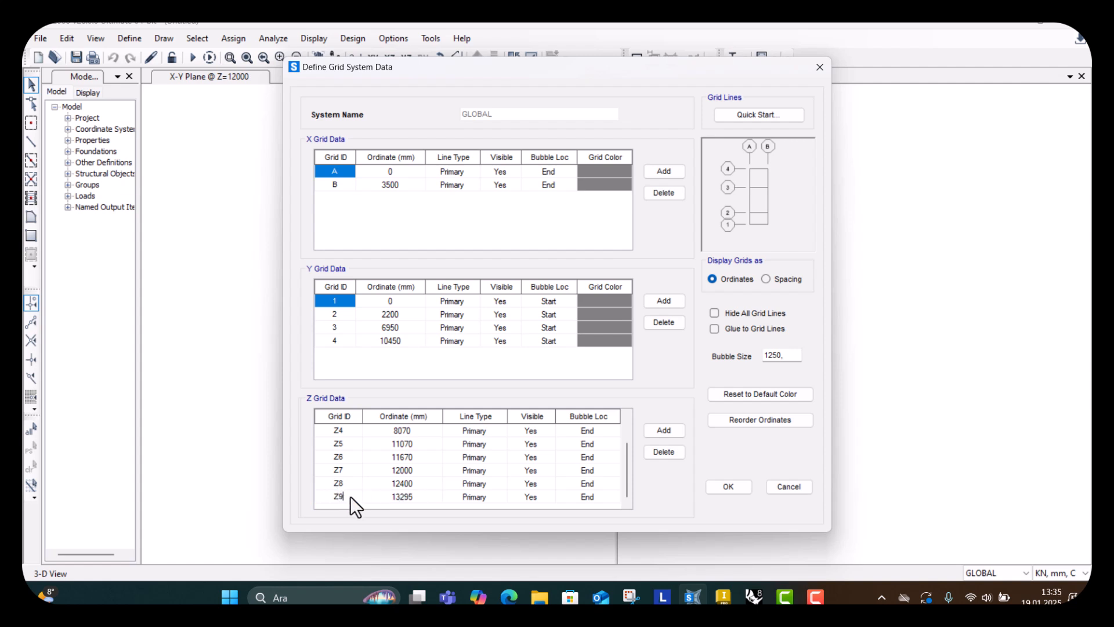
Add two more Z grid lines and set the first of them to 15795 mm.
click(659, 430)
click(659, 429)
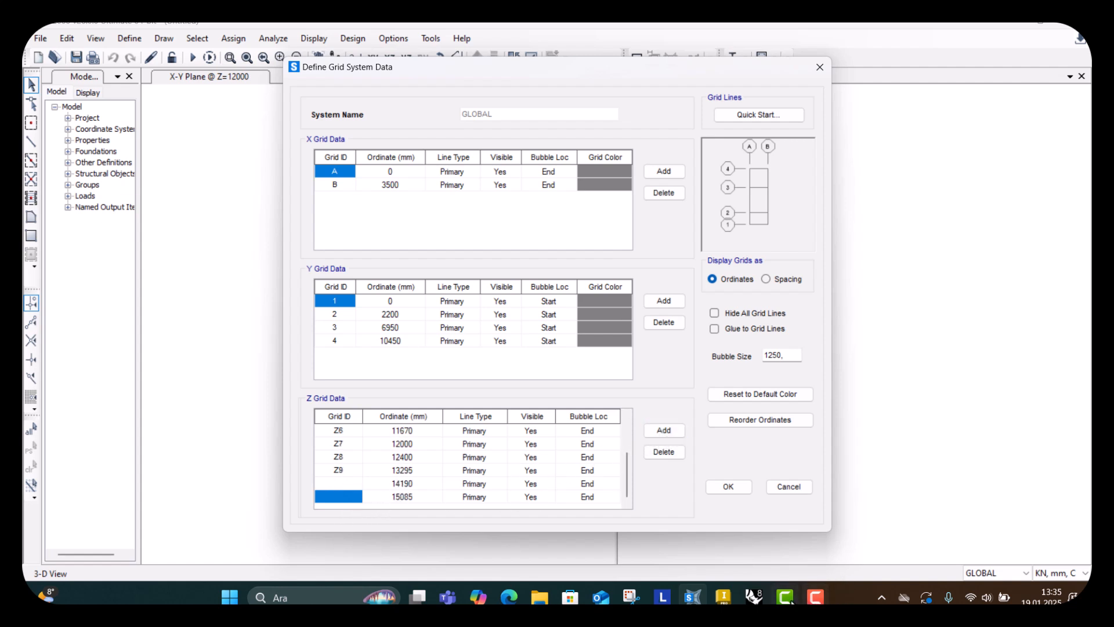
mouse_move(753, 596)
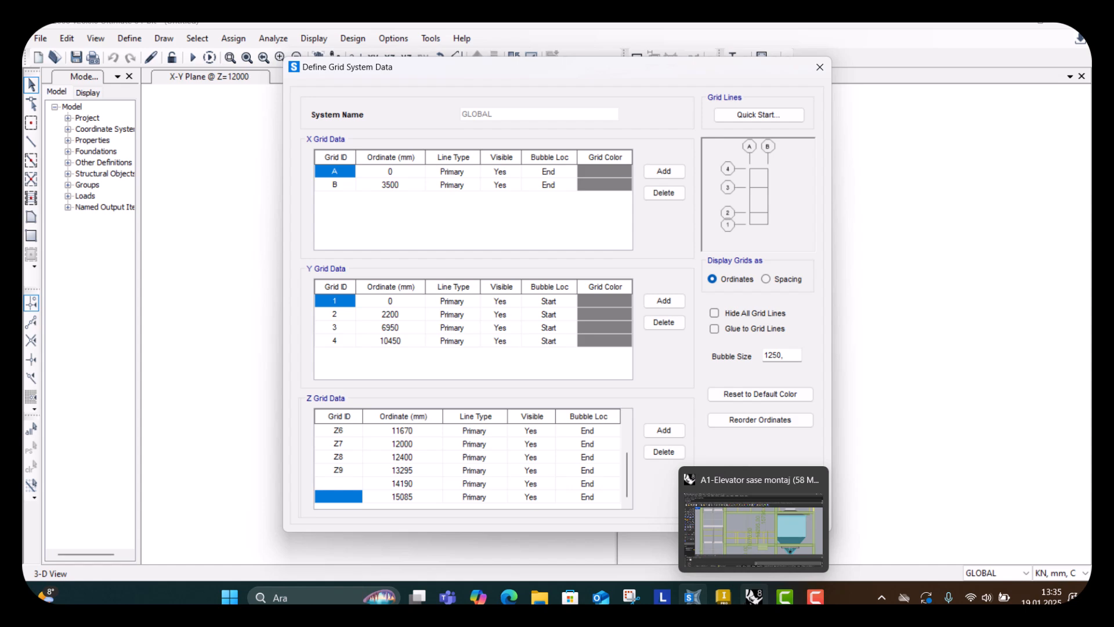
click(751, 538)
scroll(574, 370, down, 3)
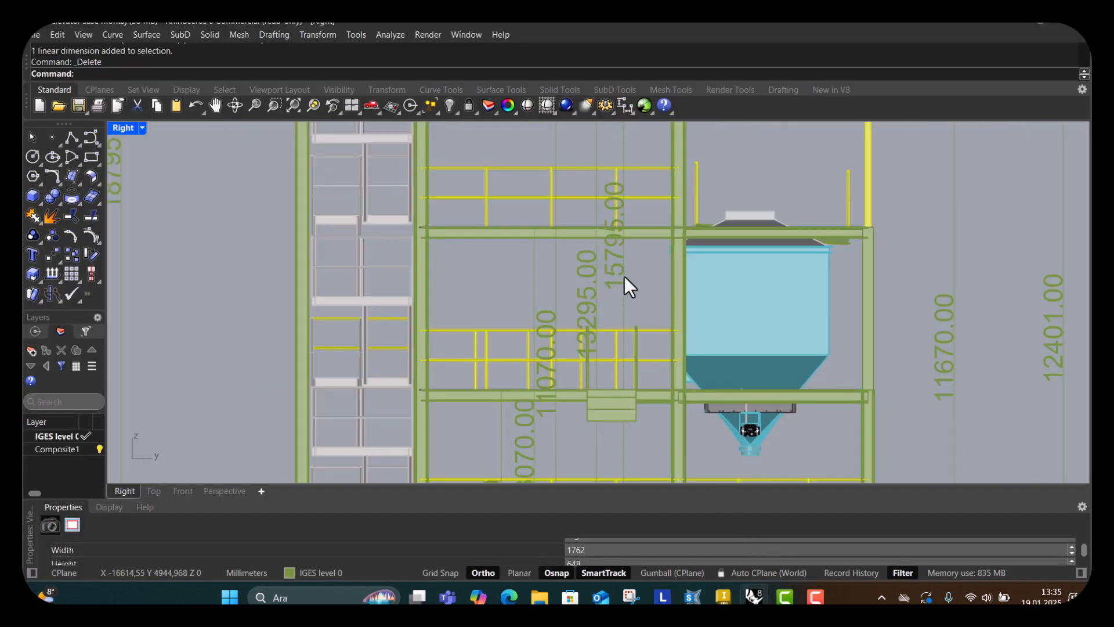
scroll(562, 313, down, 3)
scroll(540, 307, up, 5)
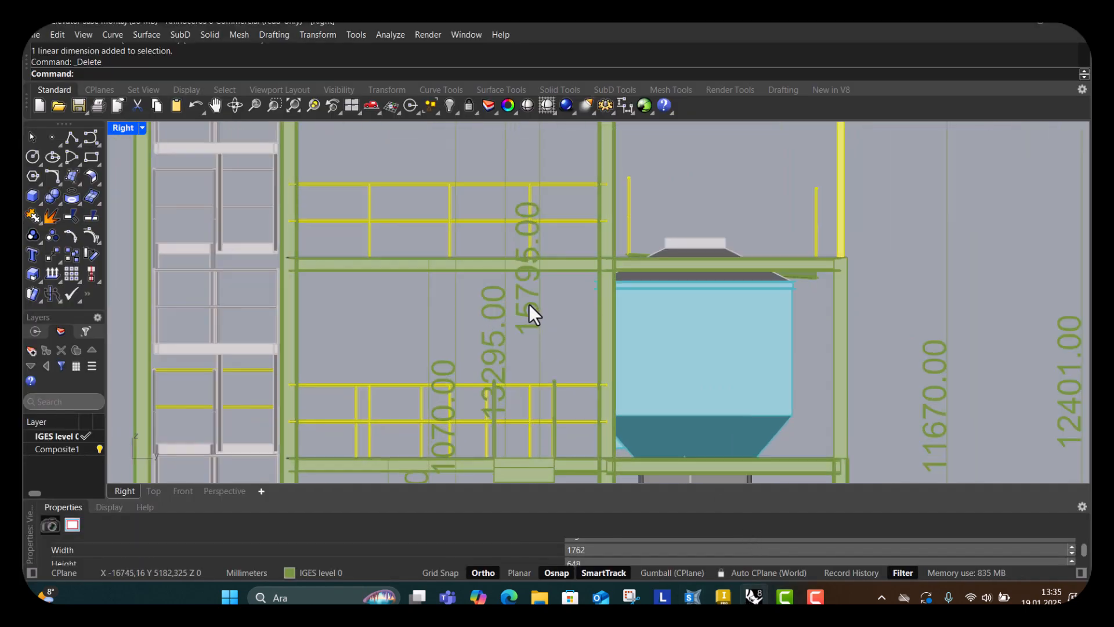
right_drag(528, 313, 517, 330)
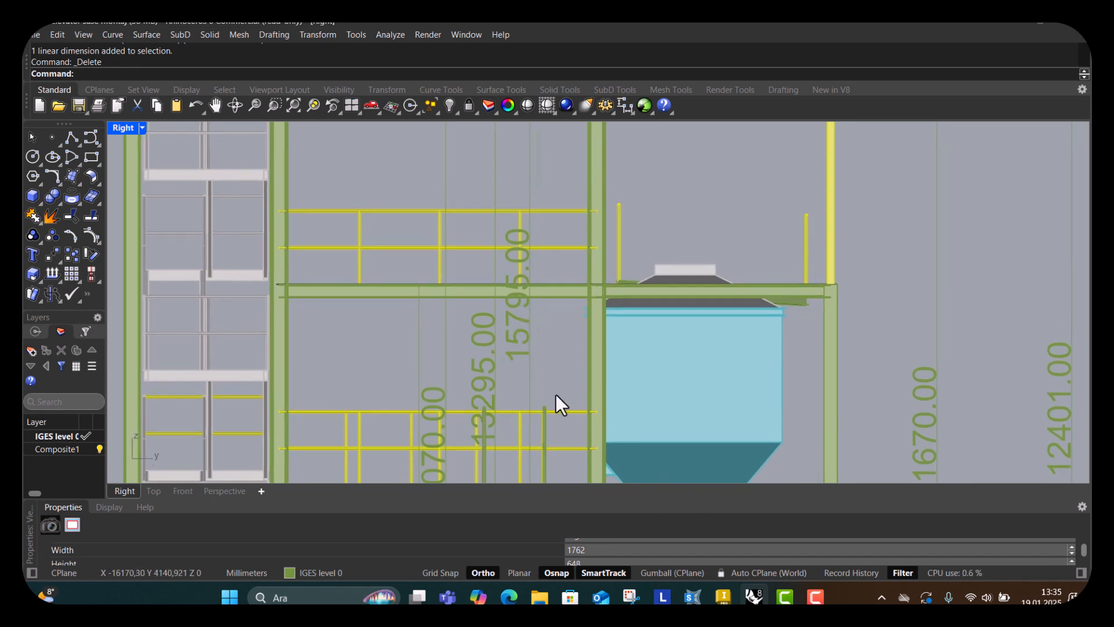
mouse_move(722, 597)
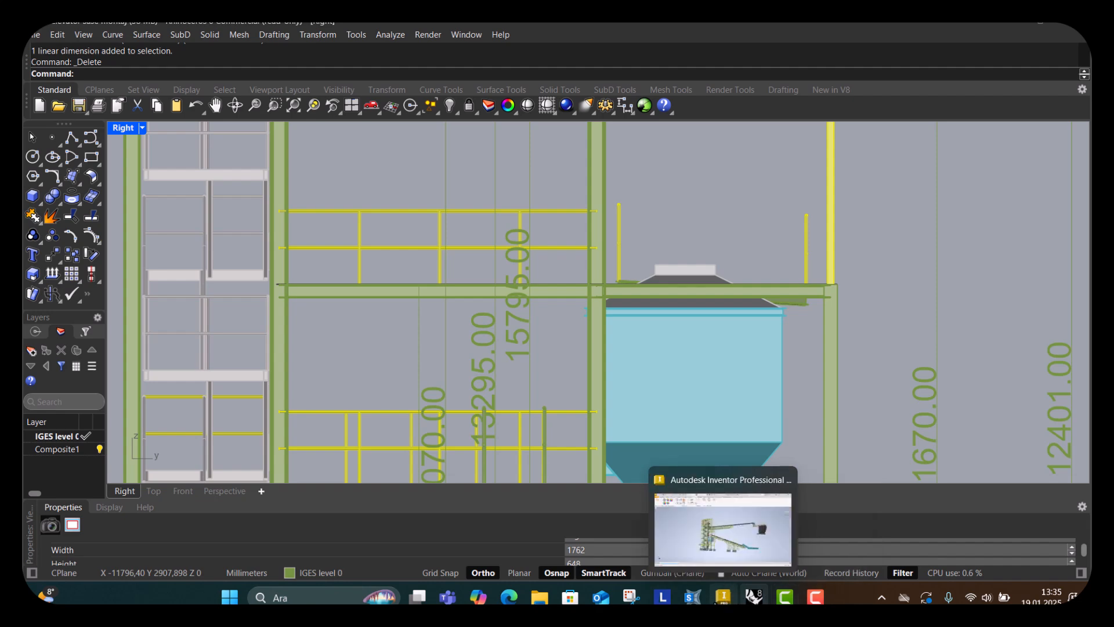
click(692, 596)
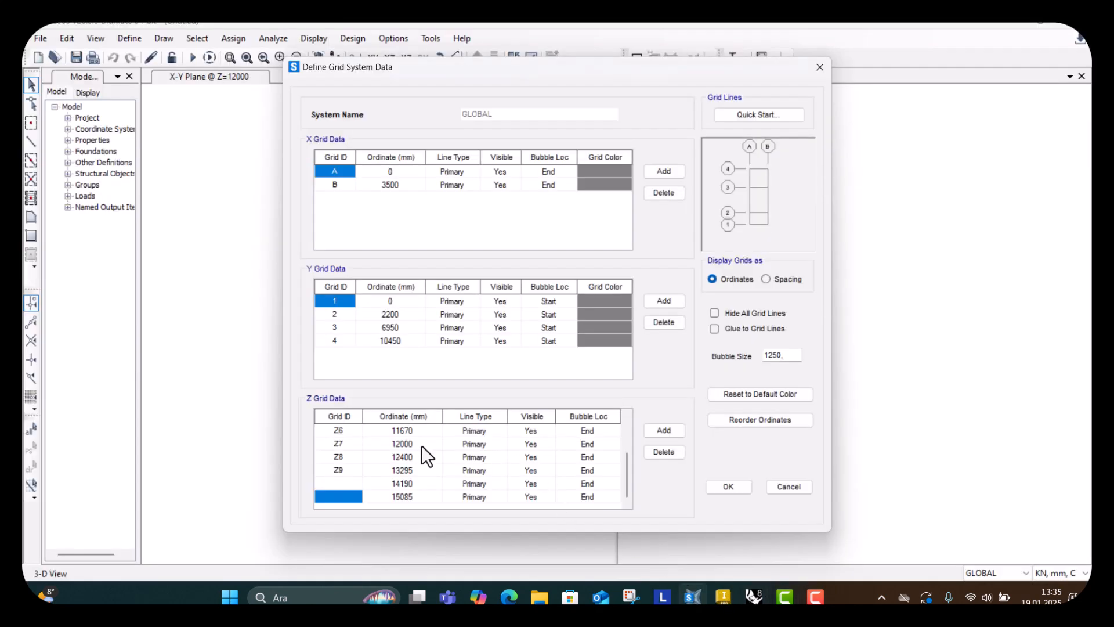
click(407, 486)
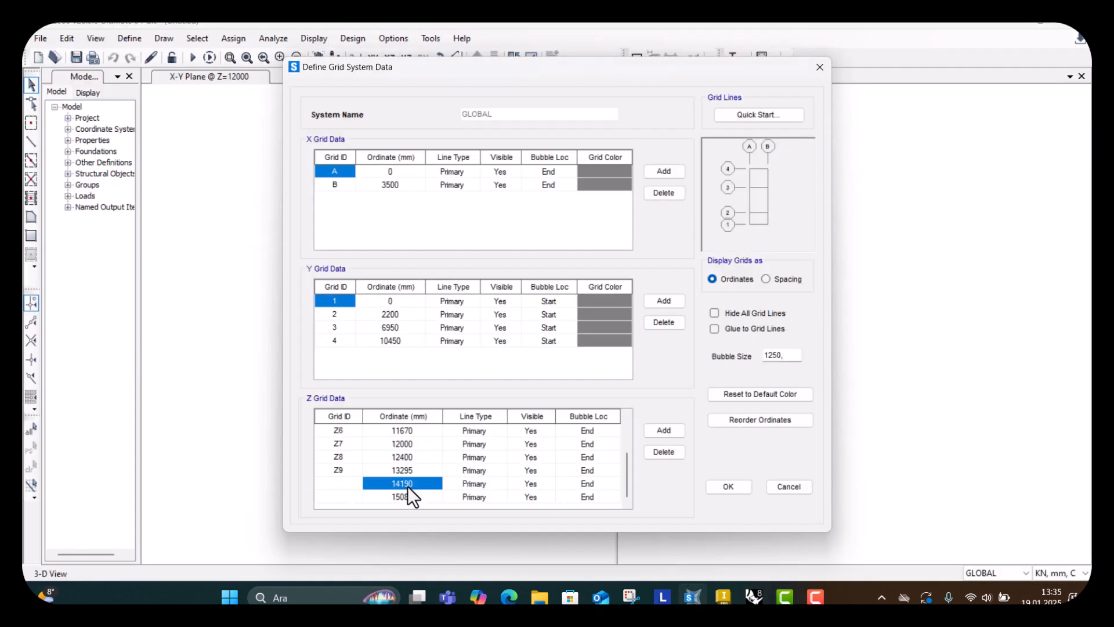
text(15795)
key(Return)
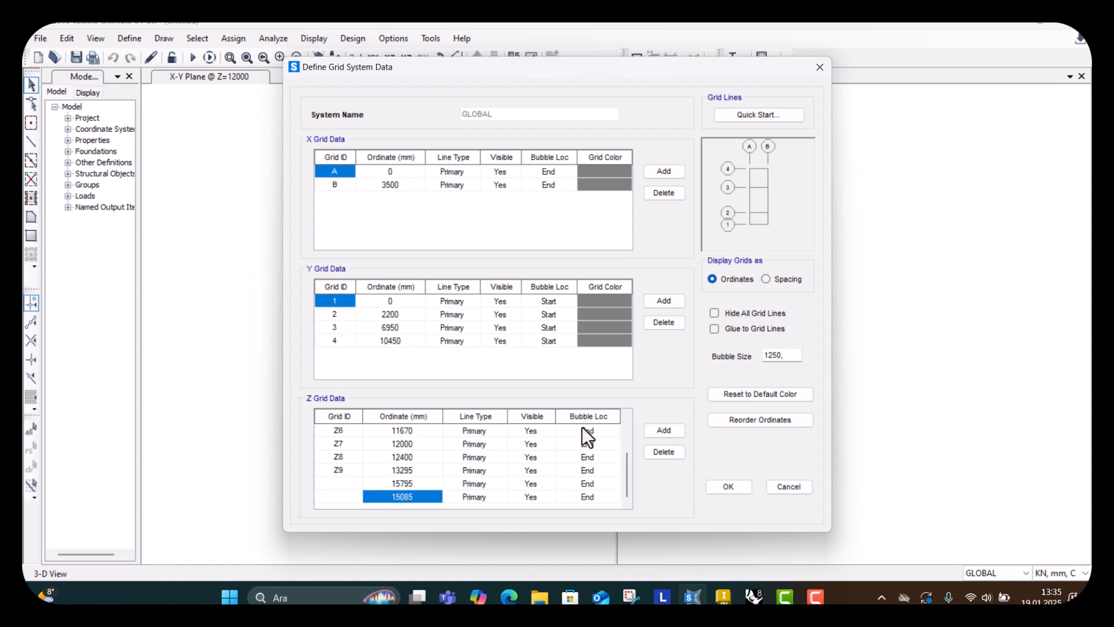
Set the following Z grid line to 18795 mm and add one more Z grid line.
click(754, 597)
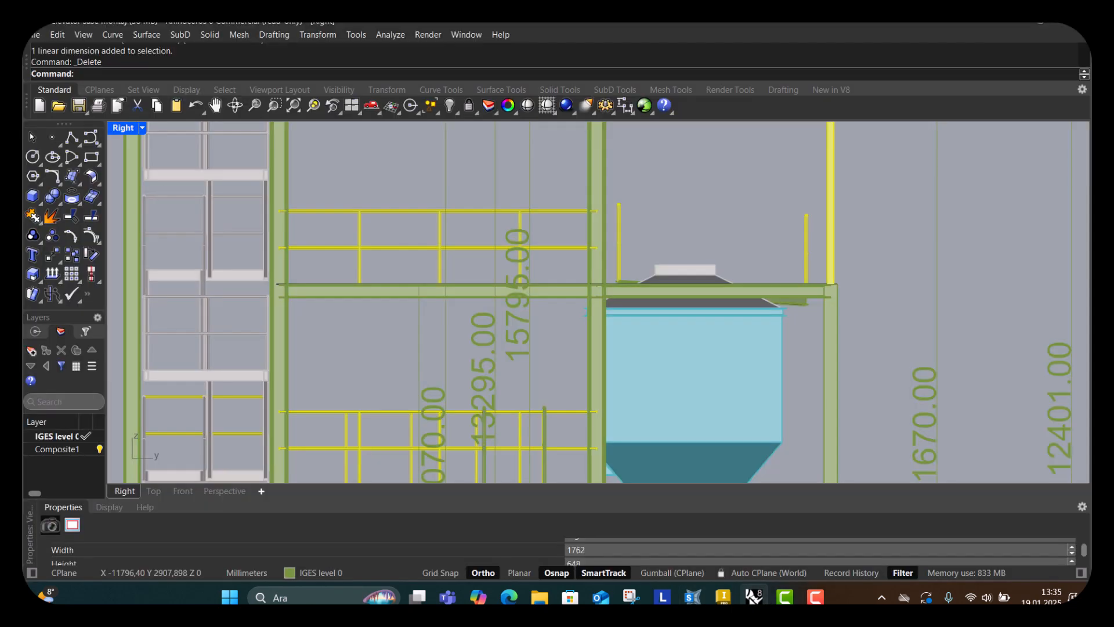
scroll(508, 315, down, 3)
right_drag(547, 346, 574, 299)
scroll(381, 352, up, 4)
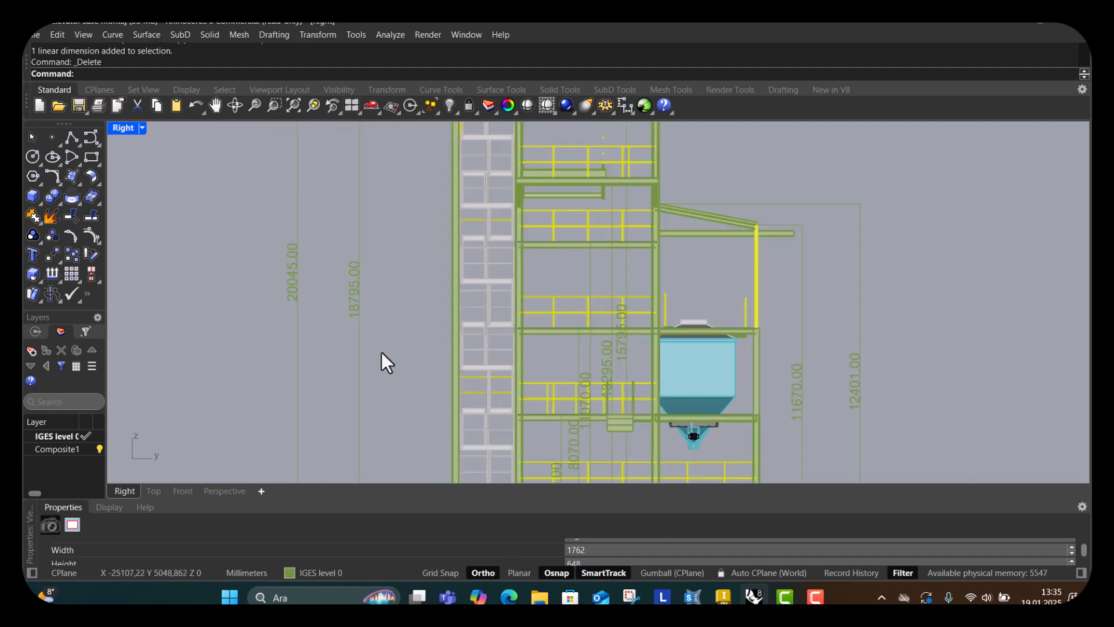
right_drag(395, 355, 417, 311)
mouse_move(754, 597)
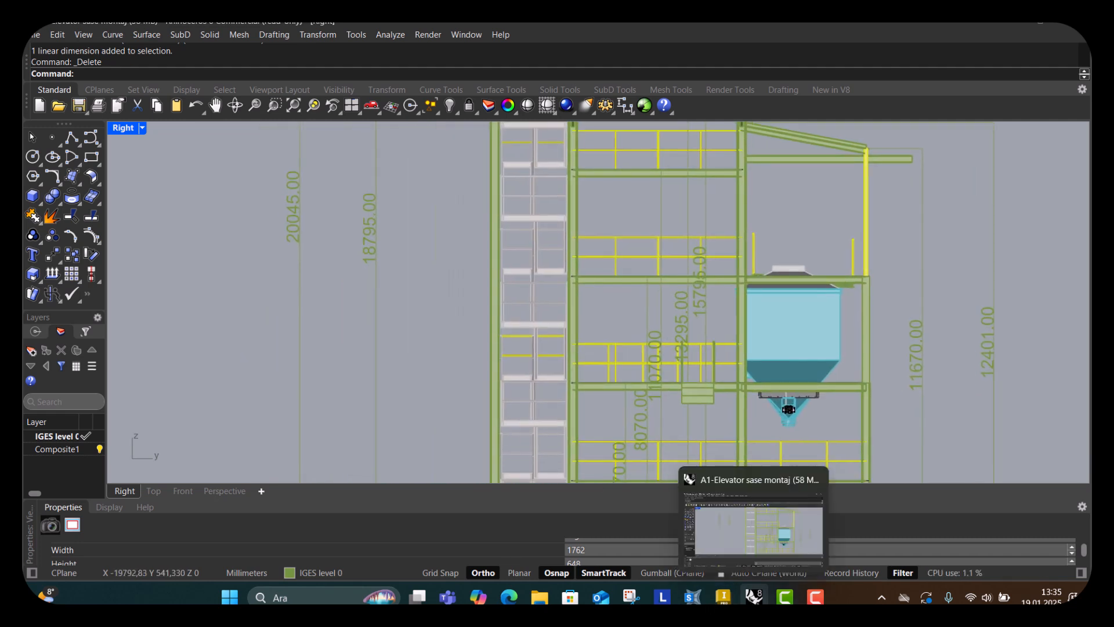
click(692, 596)
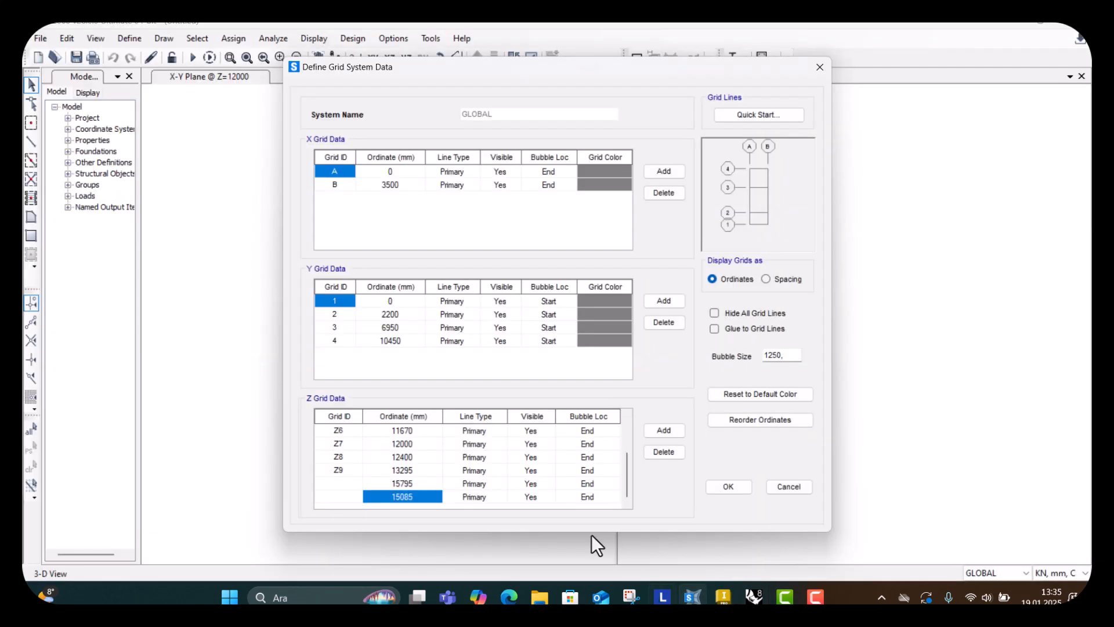
text(18795)
key(Return)
click(668, 431)
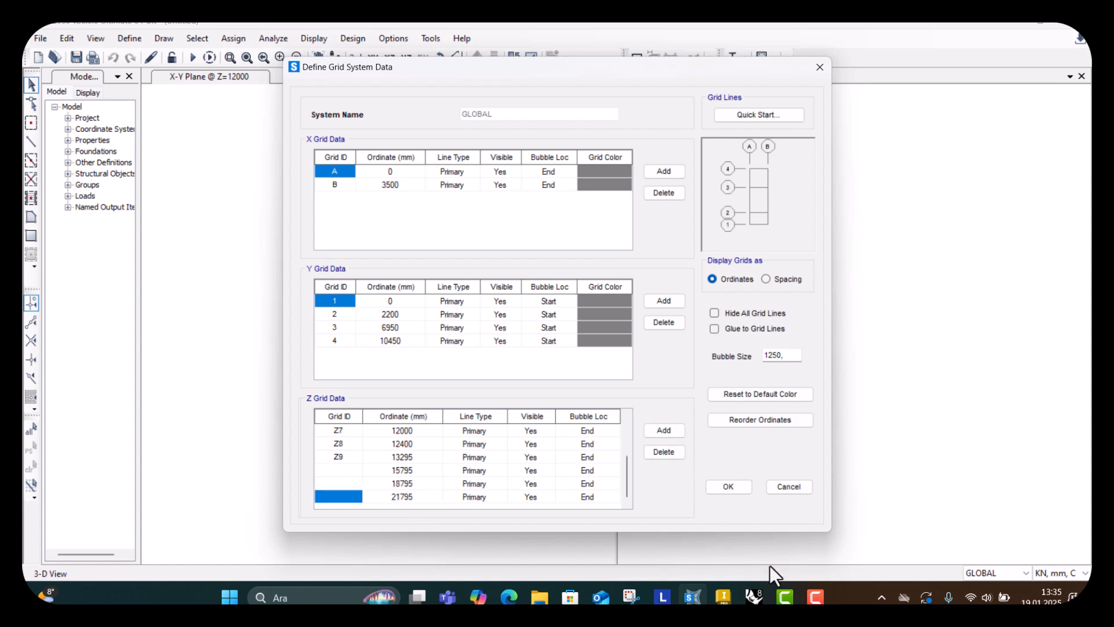
Set the topmost Z grid line to 20045 mm, matching the frame's overall height.
click(755, 598)
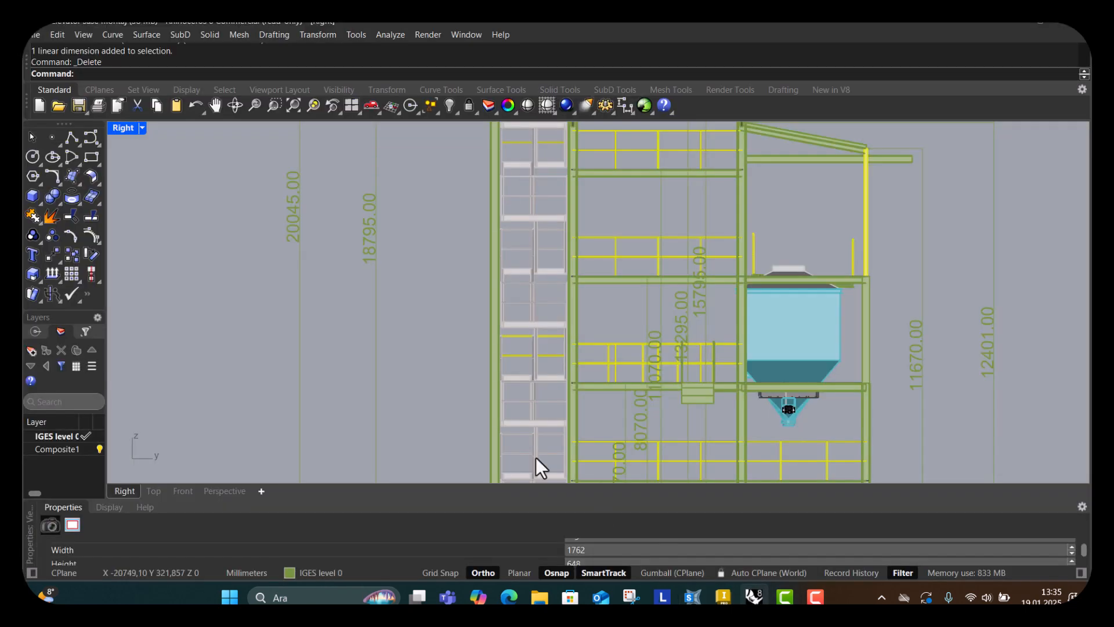
scroll(293, 227, down, 5)
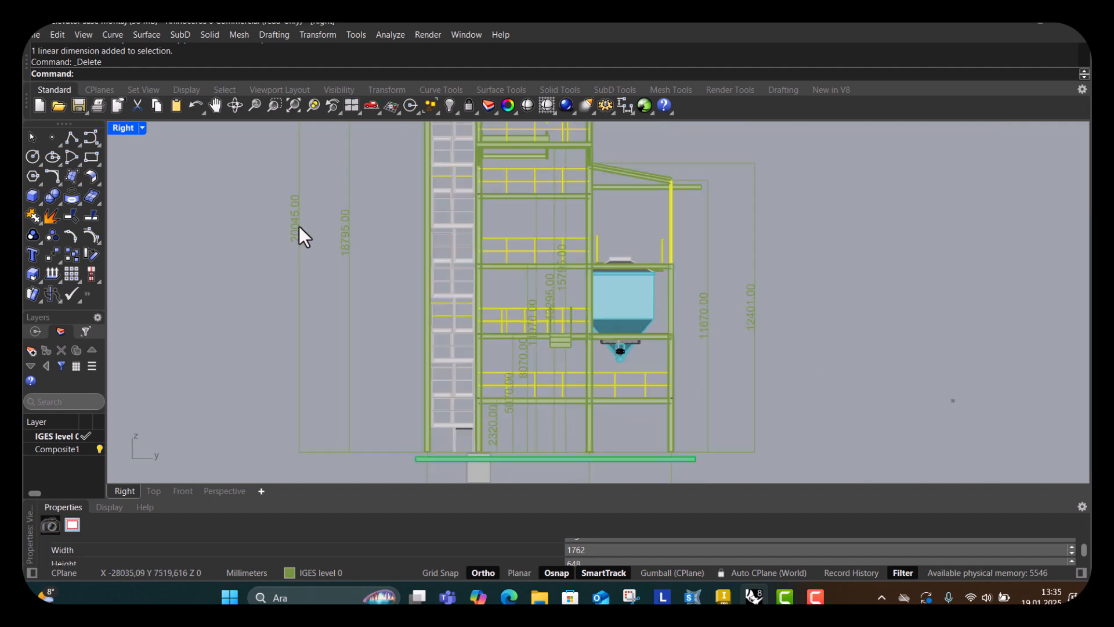
scroll(298, 225, up, 4)
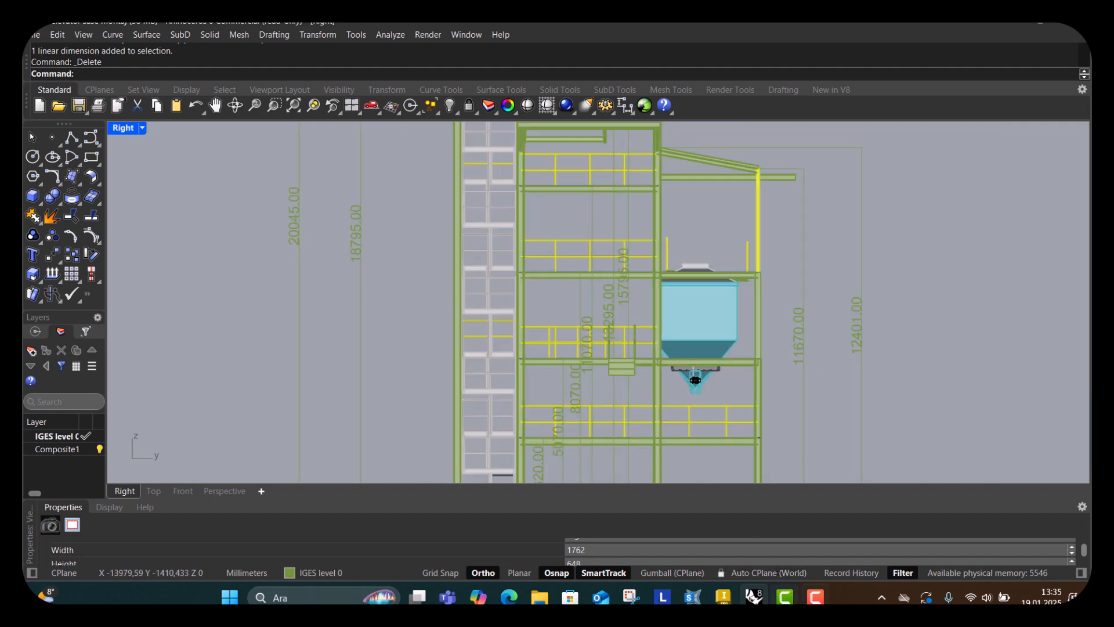
click(726, 601)
click(726, 601)
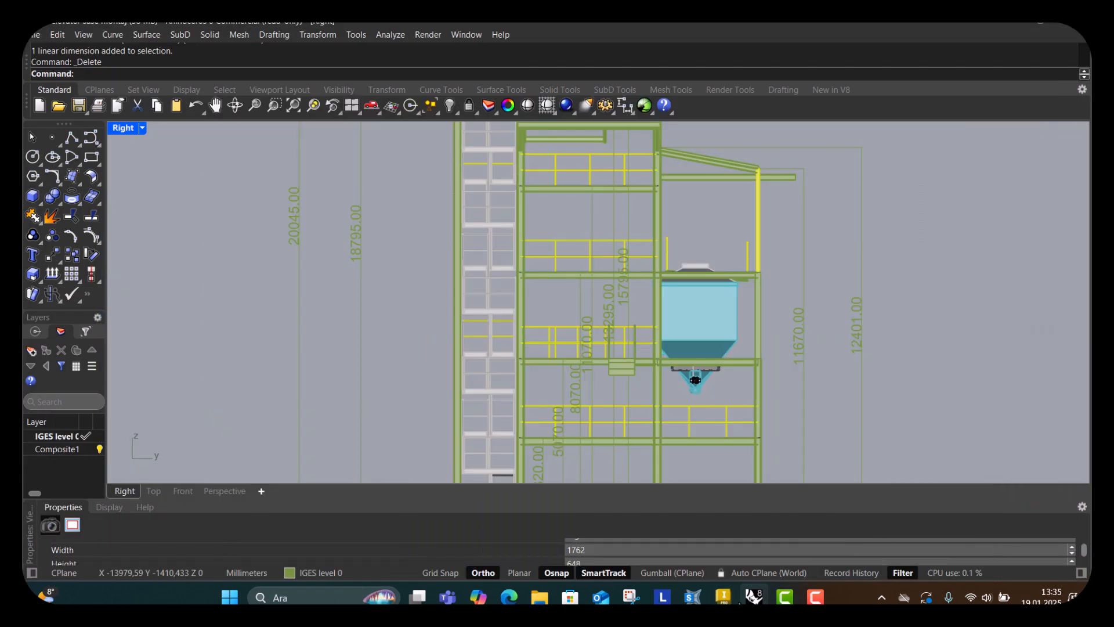
click(693, 600)
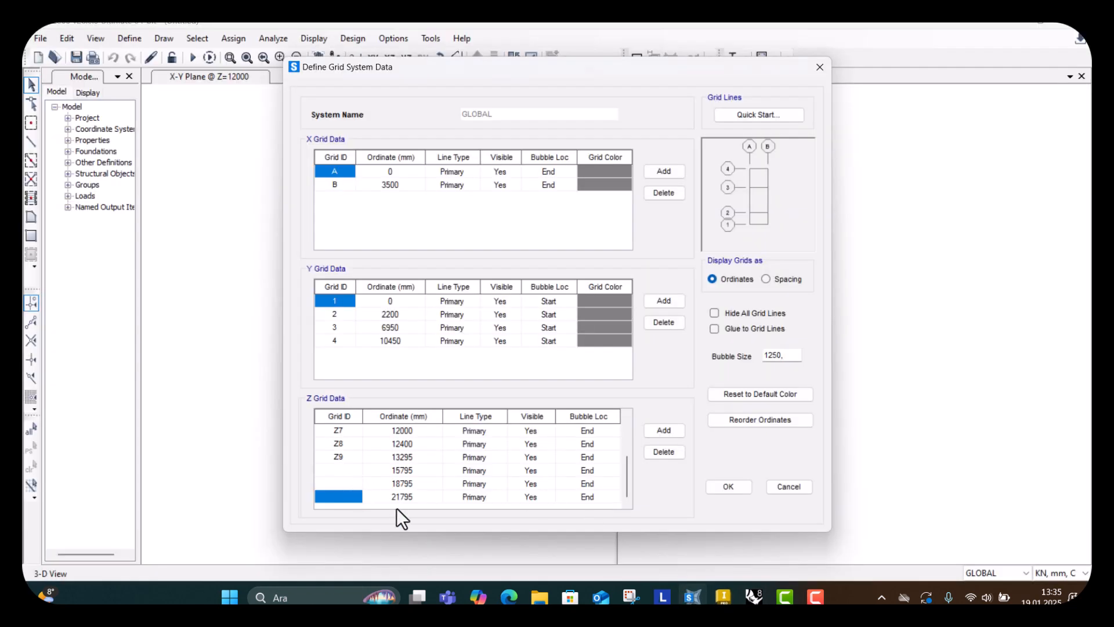
click(405, 496)
text(20045)
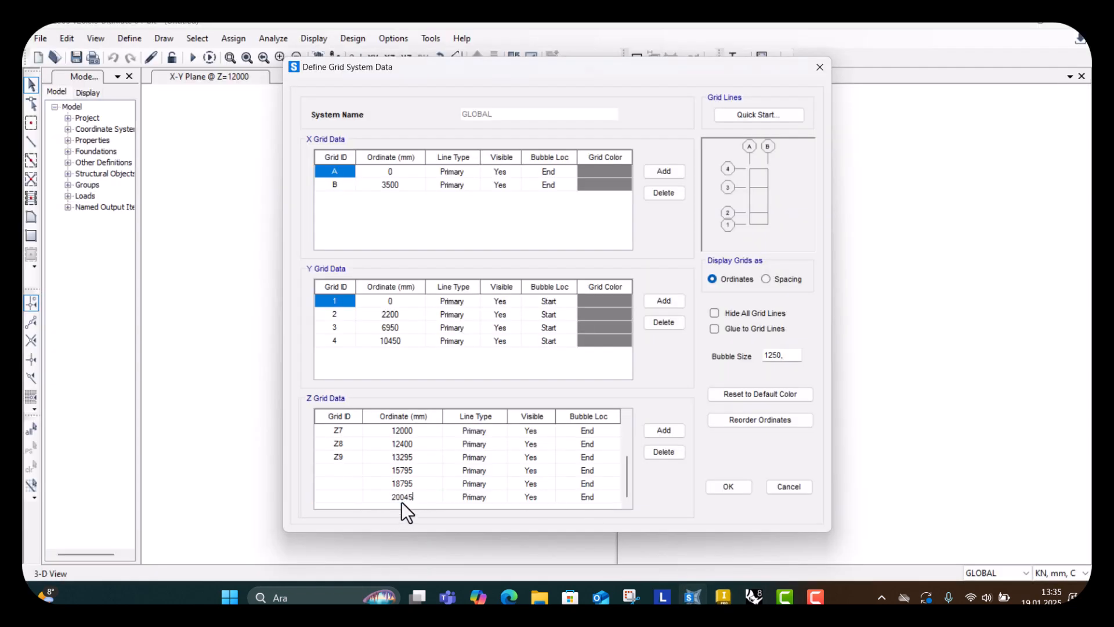
key(Return)
Assign grid IDs to the new Z grid lines and apply the modified grid system.
click(343, 467)
text(Z11)
key(Return)
text(Z12)
key(Return)
scroll(570, 413, up, 1)
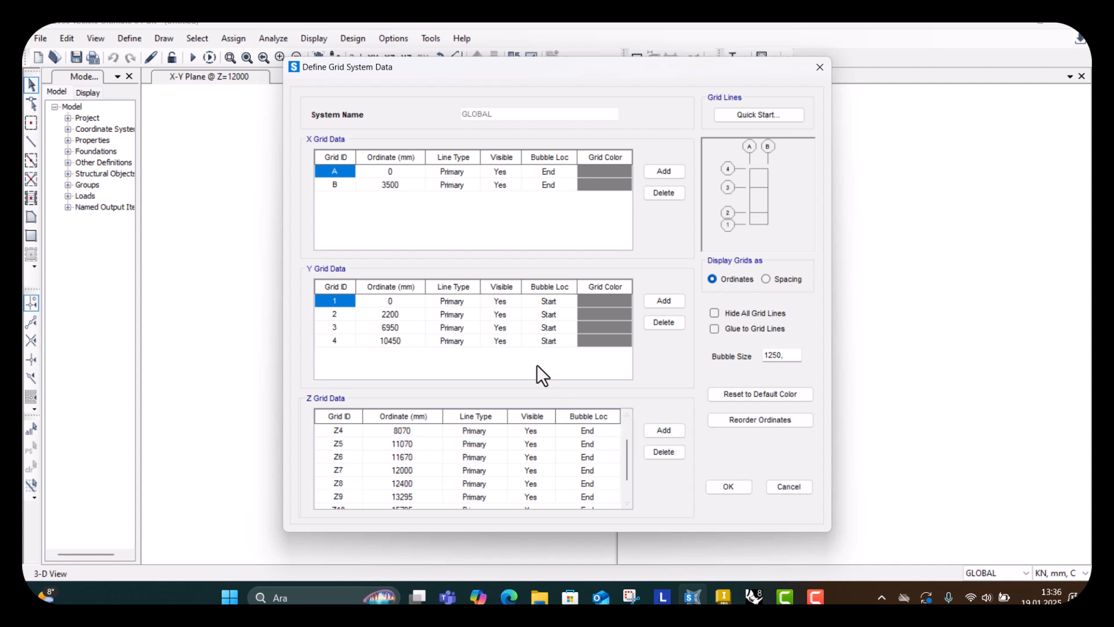
scroll(477, 437, down, 1)
scroll(477, 438, up, 2)
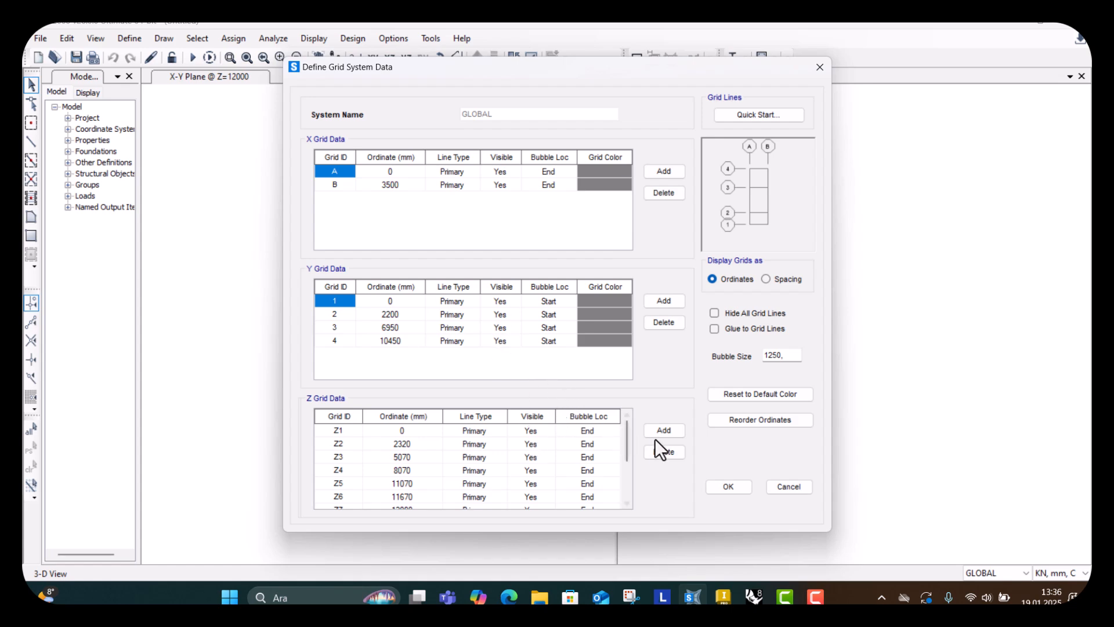
click(729, 487)
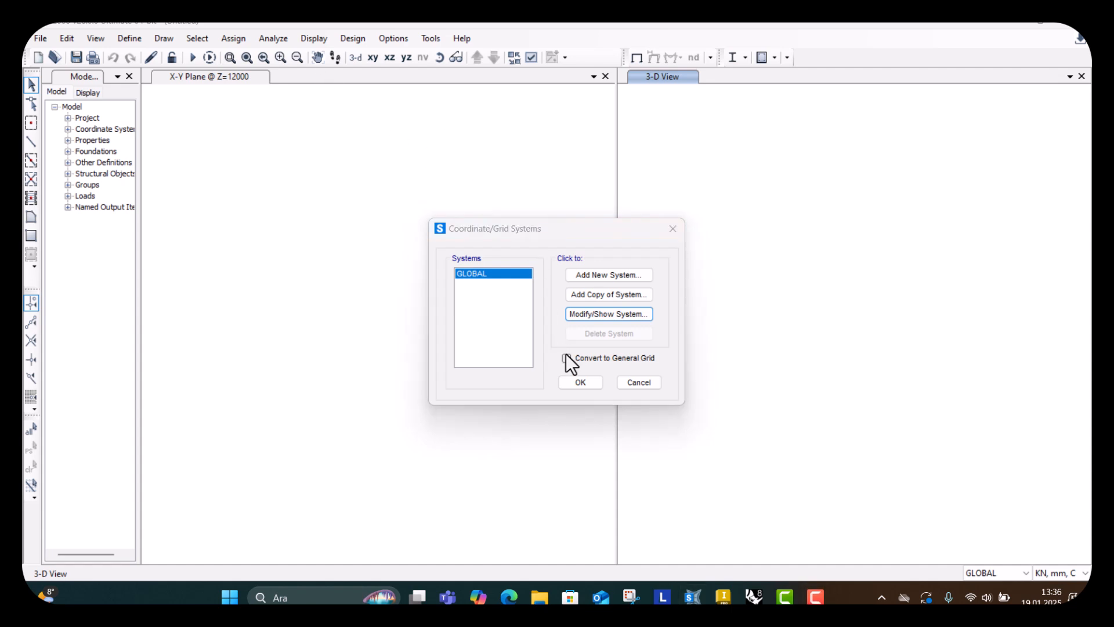
click(579, 383)
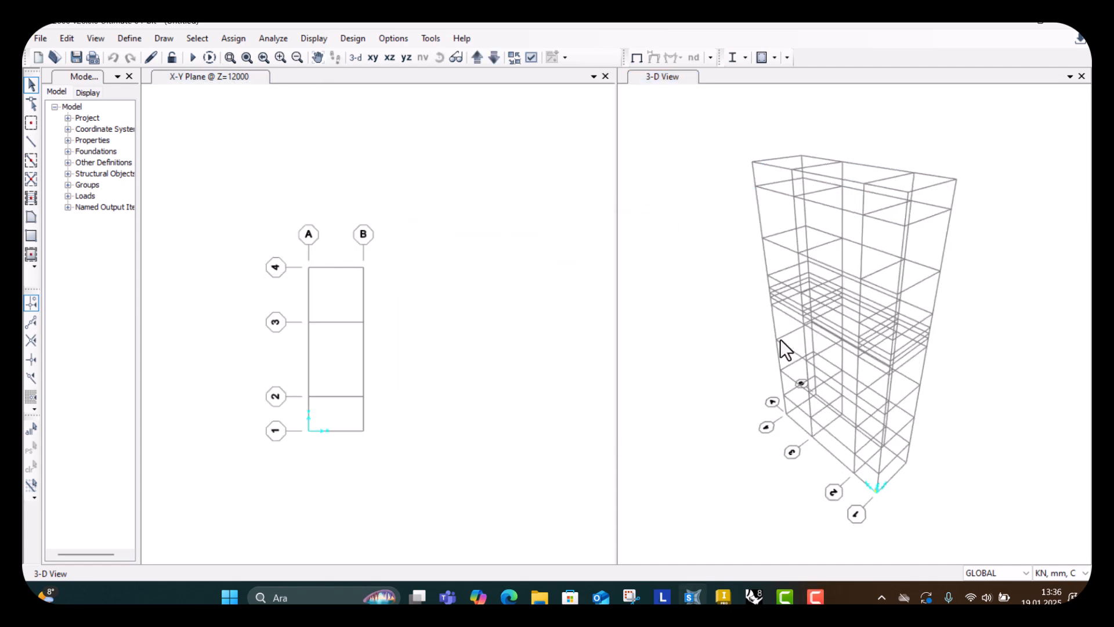
Inspect the updated grid system in the 3-D view.
scroll(796, 371, down, 3)
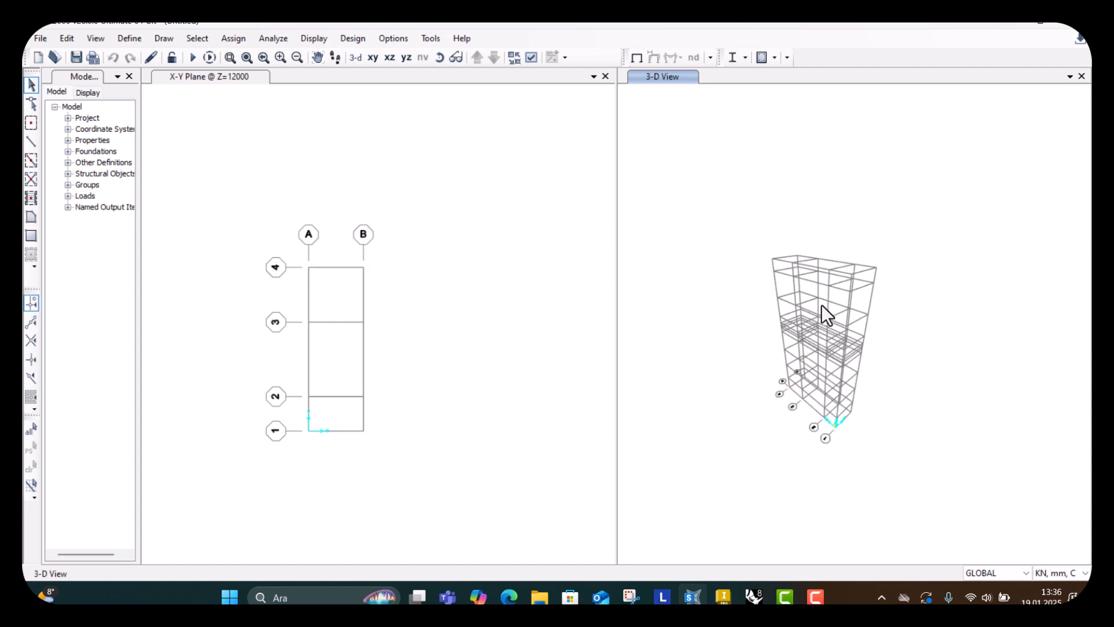
scroll(807, 302, up, 2)
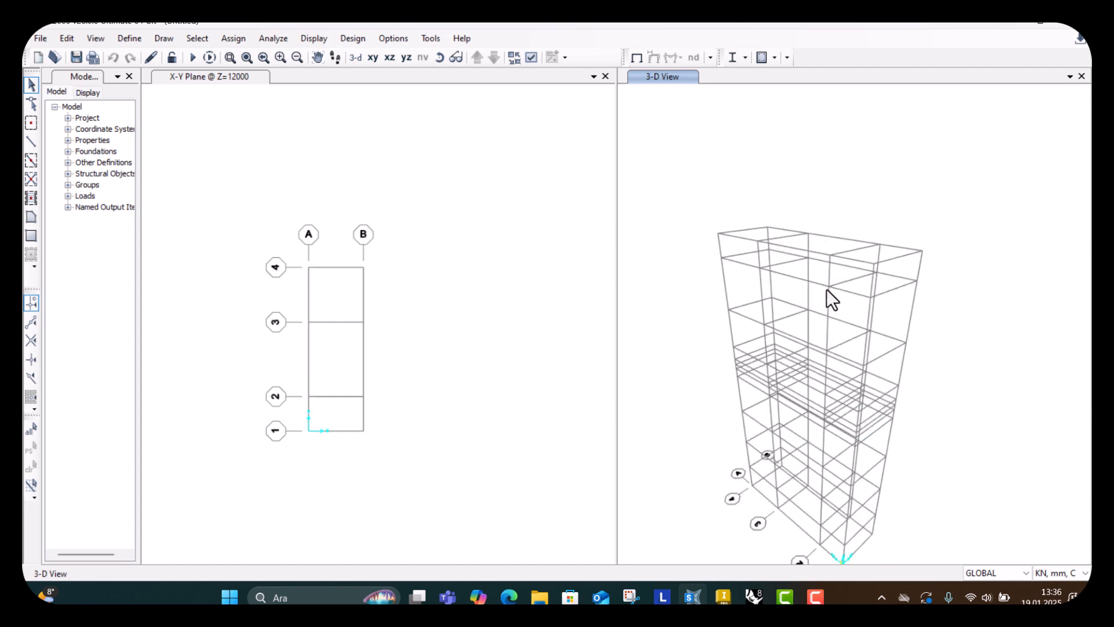
scroll(776, 316, down, 3)
scroll(775, 319, up, 3)
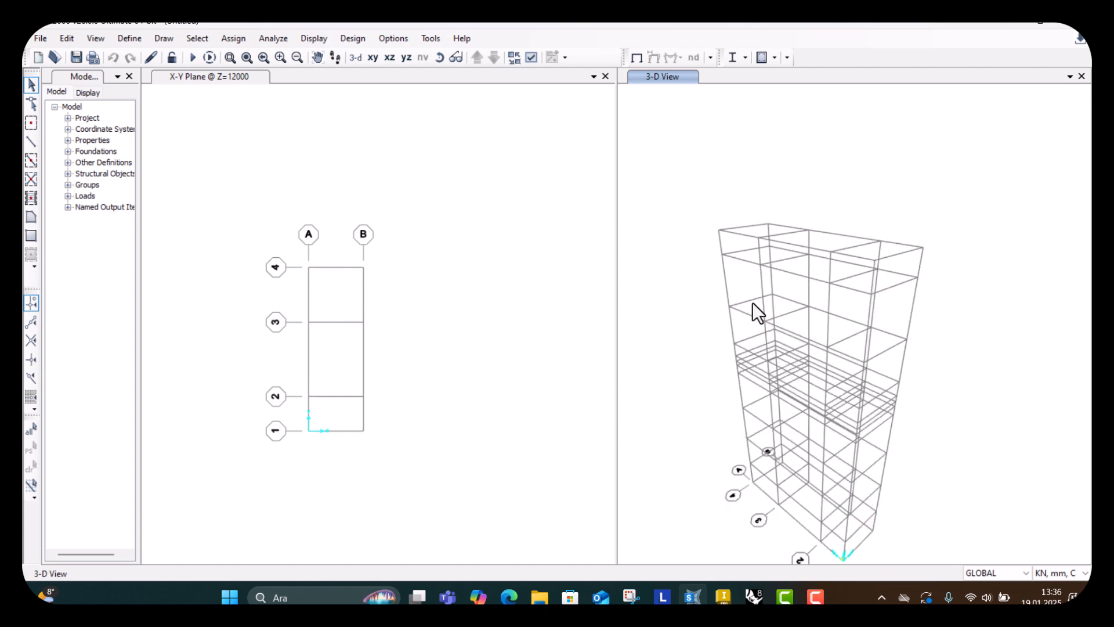
scroll(752, 302, down, 3)
scroll(754, 301, up, 3)
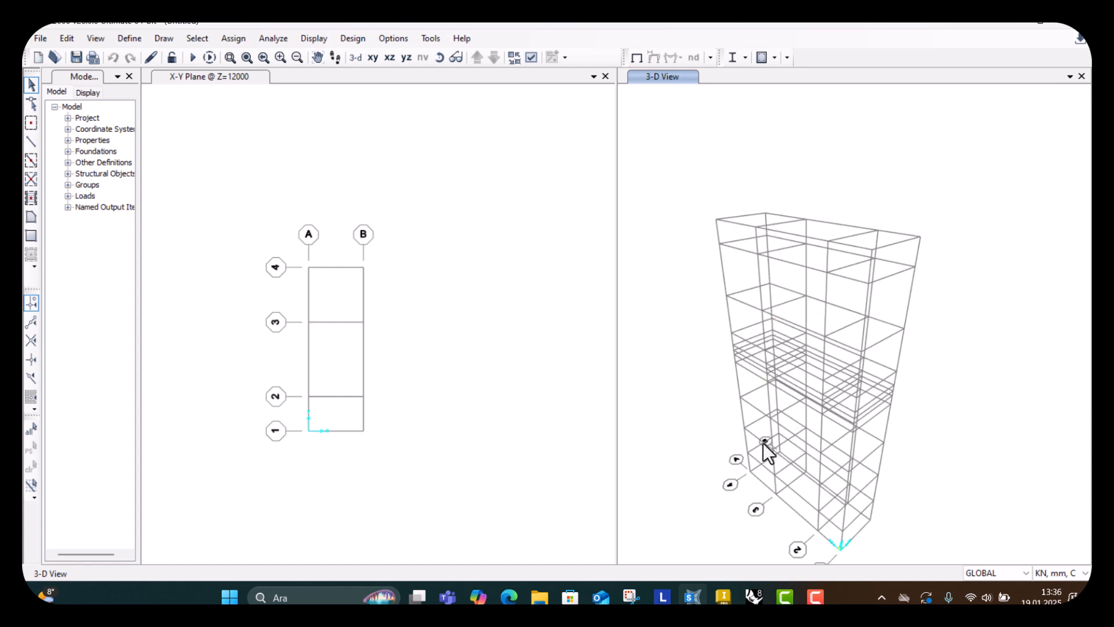
scroll(811, 412, down, 2)
scroll(823, 454, up, 2)
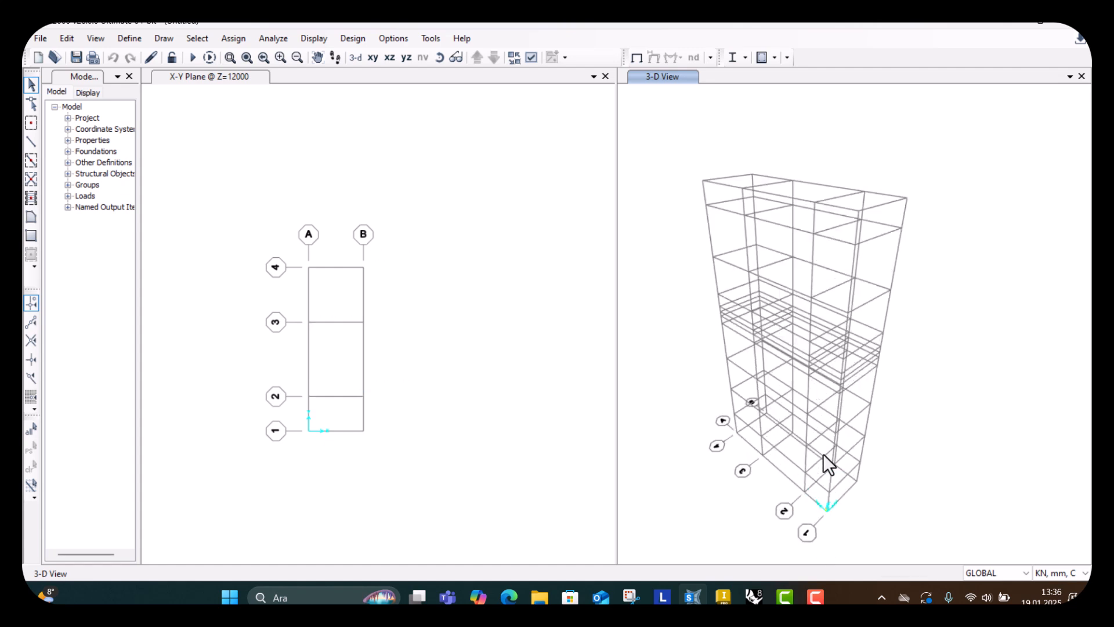